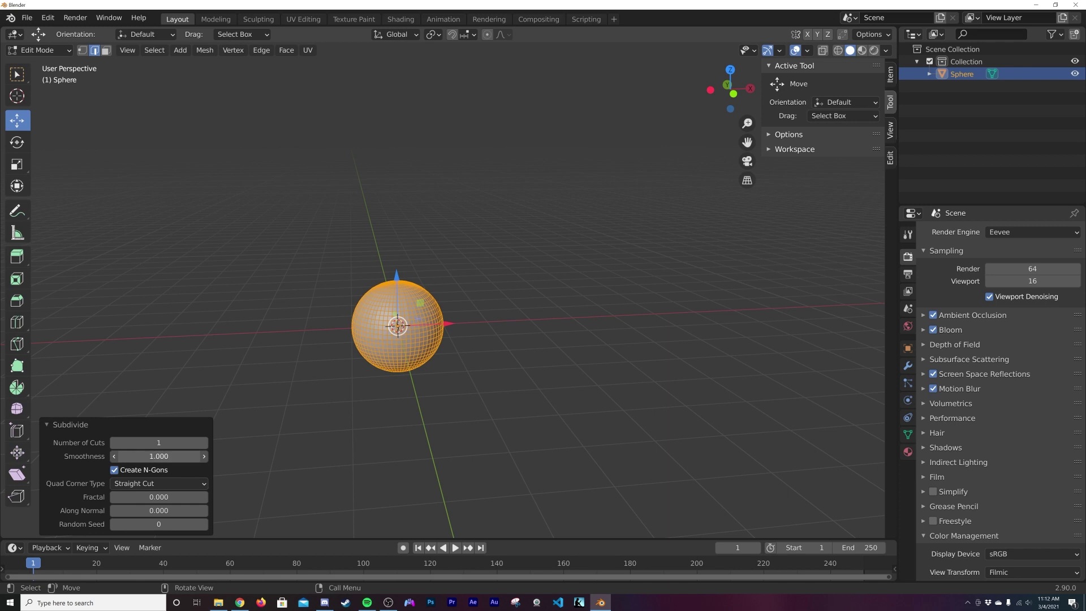
Step: Shade the subdivided sphere smooth in Object Mode and deselect it
{"action": "scroll", "coordinate": [416, 327], "scroll_direction": "up", "scroll_amount": 5}
{"action": "right_click", "coordinate": [415, 286]}
{"action": "left_click", "coordinate": [422, 286]}
{"action": "left_click_drag", "start_coordinate": [513, 316], "coordinate": [596, 270]}
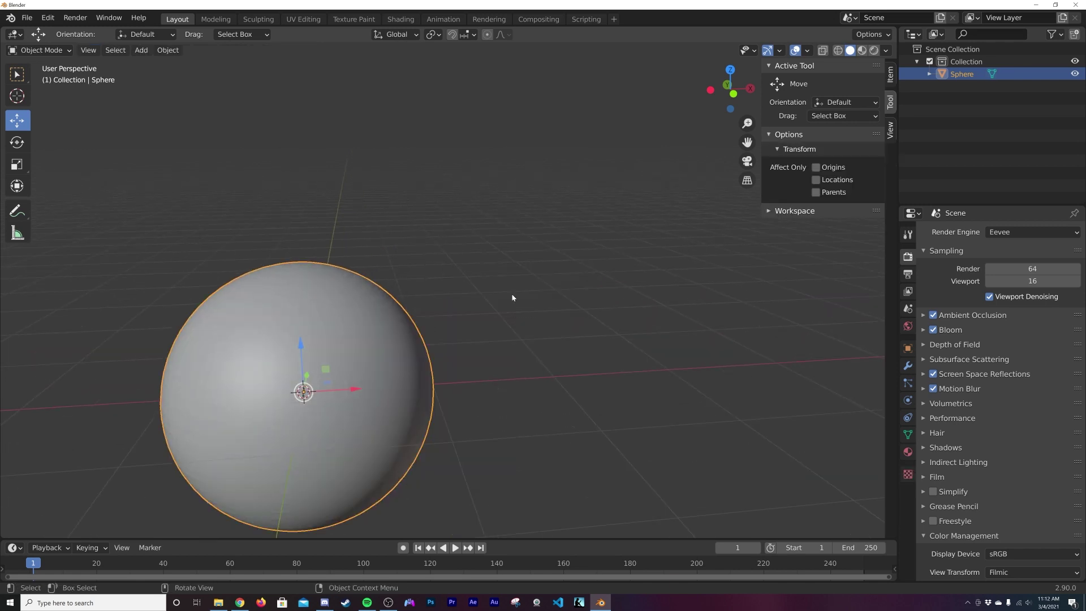
{"action": "middle_click_drag", "start_coordinate": [535, 345], "coordinate": [633, 257], "text": "shift"}
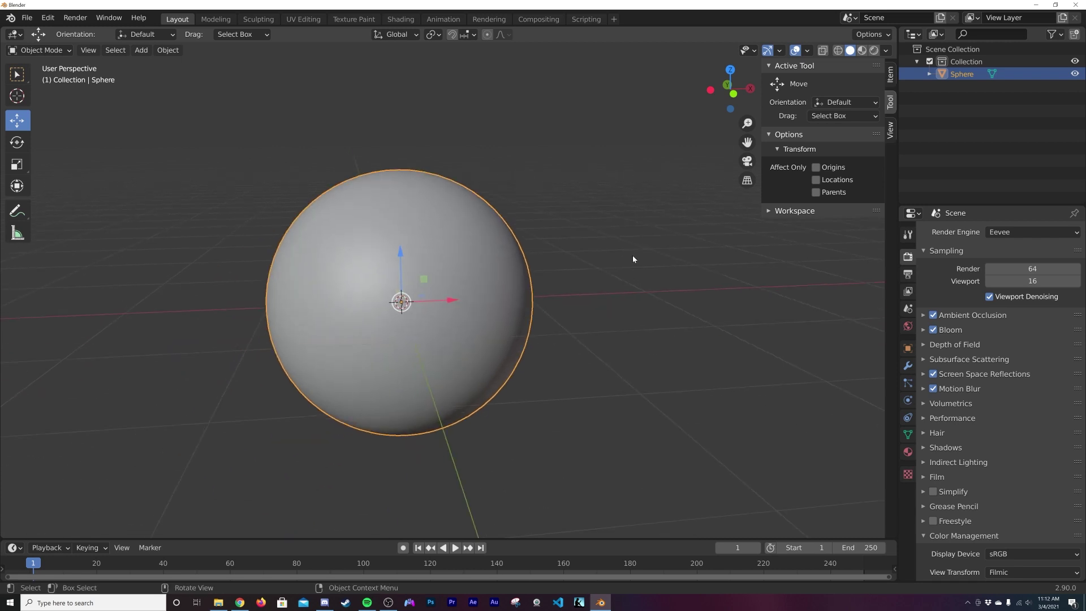
{"action": "scroll", "coordinate": [622, 238], "scroll_direction": "down", "scroll_amount": 4}
{"action": "left_click", "coordinate": [536, 233]}
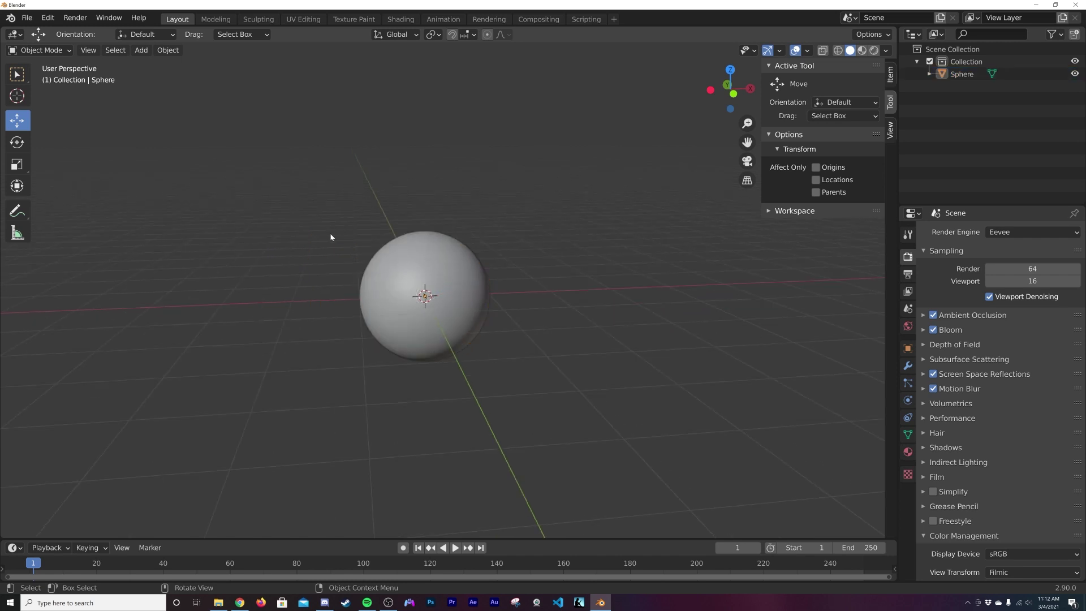
Step: Add a Bezier circle with a 1 m radius at the centre of the sphere
{"action": "middle_click_drag", "start_coordinate": [361, 243], "coordinate": [449, 211]}
{"action": "key", "text": "shift+a"}
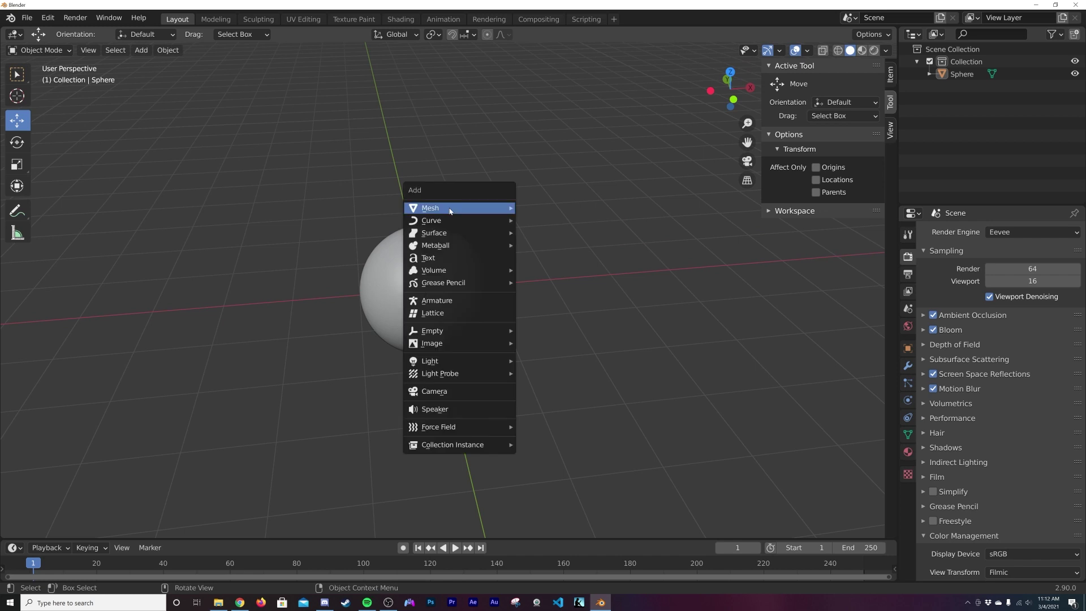
{"action": "mouse_move", "coordinate": [453, 215]}
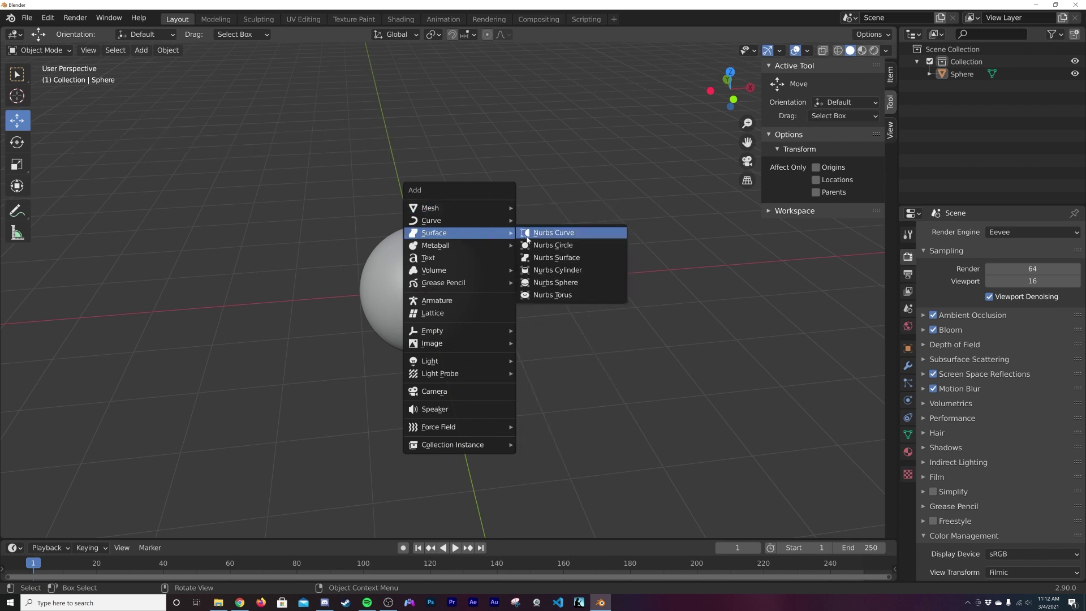
{"action": "mouse_move", "coordinate": [498, 220]}
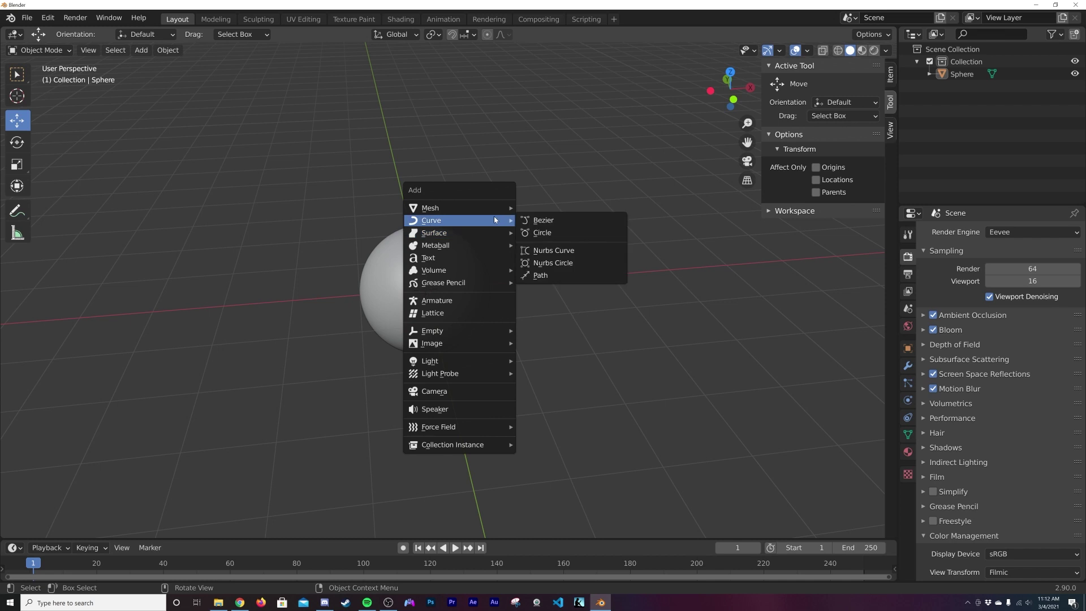
{"action": "left_click", "coordinate": [552, 232]}
{"action": "middle_click_drag", "start_coordinate": [545, 252], "coordinate": [530, 339]}
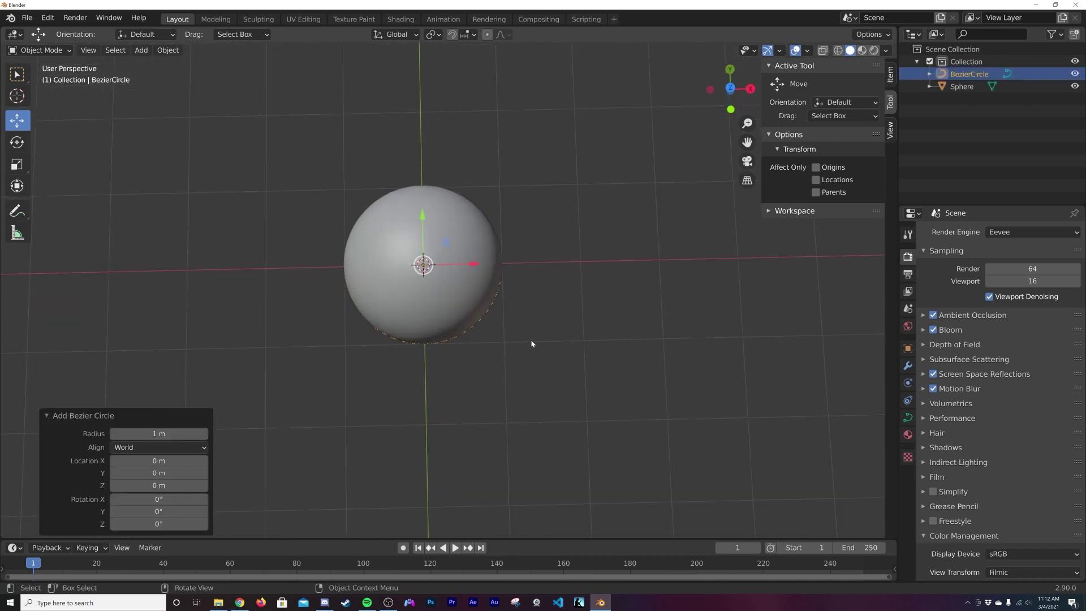
Step: Hide the sphere and select the Bezier circle
{"action": "left_click", "coordinate": [475, 286]}
{"action": "key", "text": "h"}
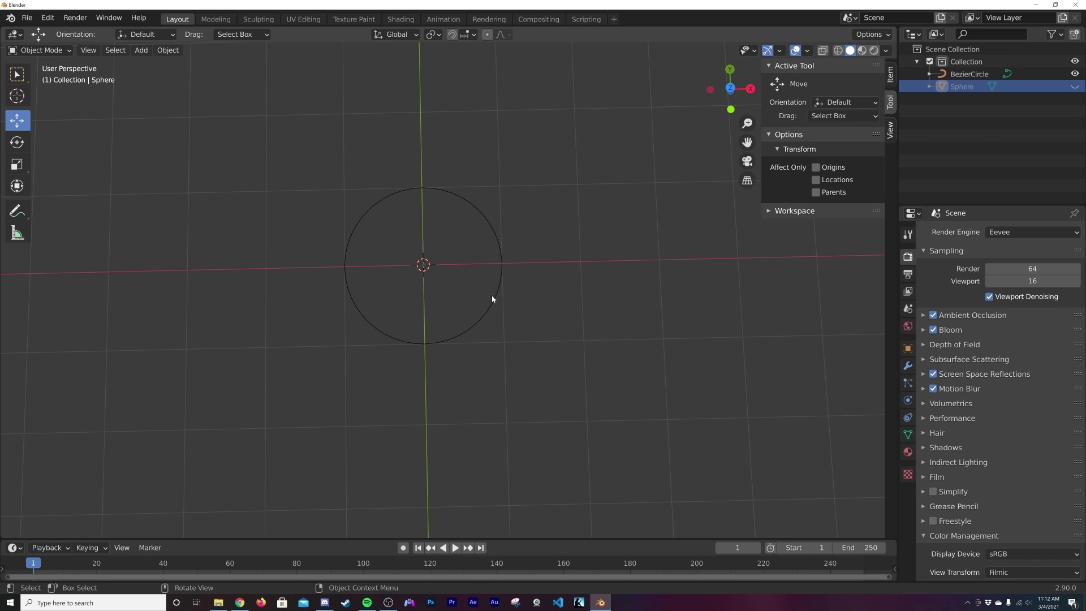
{"action": "left_click", "coordinate": [495, 304]}
{"action": "scroll", "coordinate": [495, 304], "scroll_direction": "up", "scroll_amount": 5}
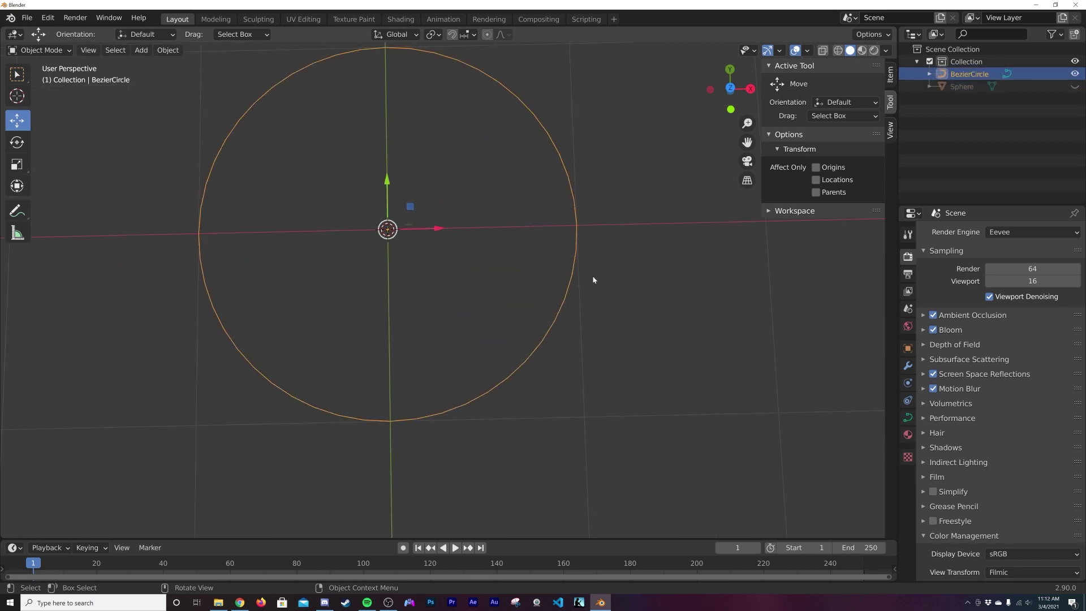
Step: Set the circle's preview and render resolution to 64 and expand its geometry settings
{"action": "left_click", "coordinate": [907, 418]}
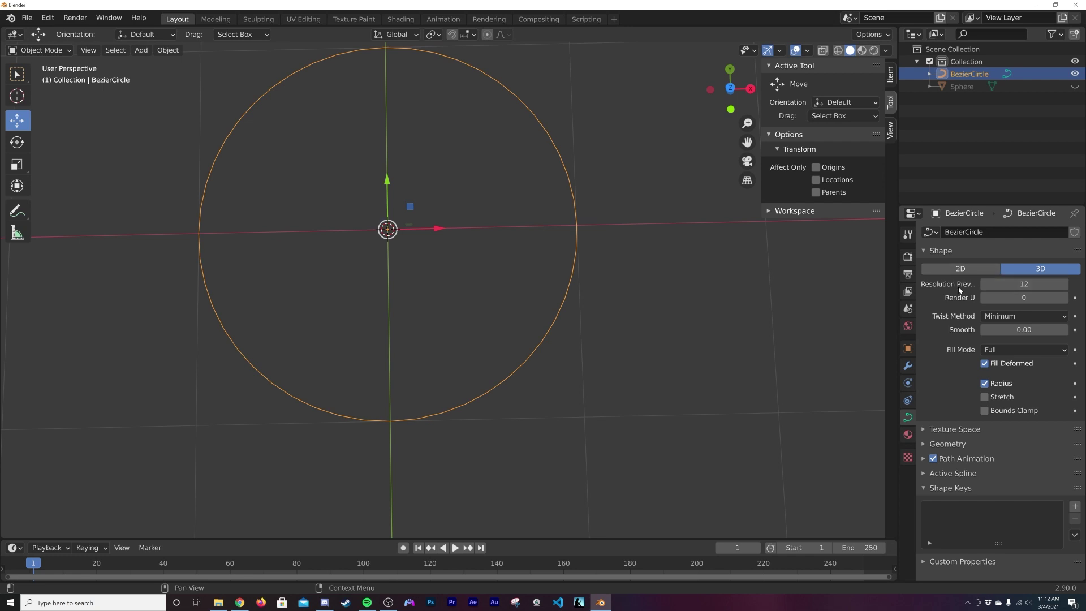
{"action": "double_click", "coordinate": [1026, 284]}
{"action": "type", "text": "64"}
{"action": "key", "text": "Return"}
{"action": "left_click", "coordinate": [960, 445]}
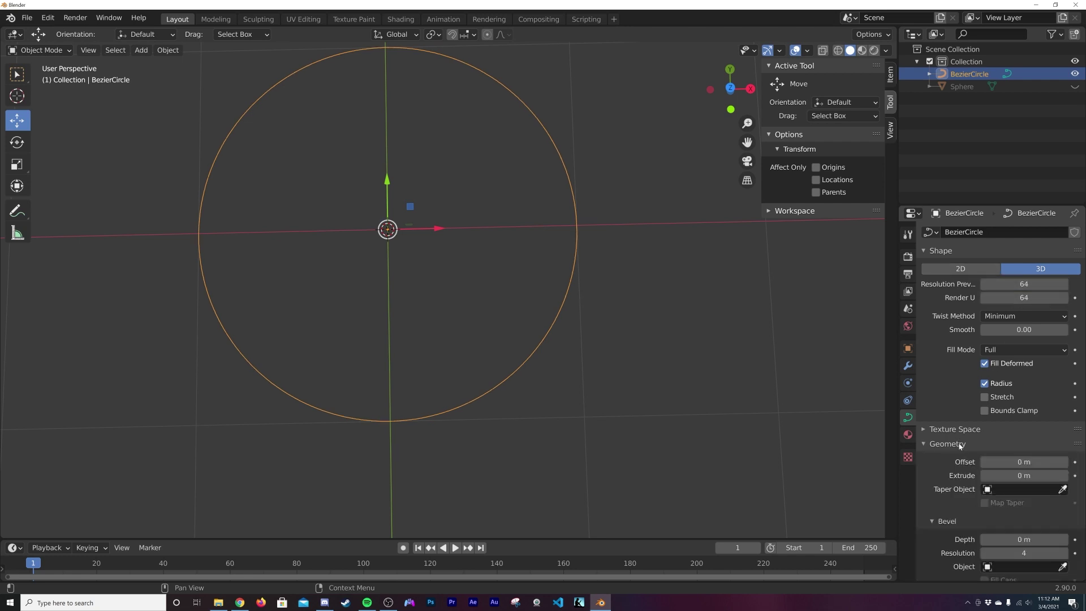
Step: Add a Build modifier to the circle with a start frame of -23 and play back its animation
{"action": "left_click", "coordinate": [907, 365]}
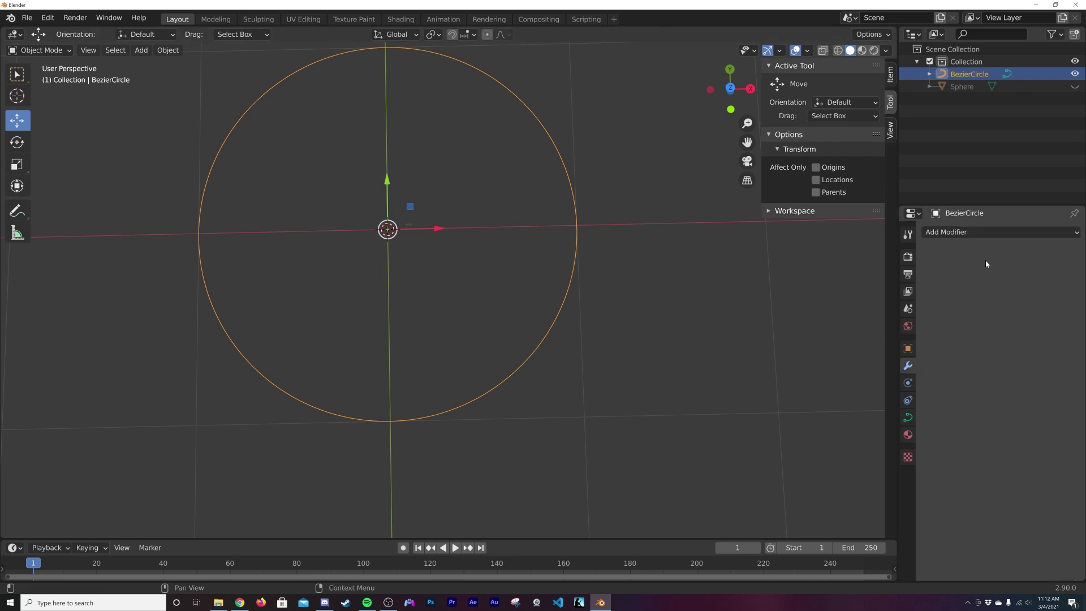
{"action": "left_click", "coordinate": [988, 232]}
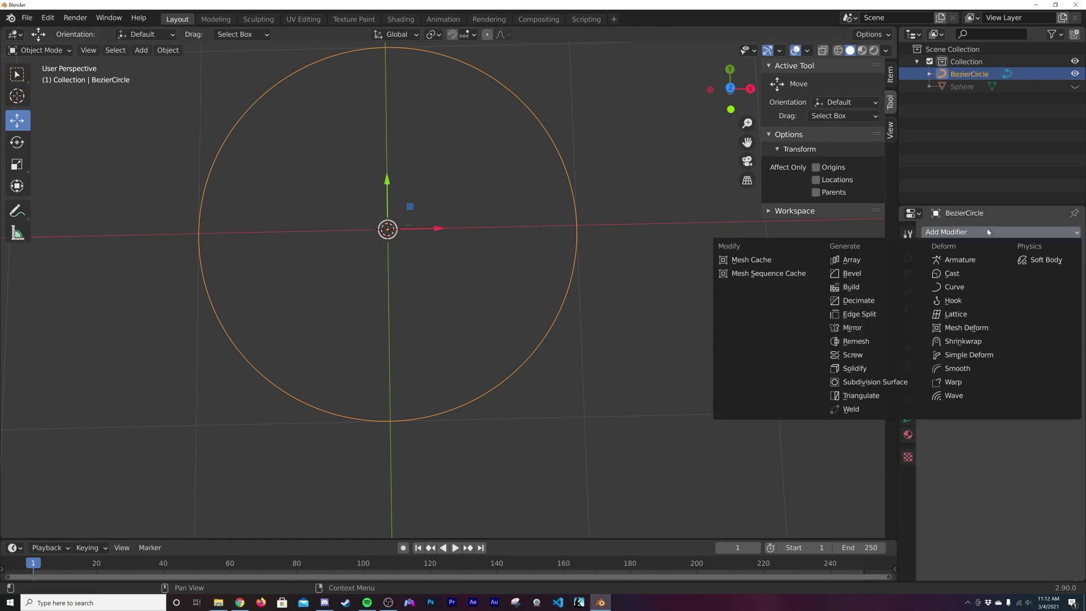
{"action": "left_click", "coordinate": [854, 287]}
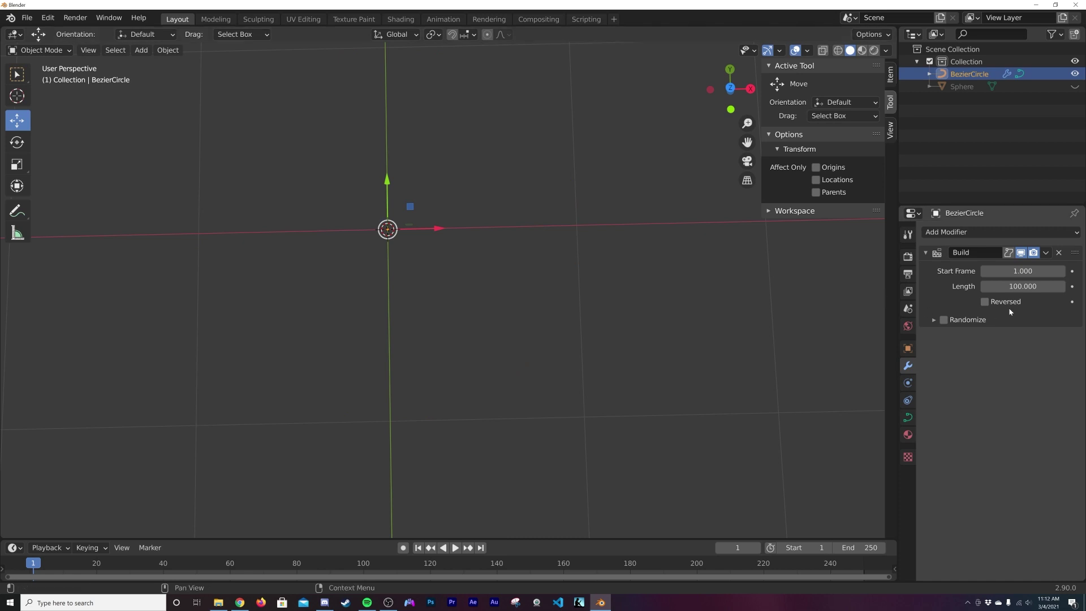
{"action": "left_click_drag", "start_coordinate": [1054, 284], "coordinate": [1007, 271]}
{"action": "key", "text": "space"}
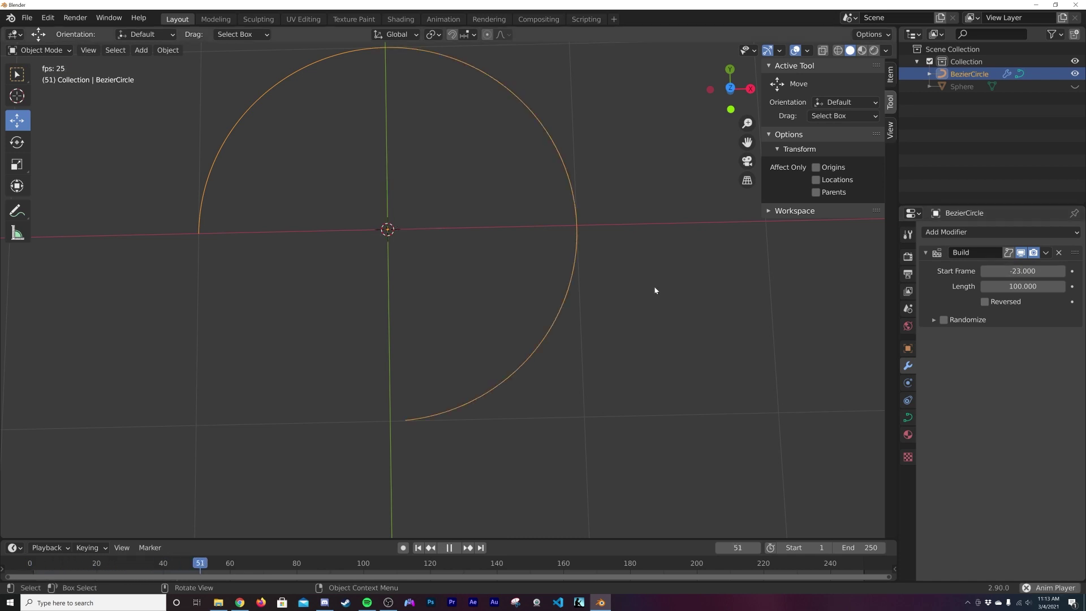
{"action": "key", "text": "space"}
Step: Try the Build modifier's Randomize option with a start frame of -20.9
{"action": "left_click", "coordinate": [944, 320]}
{"action": "mouse_move", "coordinate": [1012, 271]}
{"action": "left_mouse_down"}
{"action": "mouse_move", "coordinate": [1026, 271]}
{"action": "mouse_move", "coordinate": [1001, 271]}
{"action": "left_mouse_up"}
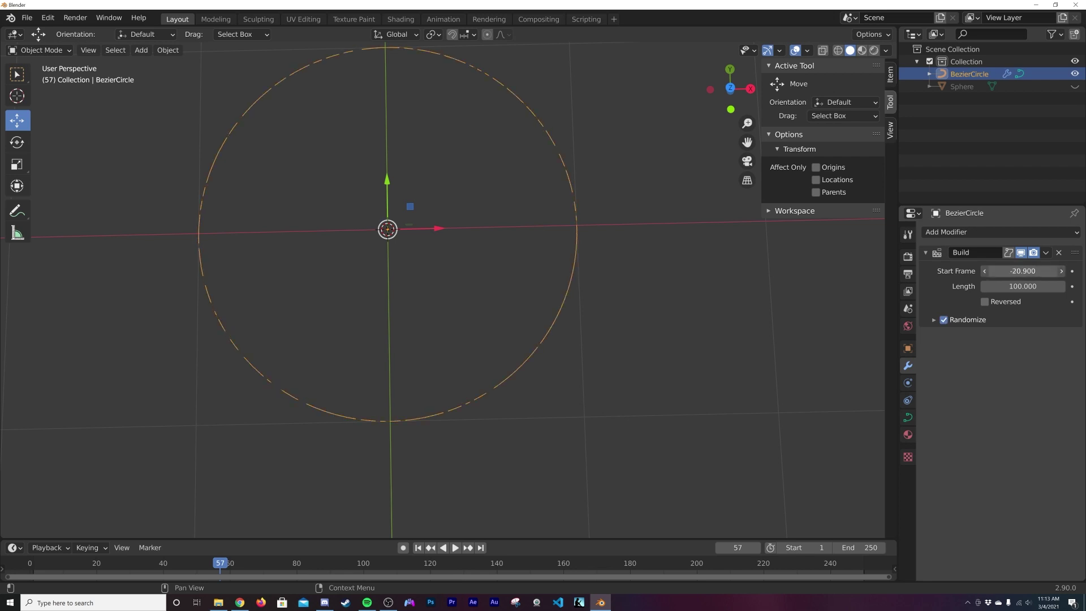
{"action": "left_click", "coordinate": [949, 322]}
Step: Set the Build modifier's start frame to 6.9 and extrude the curve by 0.055 m
{"action": "left_click_drag", "start_coordinate": [1023, 271], "coordinate": [1040, 271]}
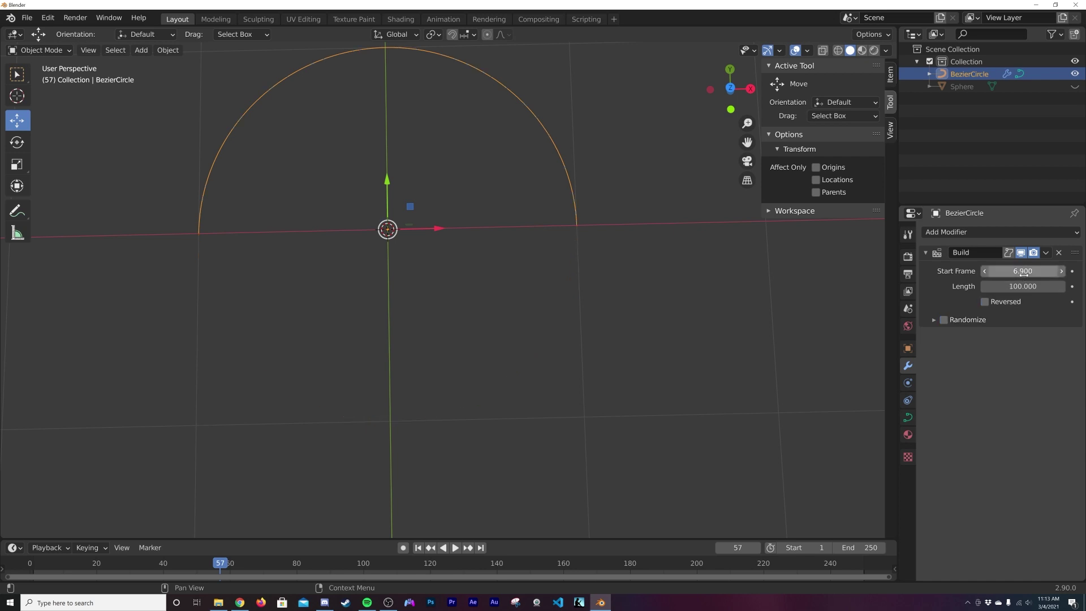
{"action": "middle_click_drag", "start_coordinate": [526, 291], "coordinate": [540, 216]}
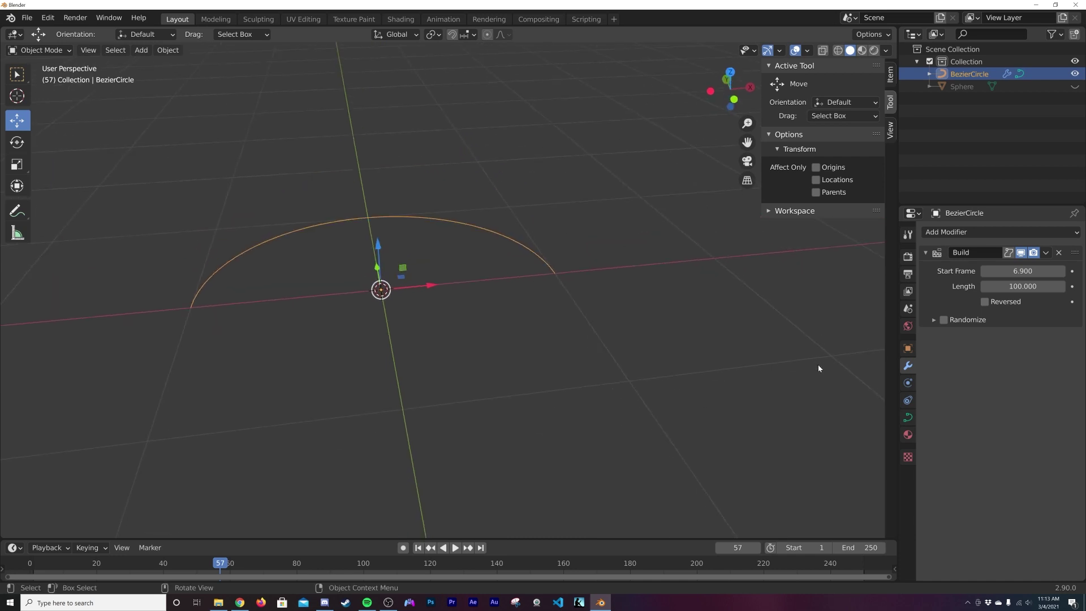
{"action": "left_click", "coordinate": [908, 418]}
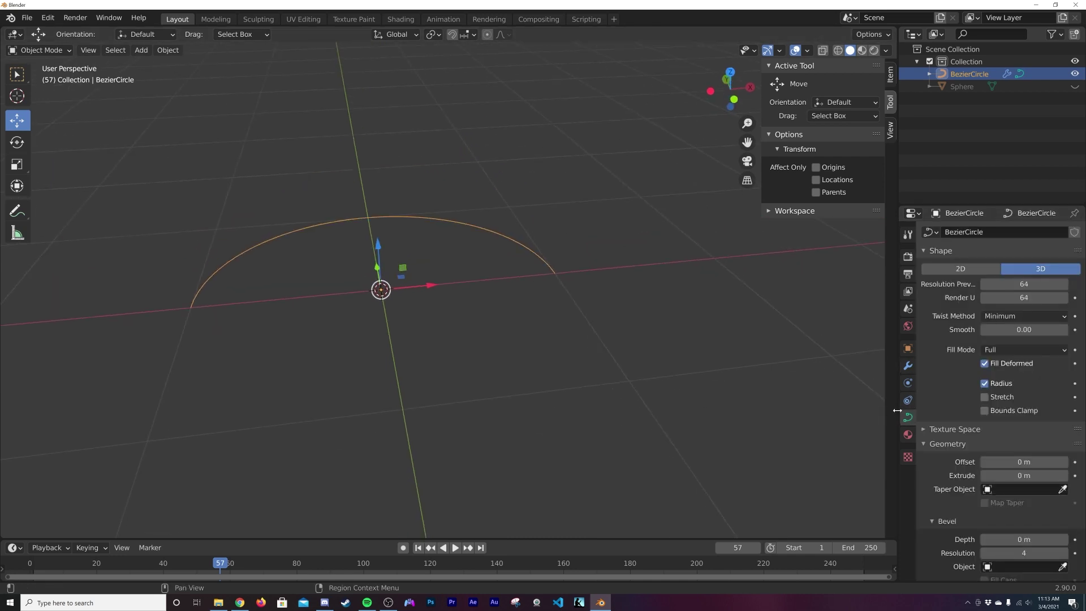
{"action": "mouse_move", "coordinate": [1024, 475]}
{"action": "left_mouse_down"}
{"action": "mouse_move", "coordinate": [1057, 475]}
{"action": "mouse_move", "coordinate": [1044, 475]}
{"action": "left_mouse_up"}
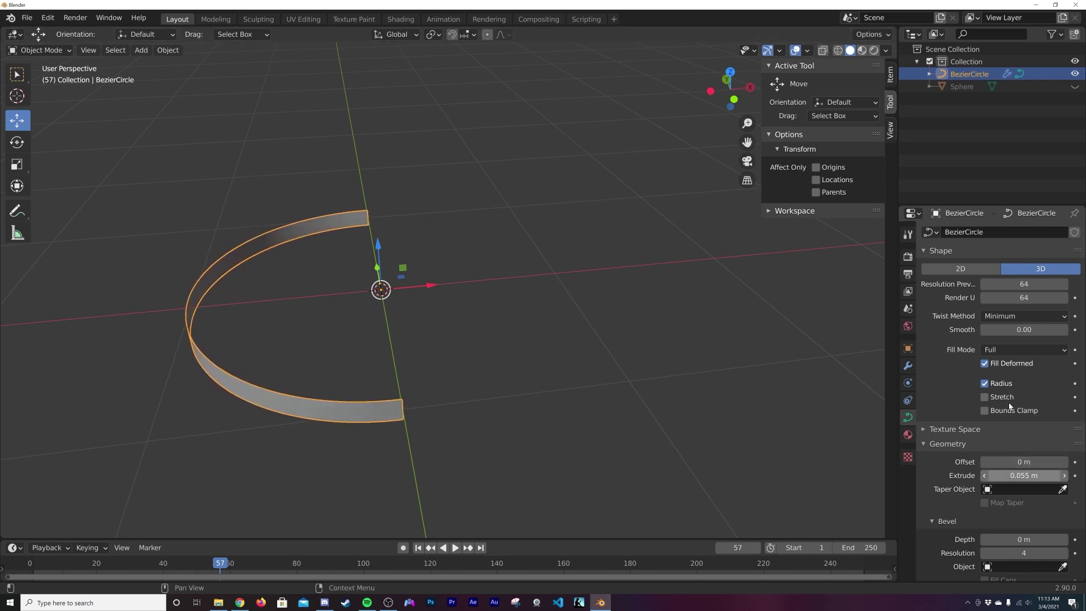
Step: Add a Solidify modifier to the partial ring and shade the ring flat
{"action": "left_click", "coordinate": [907, 366]}
{"action": "left_click", "coordinate": [971, 234]}
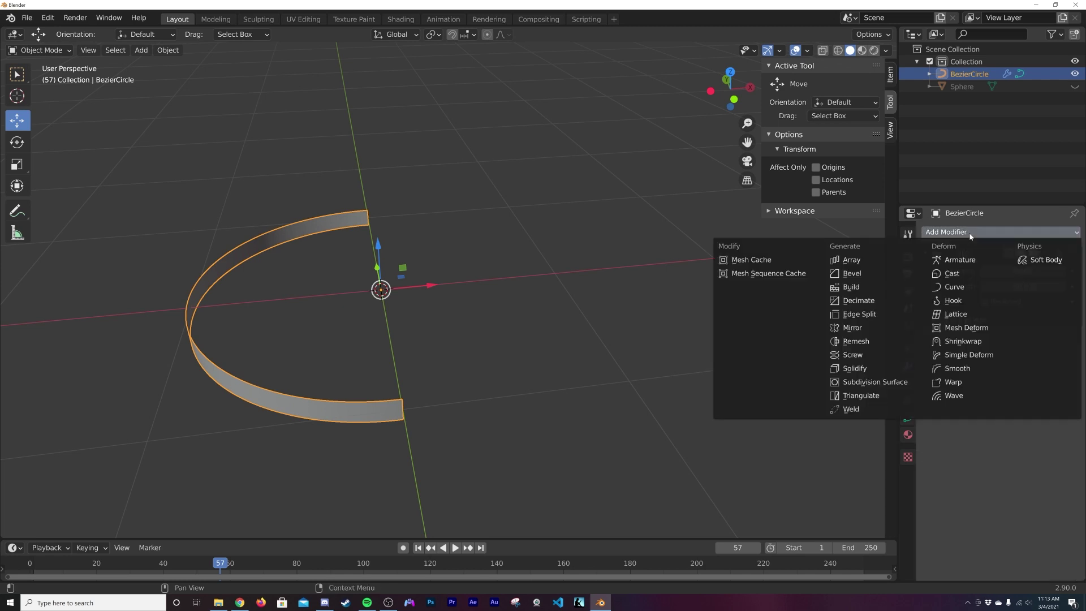
{"action": "left_click", "coordinate": [855, 368]}
{"action": "right_click", "coordinate": [632, 358]}
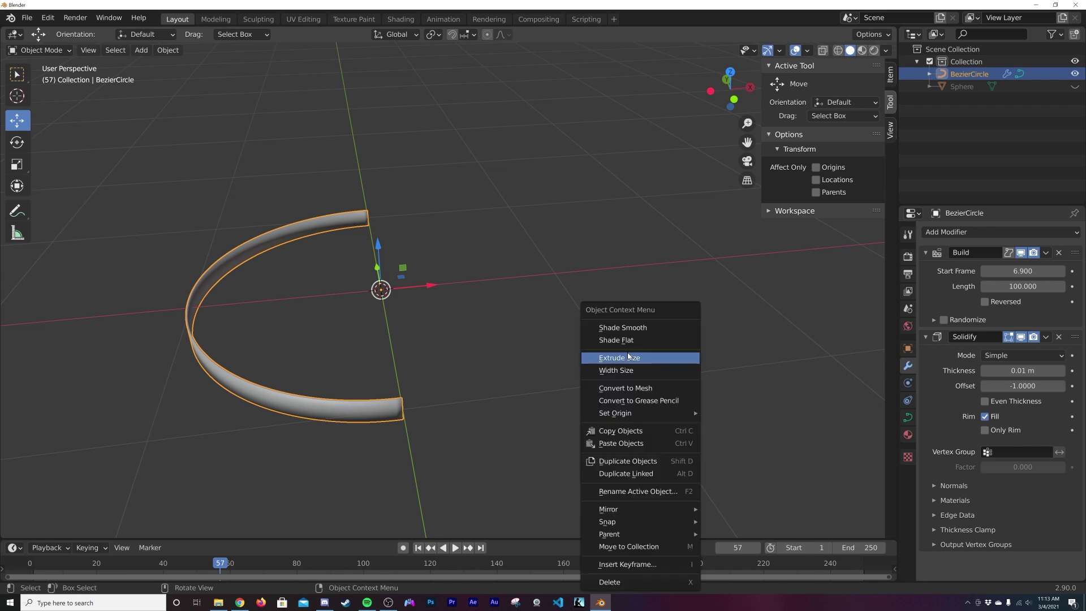
{"action": "left_click", "coordinate": [633, 342]}
Step: Set the Solidify thickness of the partial ring to 0.049 m
{"action": "middle_click_drag", "start_coordinate": [564, 388], "coordinate": [394, 362]}
{"action": "scroll", "coordinate": [339, 360], "scroll_direction": "up", "scroll_amount": 3}
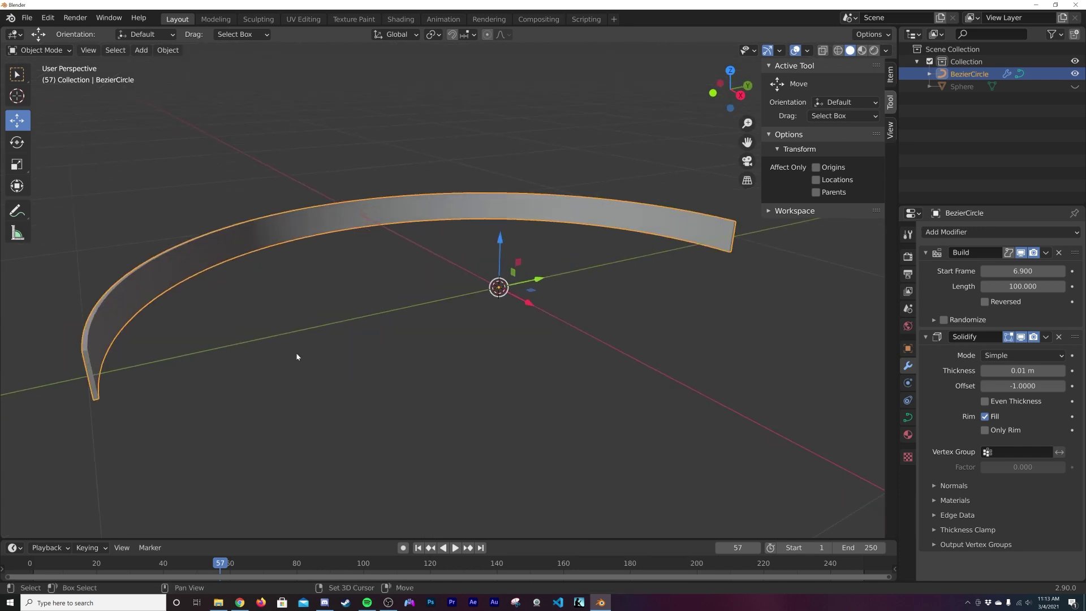
{"action": "middle_click_drag", "start_coordinate": [315, 358], "coordinate": [492, 358]}
{"action": "scroll", "coordinate": [492, 359], "scroll_direction": "up", "scroll_amount": 1}
{"action": "left_click_drag", "start_coordinate": [1023, 370], "coordinate": [1074, 370]}
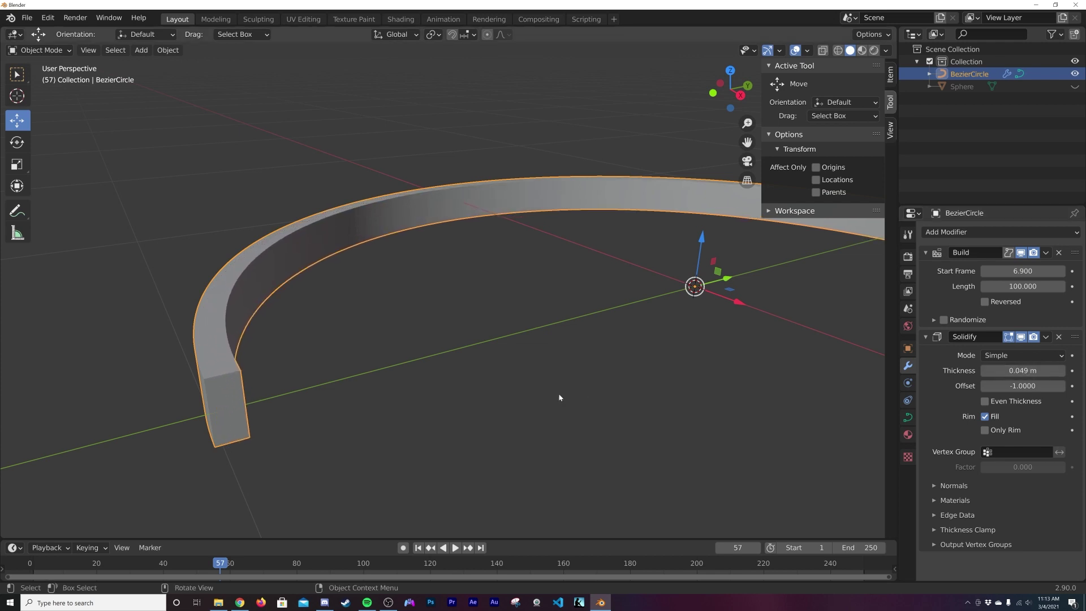
Step: Add a Bevel modifier to the partial ring with its limit method set to Angle
{"action": "left_click", "coordinate": [960, 235]}
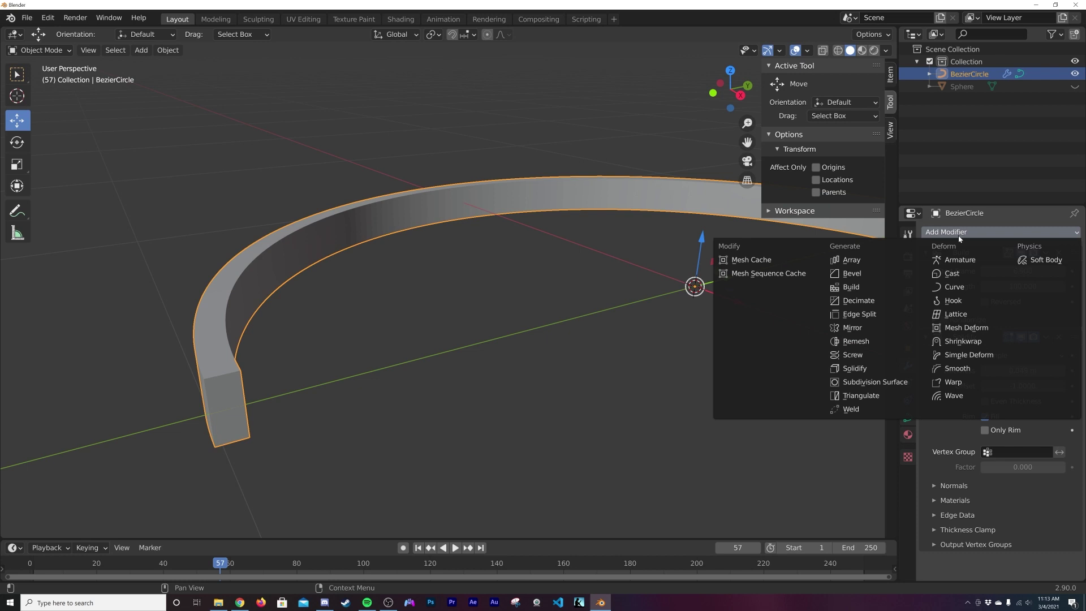
{"action": "left_click", "coordinate": [864, 272]}
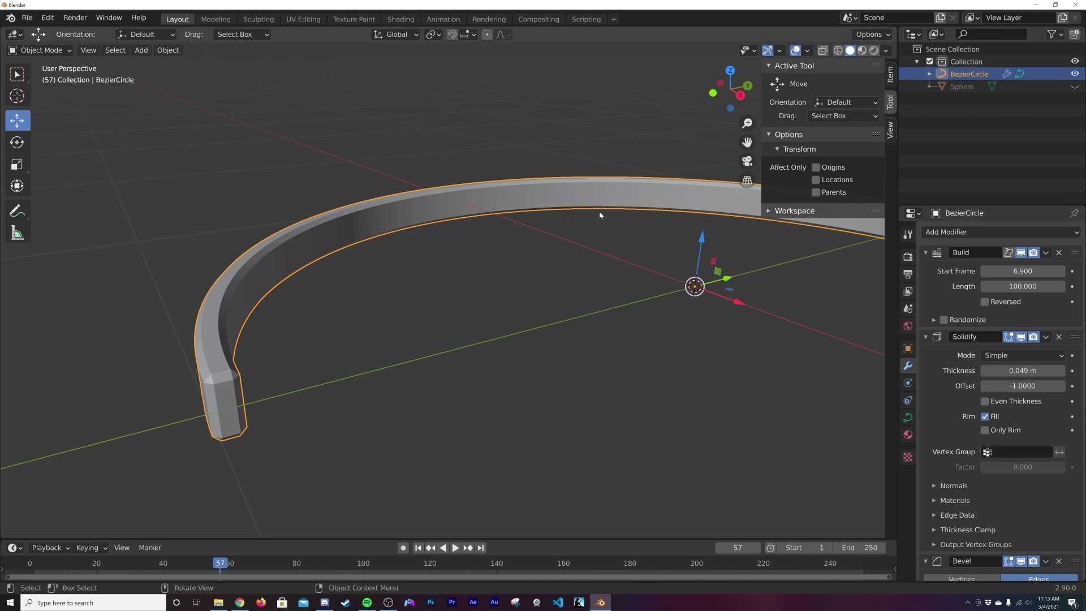
{"action": "scroll", "coordinate": [1011, 485], "scroll_direction": "down", "scroll_amount": 2}
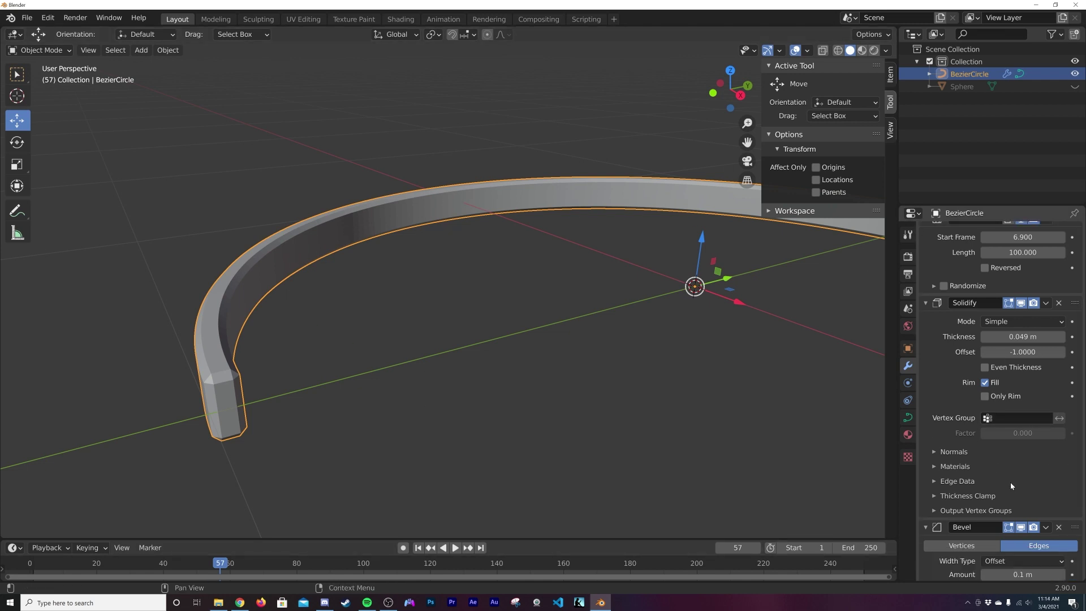
{"action": "scroll", "coordinate": [1010, 482], "scroll_direction": "down", "scroll_amount": 4}
{"action": "left_click", "coordinate": [1010, 527]}
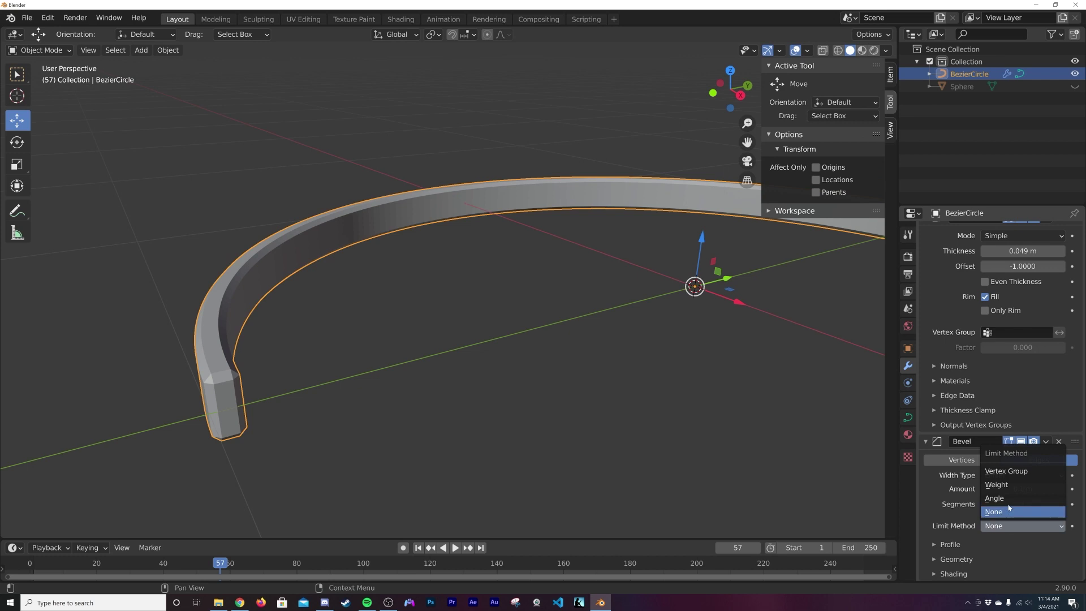
{"action": "left_click", "coordinate": [1001, 498]}
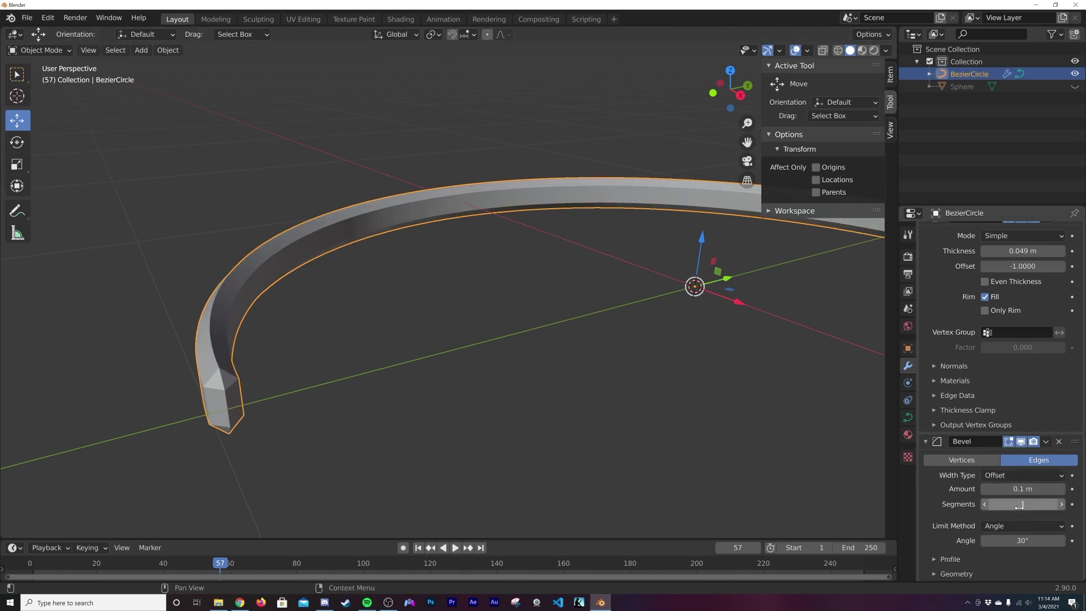
Step: Set the Bevel modifier's amount to 0.005 m and its segments to 4
{"action": "left_click_drag", "start_coordinate": [1021, 488], "coordinate": [1004, 488]}
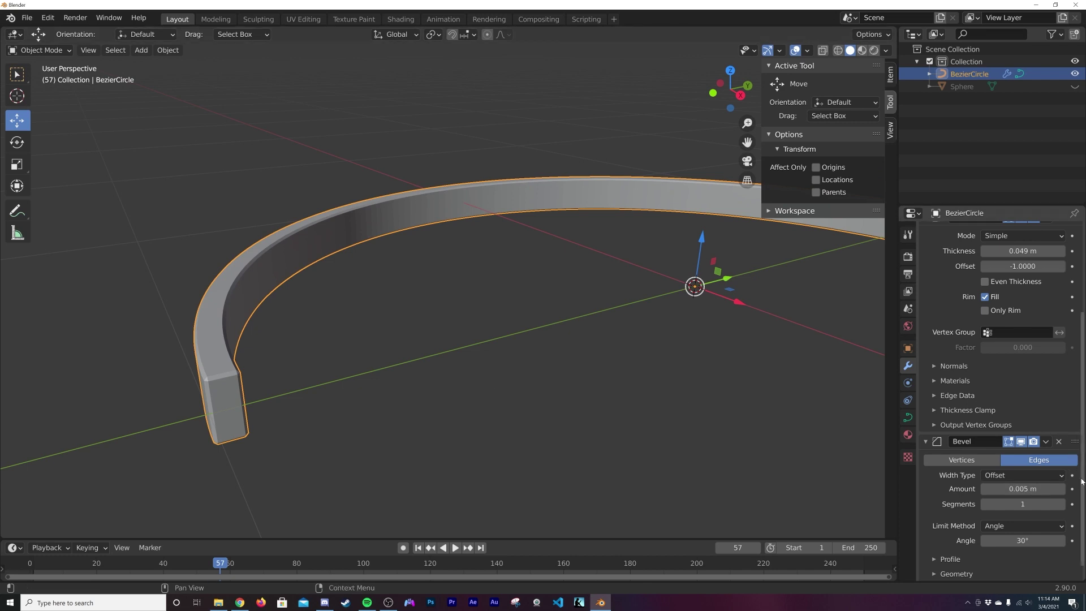
{"action": "left_click", "coordinate": [1061, 506]}
{"action": "left_click", "coordinate": [1061, 506]}
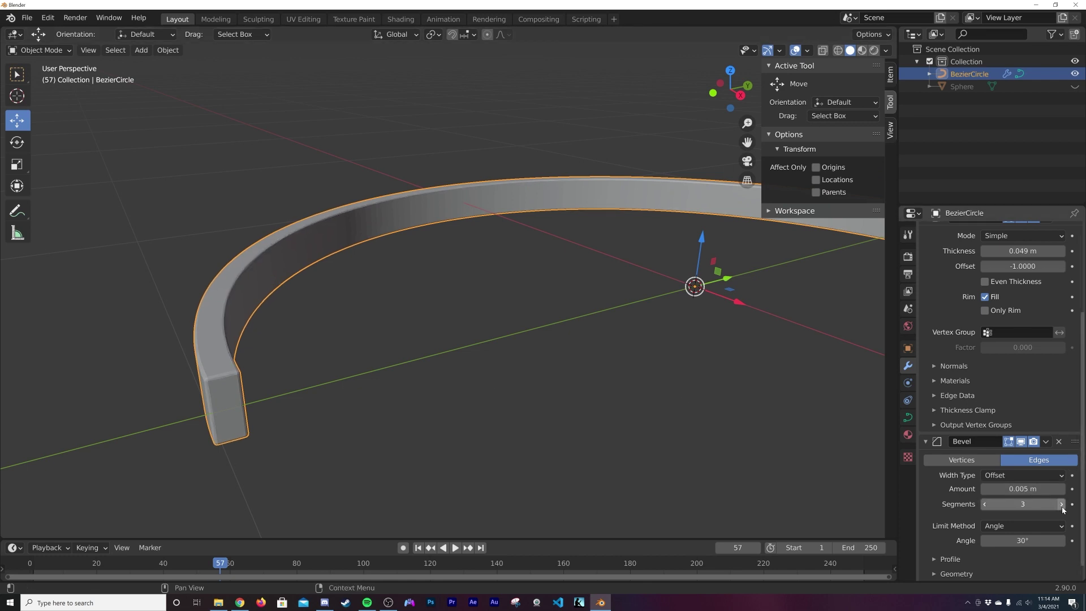
{"action": "left_click", "coordinate": [1061, 506]}
Step: Shade the bevelled partial ring smooth and deselect it
{"action": "right_click", "coordinate": [423, 350]}
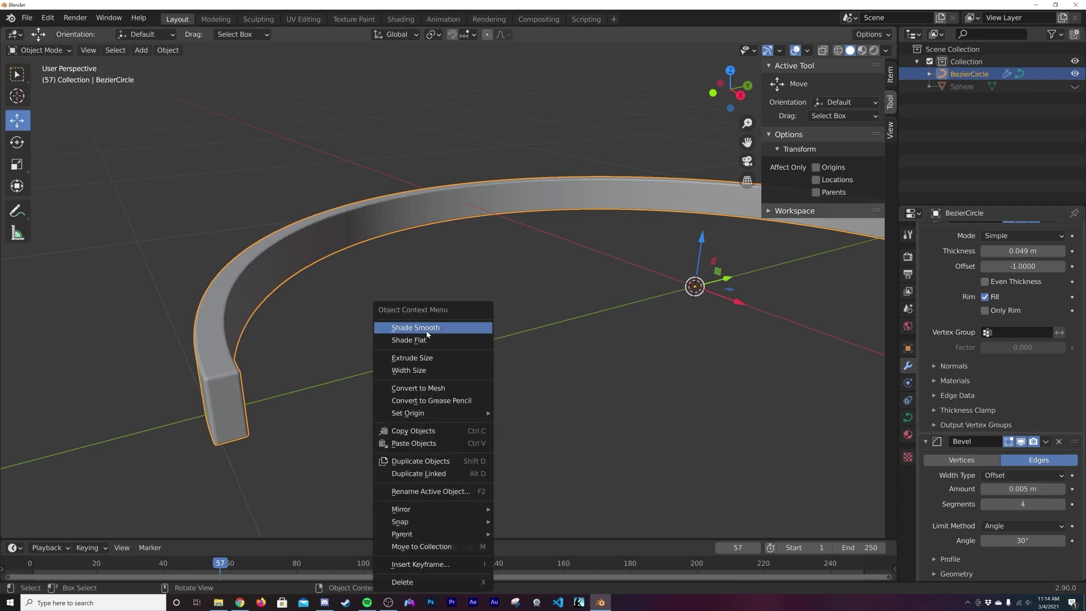
{"action": "left_click", "coordinate": [426, 340]}
{"action": "left_click", "coordinate": [427, 332]}
{"action": "middle_click_drag", "start_coordinate": [427, 333], "coordinate": [450, 356]}
{"action": "scroll", "coordinate": [450, 357], "scroll_direction": "down", "scroll_amount": 3}
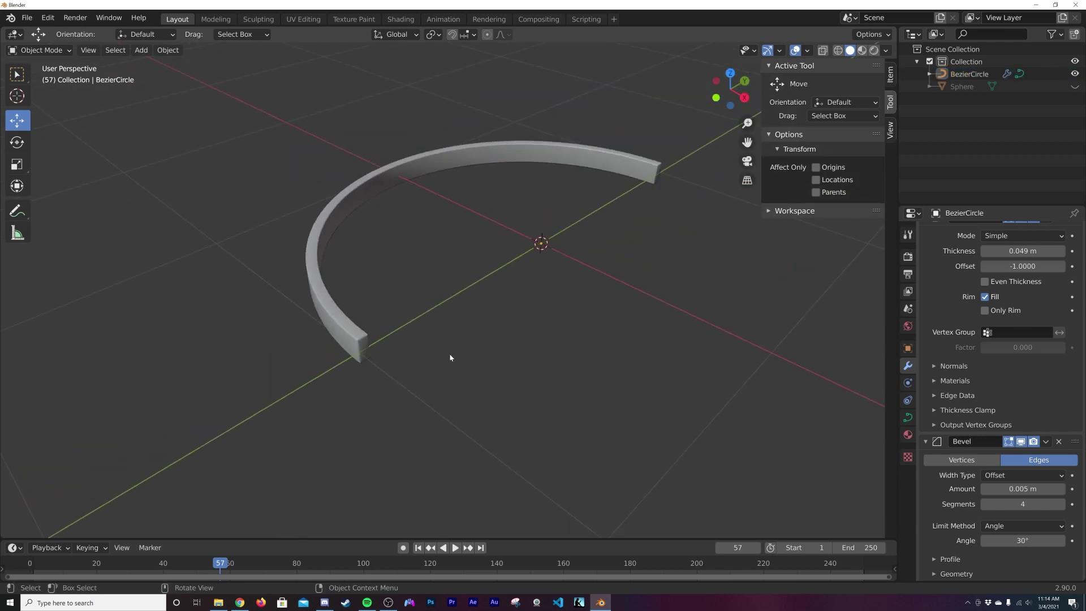
Step: Try out a different start frame on the ring's Build modifier
{"action": "scroll", "coordinate": [1026, 304], "scroll_direction": "up", "scroll_amount": 5}
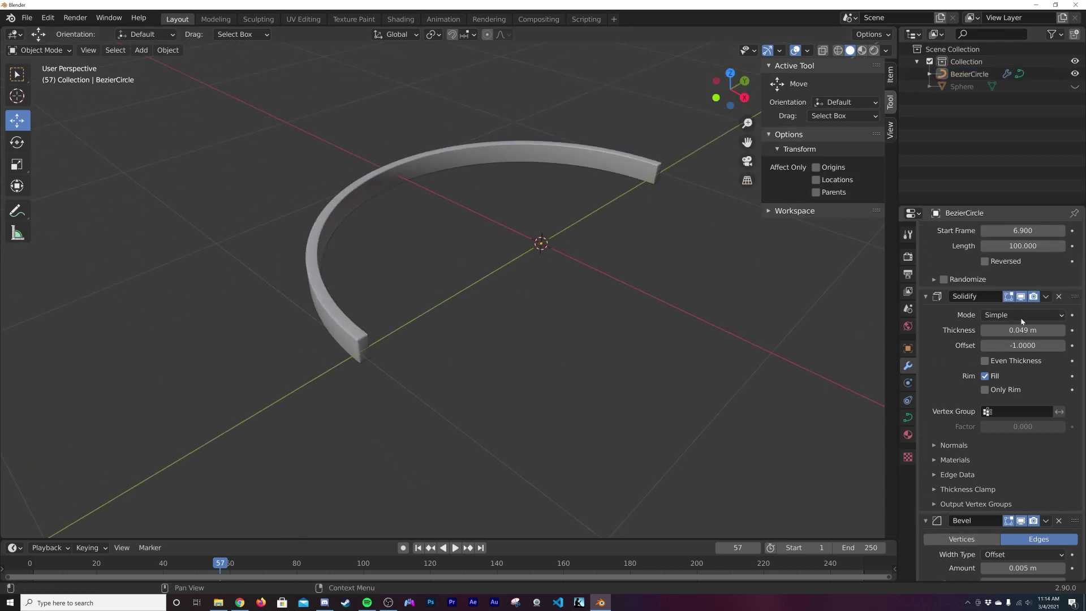
{"action": "left_click_drag", "start_coordinate": [1023, 271], "coordinate": [1052, 271]}
{"action": "key", "text": "Escape"}
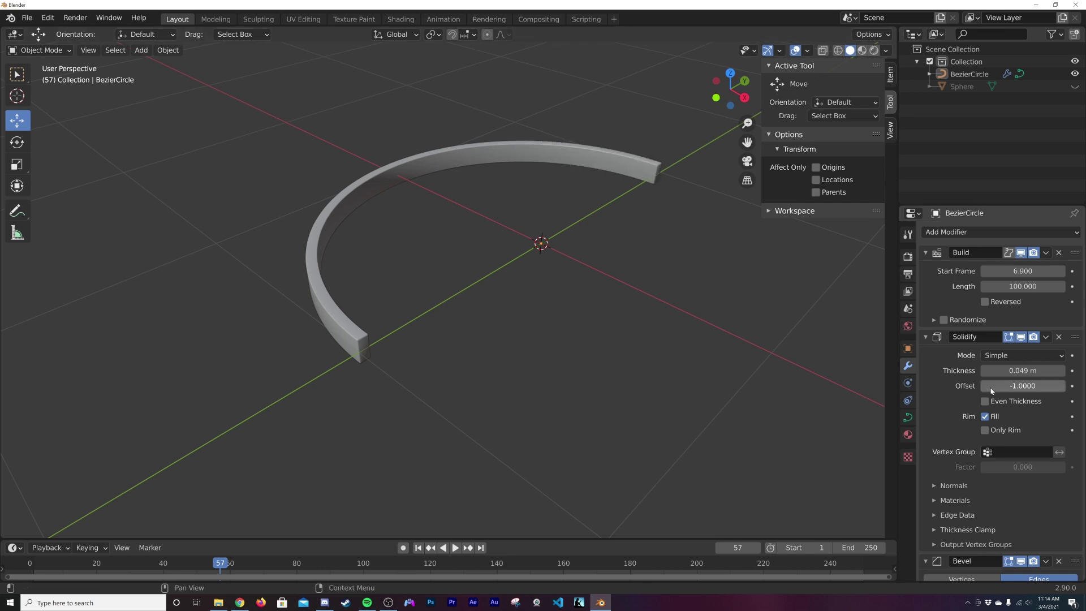
Step: Set the thickness of the partial ring's Solidify modifier to 0.065 m
{"action": "scroll", "coordinate": [1012, 481], "scroll_direction": "down", "scroll_amount": 4}
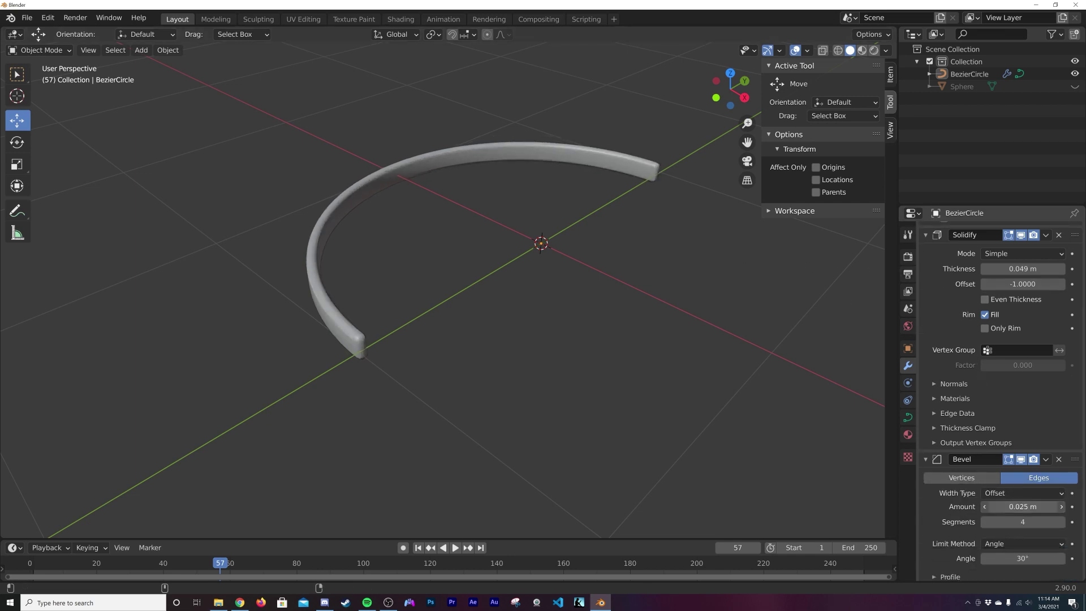
{"action": "scroll", "coordinate": [1027, 491], "scroll_direction": "up", "scroll_amount": 4}
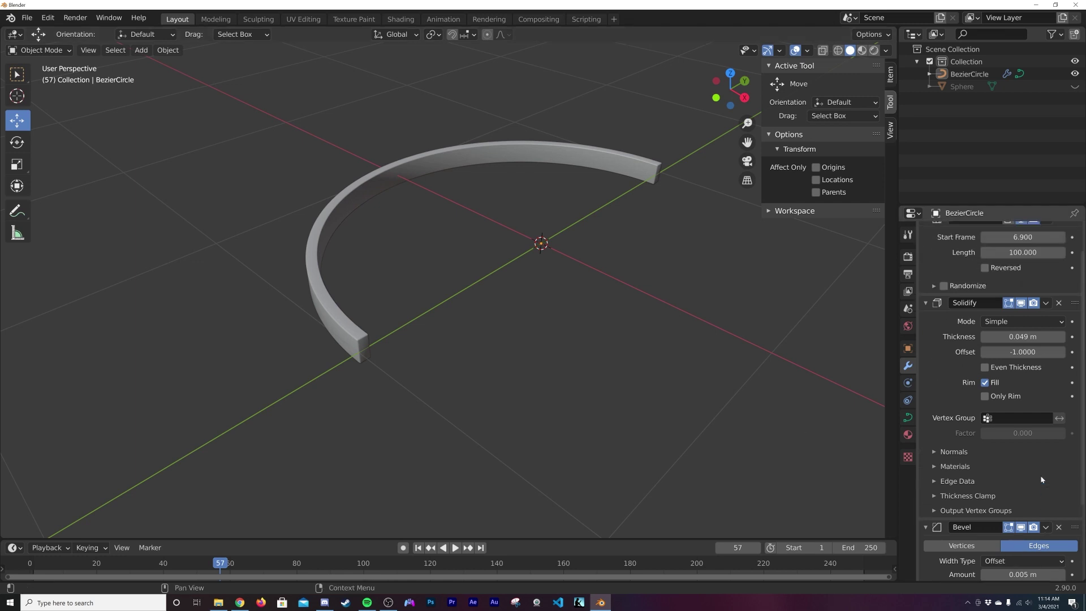
{"action": "left_click_drag", "start_coordinate": [1015, 372], "coordinate": [1035, 373]}
{"action": "middle_click_drag", "start_coordinate": [492, 333], "coordinate": [517, 381]}
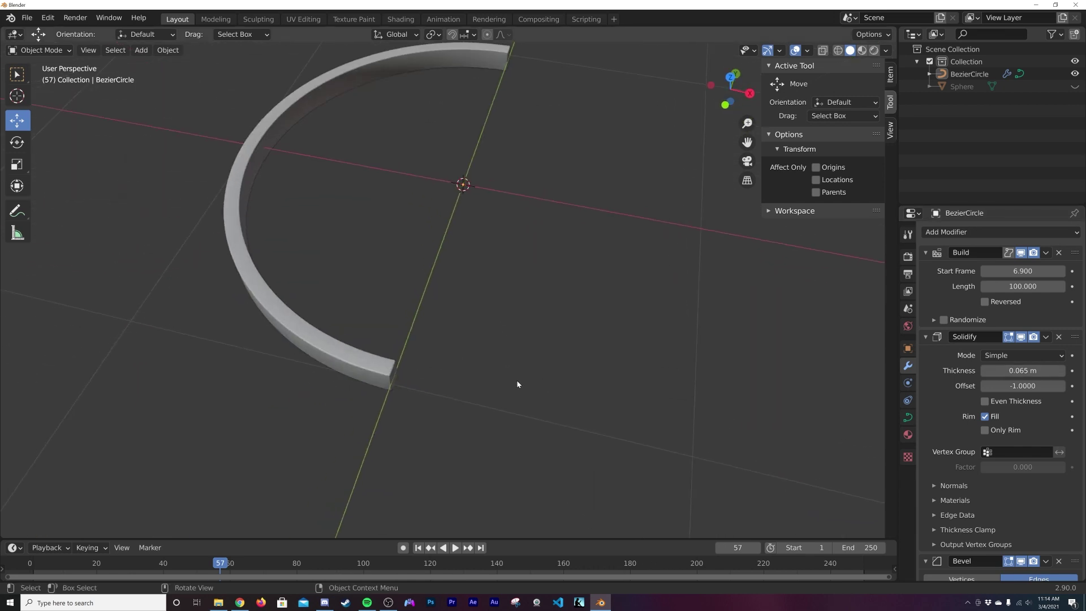
{"action": "scroll", "coordinate": [516, 381], "scroll_direction": "down", "scroll_amount": 4}
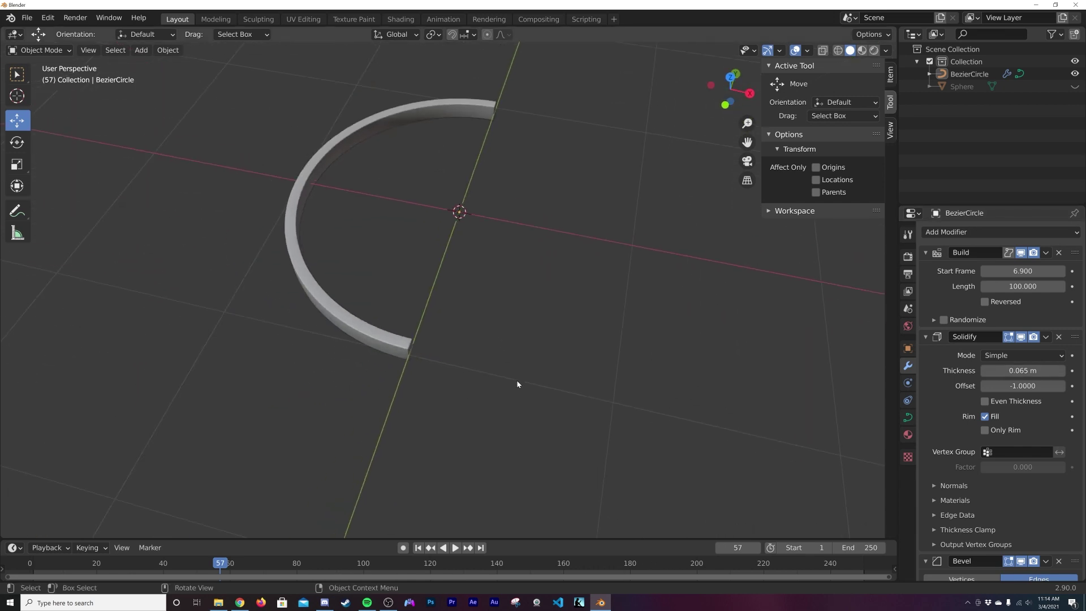
Step: Unhide the sphere and scale the partial ring up by about 1.217 so it clears the sphere's surface
{"action": "left_click", "coordinate": [1075, 86]}
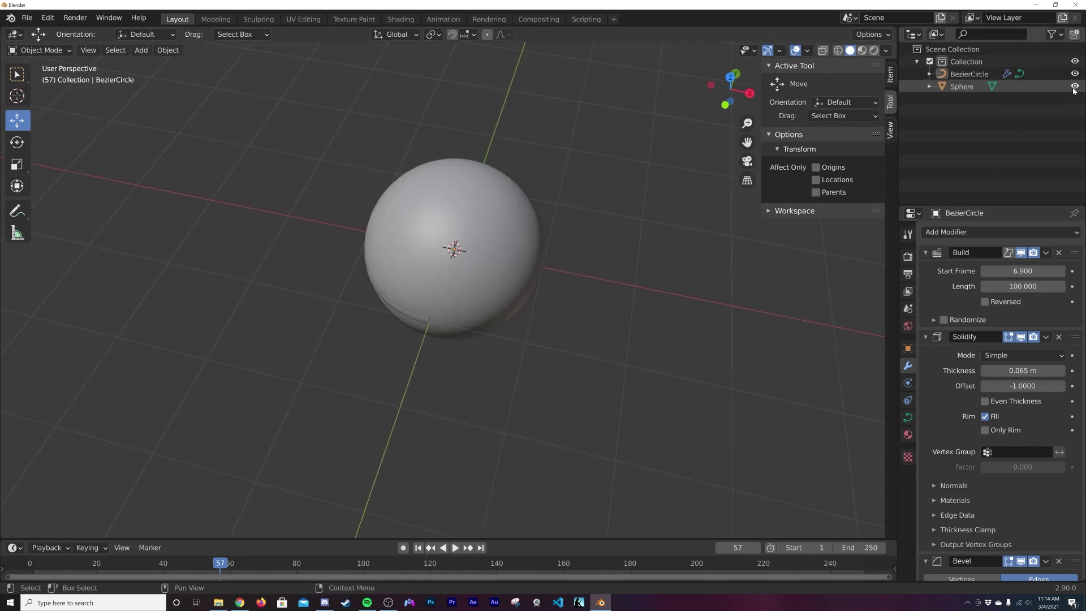
{"action": "left_click", "coordinate": [399, 314]}
{"action": "key", "text": "s"}
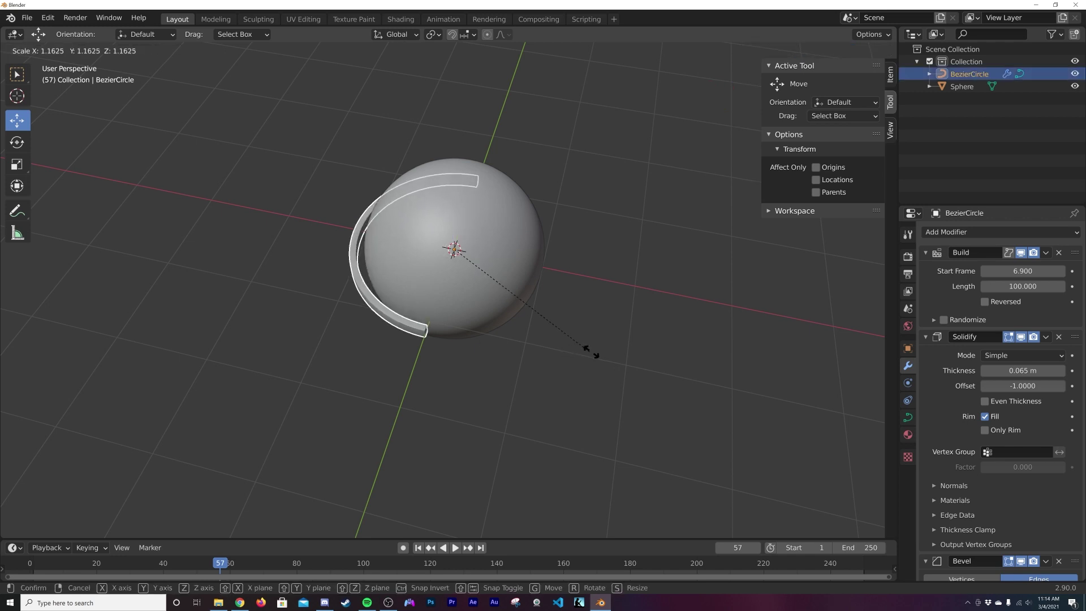
{"action": "left_click", "coordinate": [601, 354]}
Step: Set the extrude of the partial ring's curve geometry to 0.098 m
{"action": "left_click", "coordinate": [908, 418]}
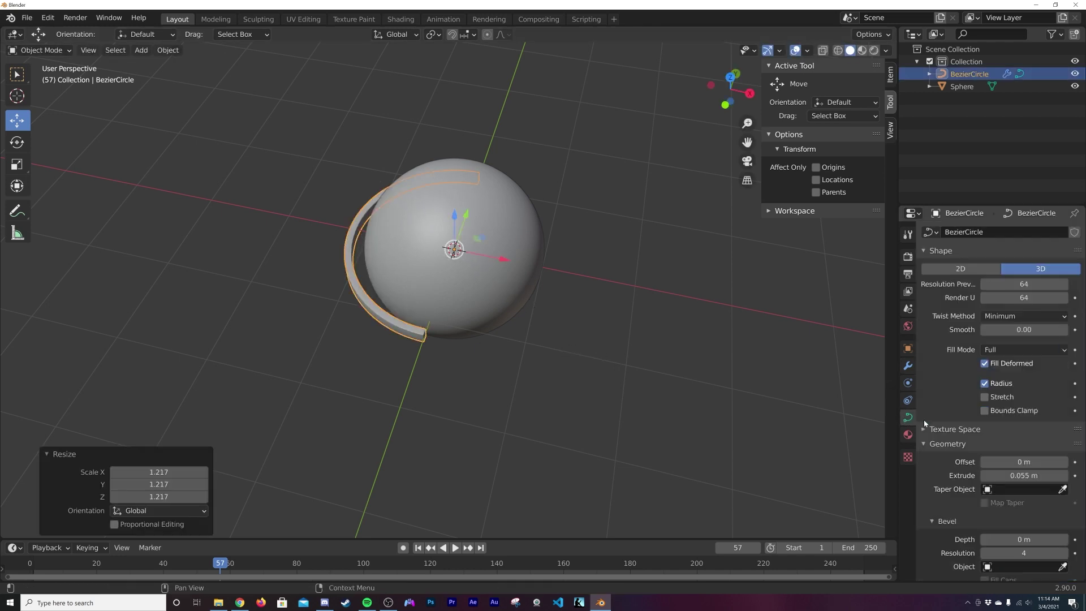
{"action": "scroll", "coordinate": [996, 396], "scroll_direction": "down", "scroll_amount": 1}
{"action": "left_click_drag", "start_coordinate": [1024, 464], "coordinate": [1044, 464]}
{"action": "middle_click_drag", "start_coordinate": [529, 381], "coordinate": [523, 434]}
{"action": "scroll", "coordinate": [524, 430], "scroll_direction": "up", "scroll_amount": 5}
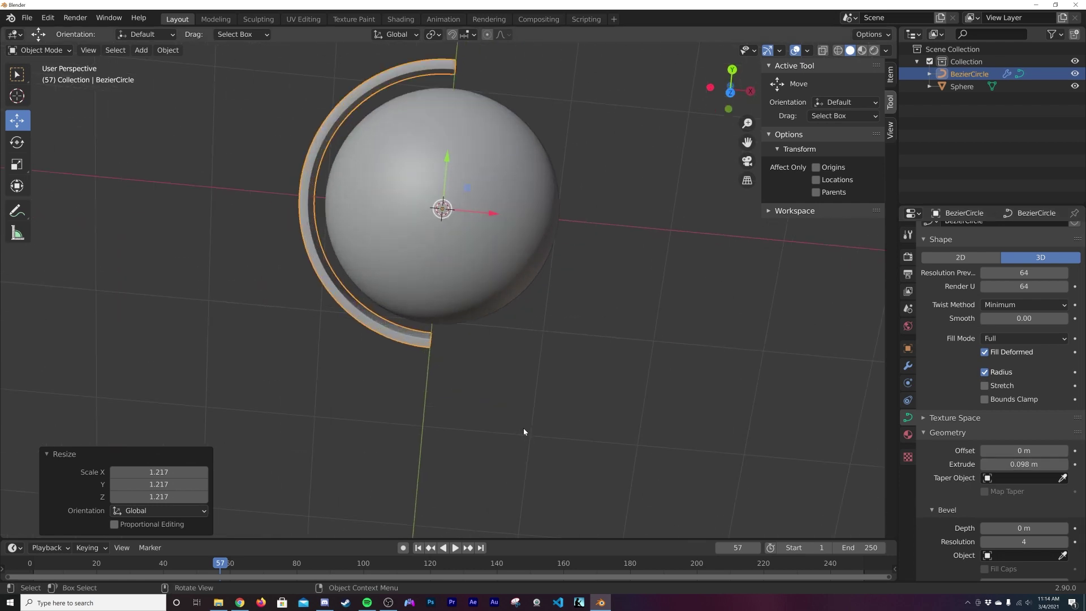
Step: Convert the partial ring from a curve to a mesh and inspect its geometry in Edit Mode
{"action": "right_click", "coordinate": [503, 356]}
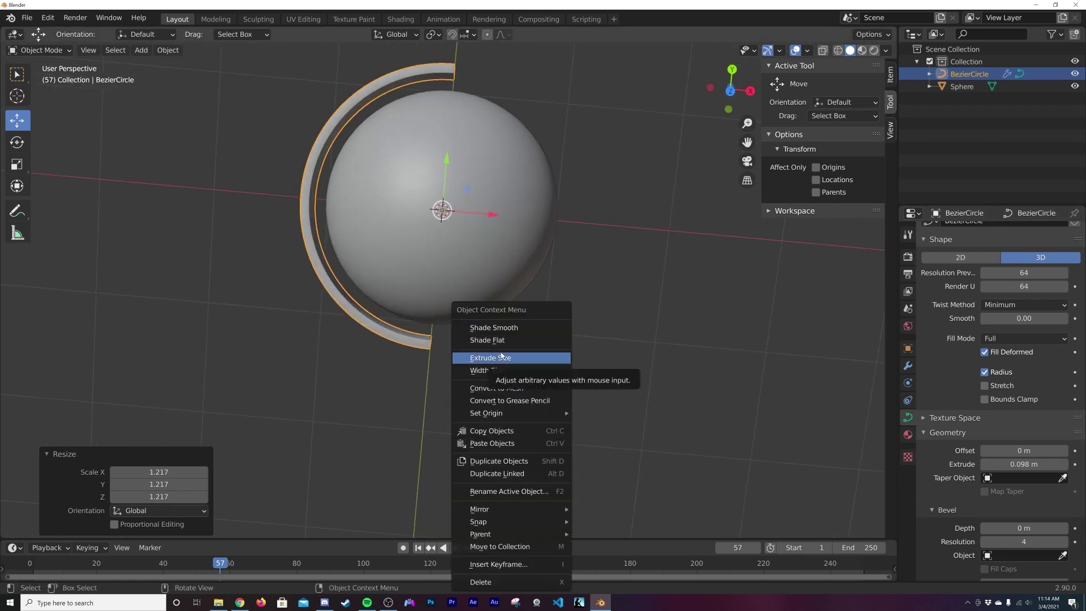
{"action": "left_click", "coordinate": [535, 388]}
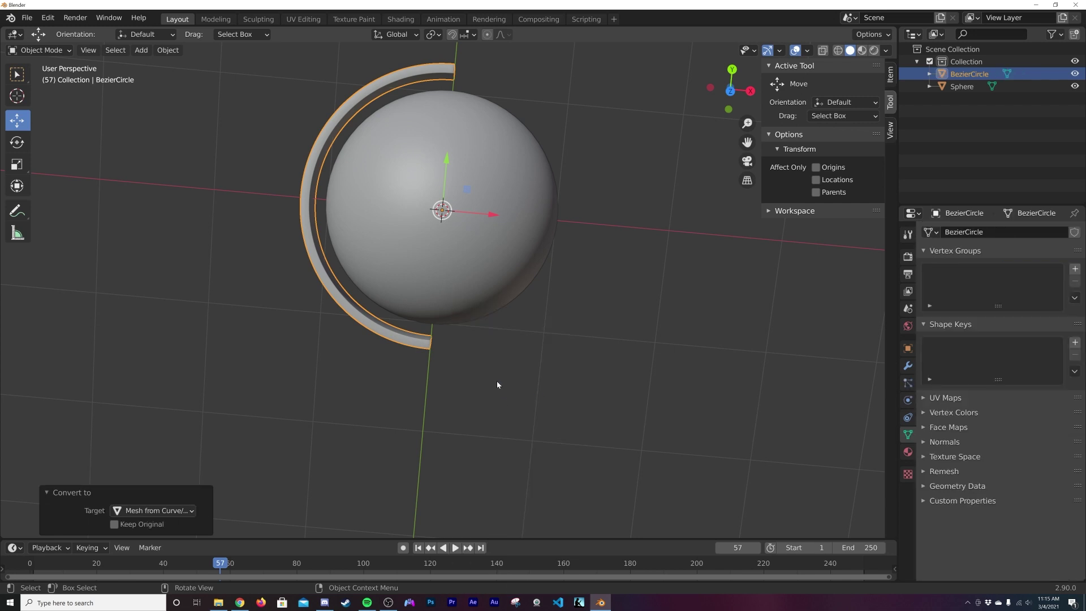
{"action": "key", "text": "Tab"}
{"action": "scroll", "coordinate": [496, 379], "scroll_direction": "up", "scroll_amount": 1}
{"action": "middle_click_drag", "start_coordinate": [496, 379], "coordinate": [387, 340]}
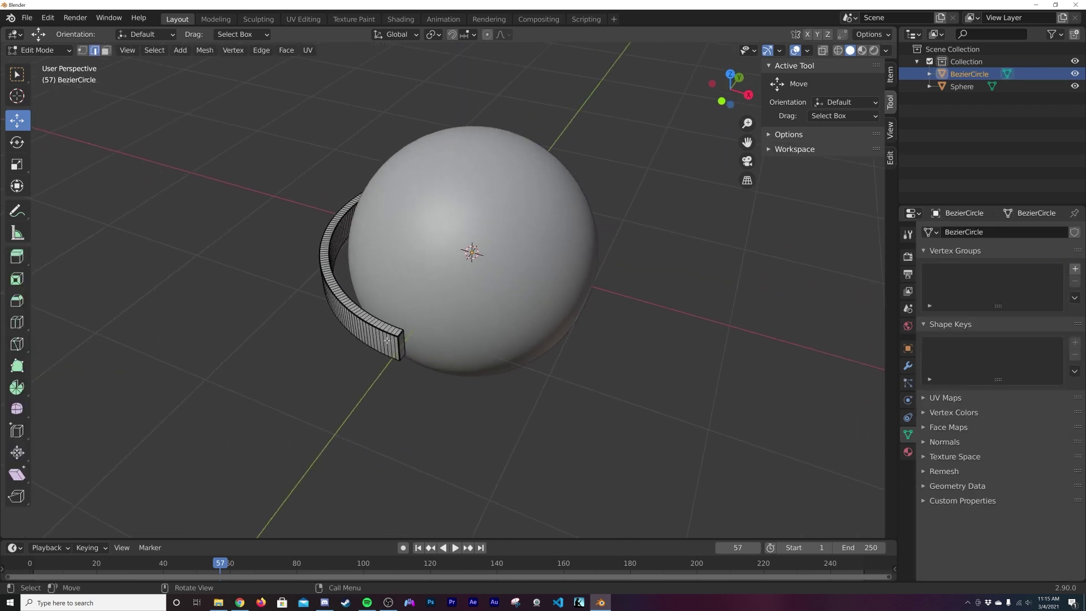
{"action": "scroll", "coordinate": [386, 340], "scroll_direction": "up", "scroll_amount": 5}
{"action": "key", "text": "Tab"}
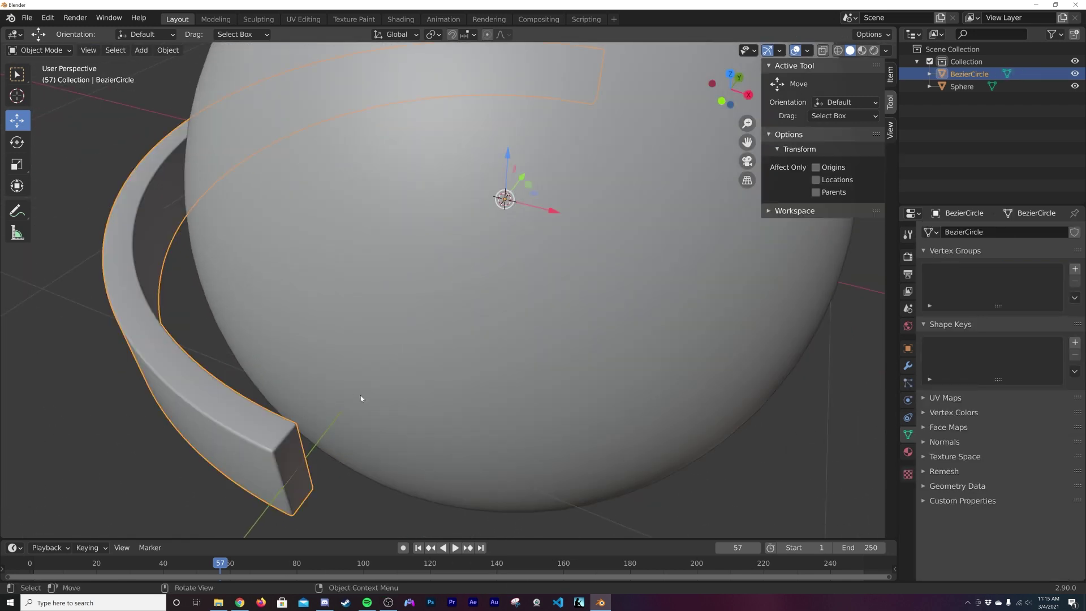
{"action": "scroll", "coordinate": [353, 394], "scroll_direction": "down", "scroll_amount": 4}
{"action": "middle_click_drag", "start_coordinate": [469, 343], "coordinate": [502, 392]}
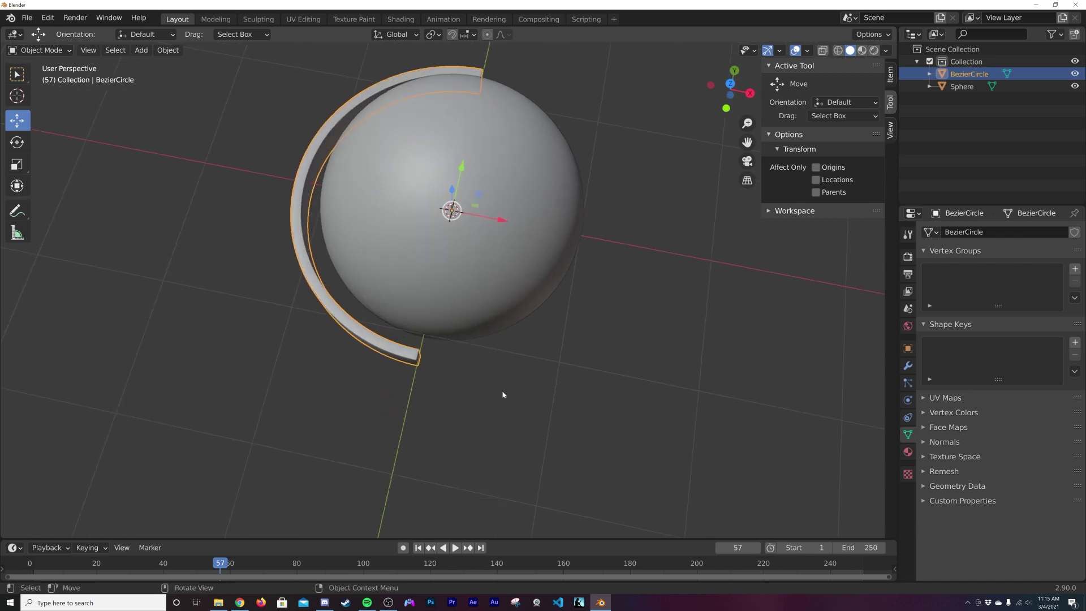
Step: Duplicate the partial ring in place and scale the copy up by about 1.18 to make a second ring
{"action": "scroll", "coordinate": [519, 315], "scroll_direction": "down", "scroll_amount": 4}
{"action": "key", "text": "shift+d"}
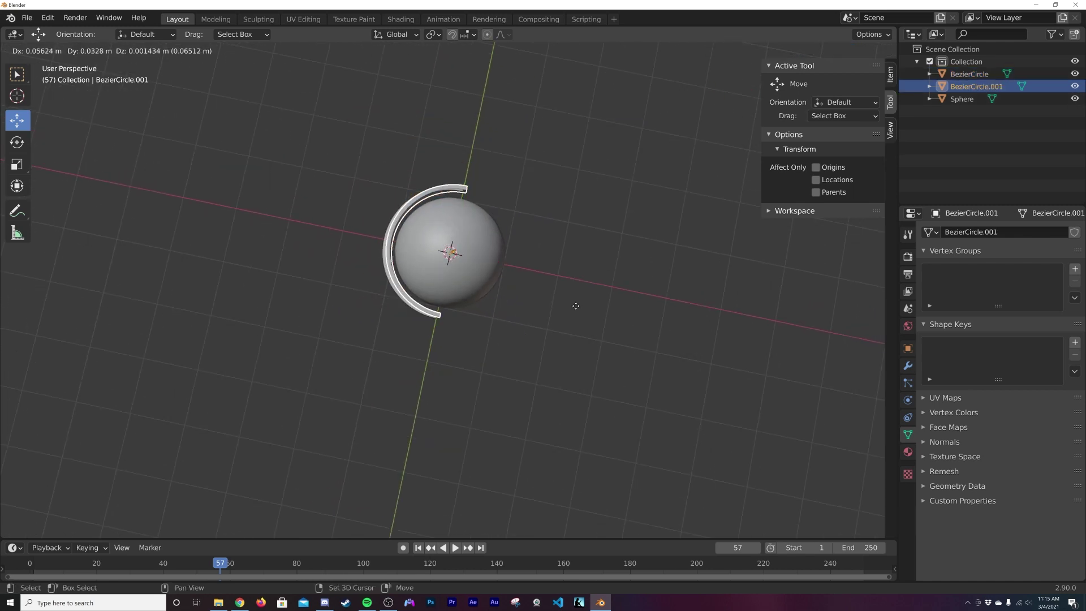
{"action": "key", "text": "Escape"}
{"action": "key", "text": "s"}
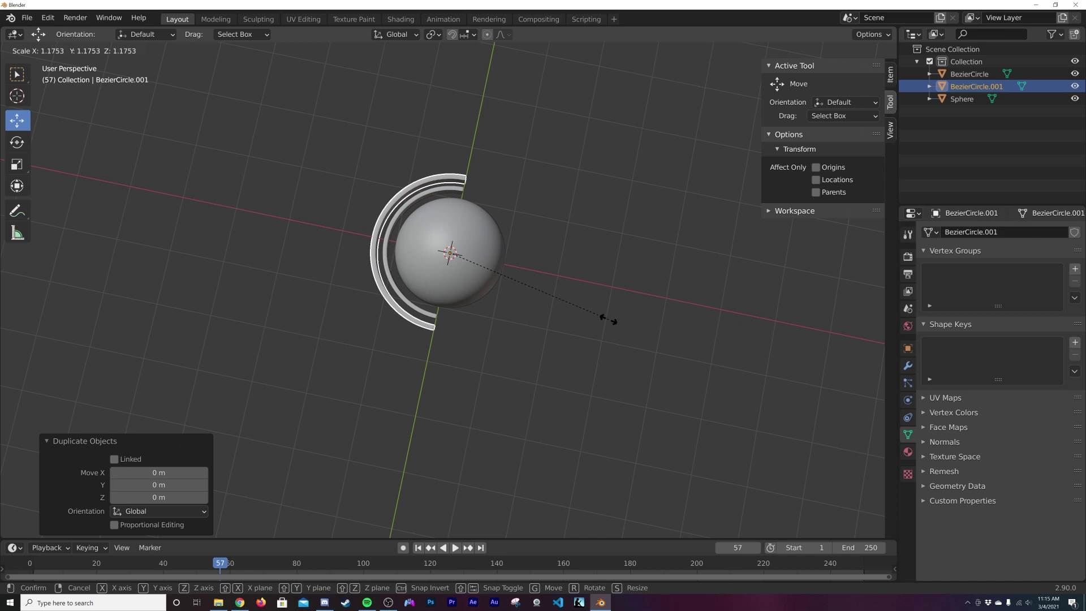
{"action": "left_click", "coordinate": [608, 316]}
Step: Duplicate the second ring in place and scale the copy up slightly to make a third ring outside it
{"action": "key", "text": "shift+d"}
{"action": "key", "text": "Escape"}
{"action": "key", "text": "s"}
{"action": "left_click", "coordinate": [638, 320]}
Step: Duplicate the third ring in place and scale the copy up by about 1.126 to make a fourth ring
{"action": "key", "text": "shift+d"}
{"action": "key", "text": "Escape"}
{"action": "key", "text": "s"}
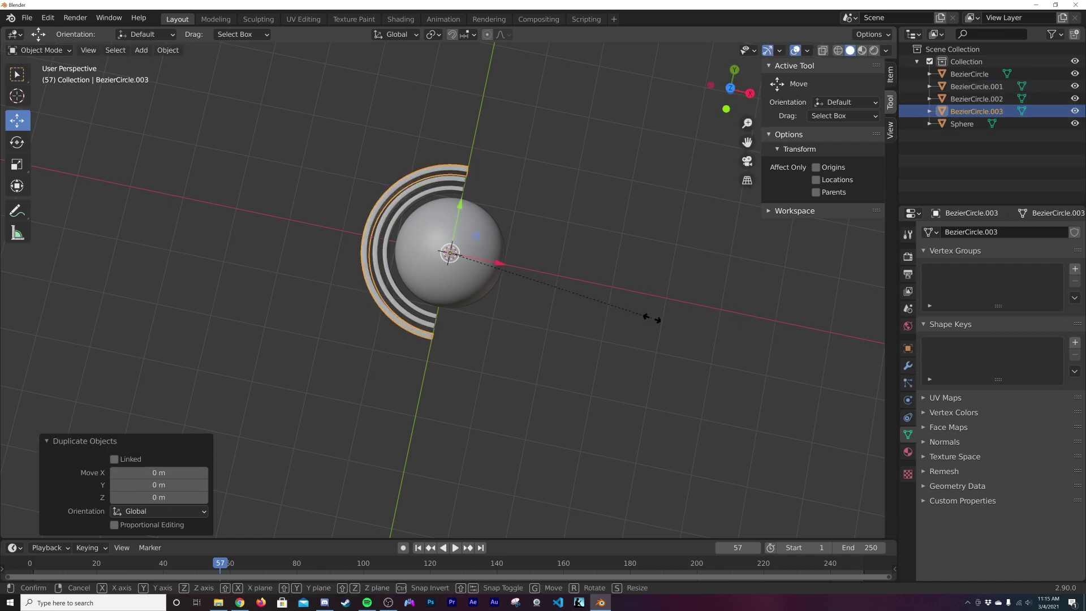
{"action": "left_click", "coordinate": [676, 330]}
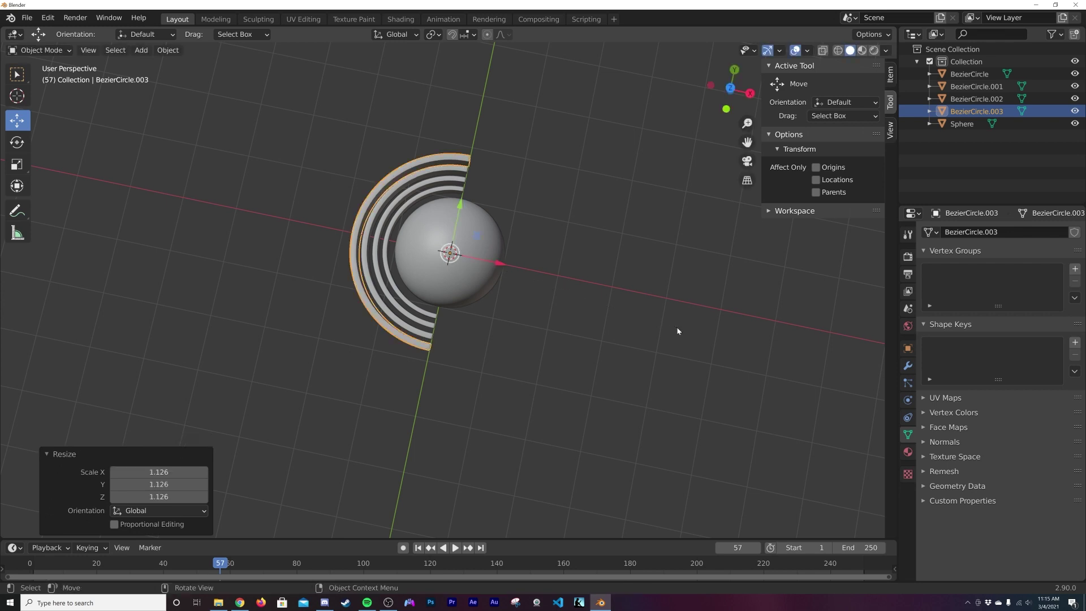
Step: Duplicate the fourth ring in place and scale the copy up by about 1.121 to make a fifth, outermost ring
{"action": "key", "text": "shift+d"}
{"action": "key", "text": "Escape"}
{"action": "key", "text": "s"}
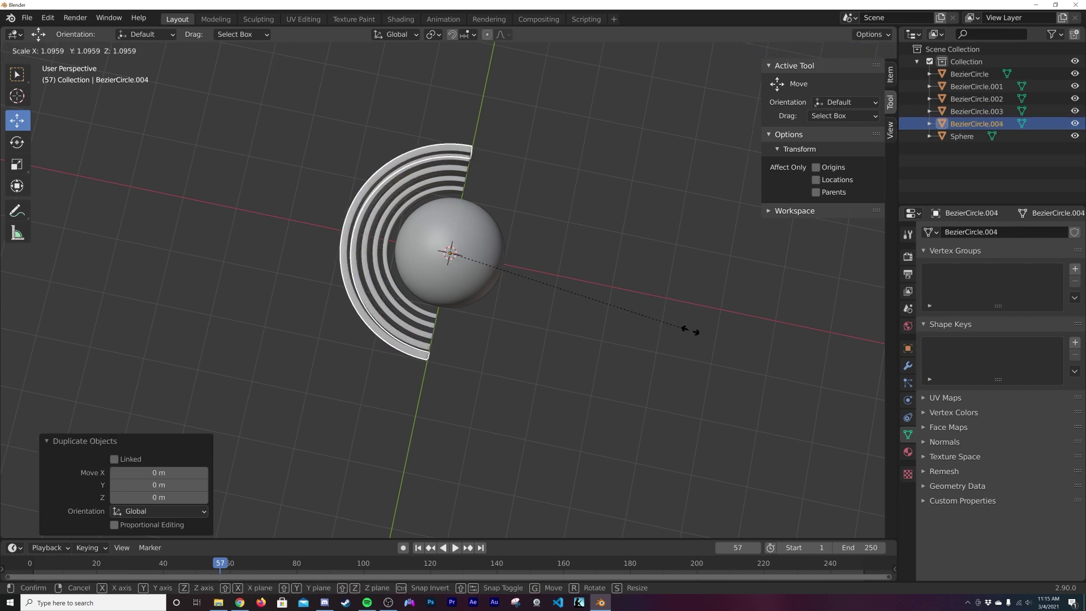
{"action": "left_click", "coordinate": [694, 331]}
Step: Examine the spacing and height of the five nested rings around the sphere from above and from the side
{"action": "middle_click_drag", "start_coordinate": [511, 293], "coordinate": [485, 294]}
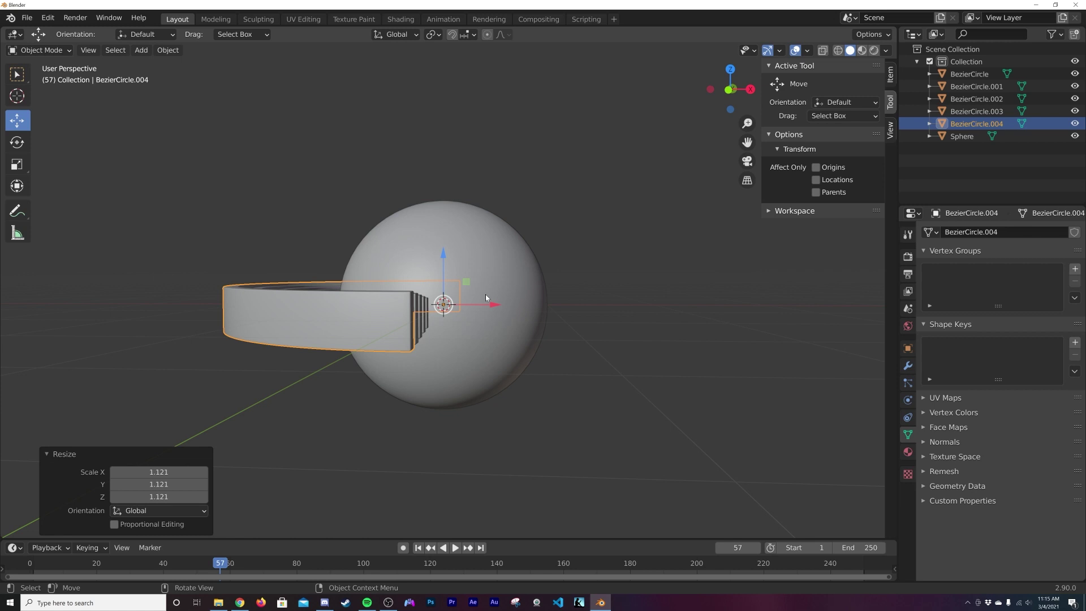
{"action": "middle_click_drag", "start_coordinate": [488, 327], "coordinate": [491, 342]}
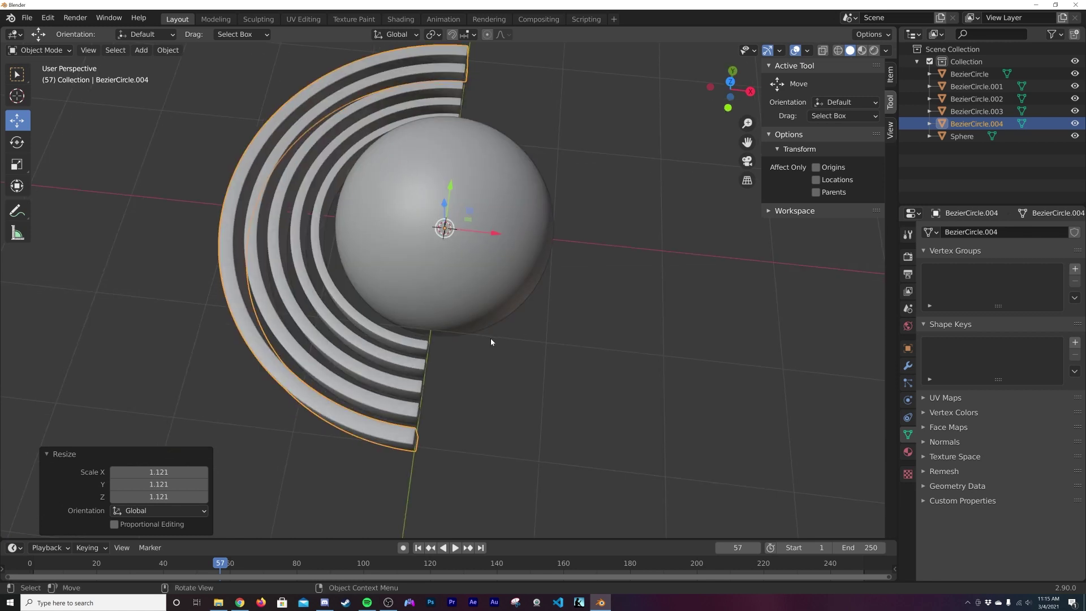
{"action": "scroll", "coordinate": [493, 374], "scroll_direction": "down", "scroll_amount": 8}
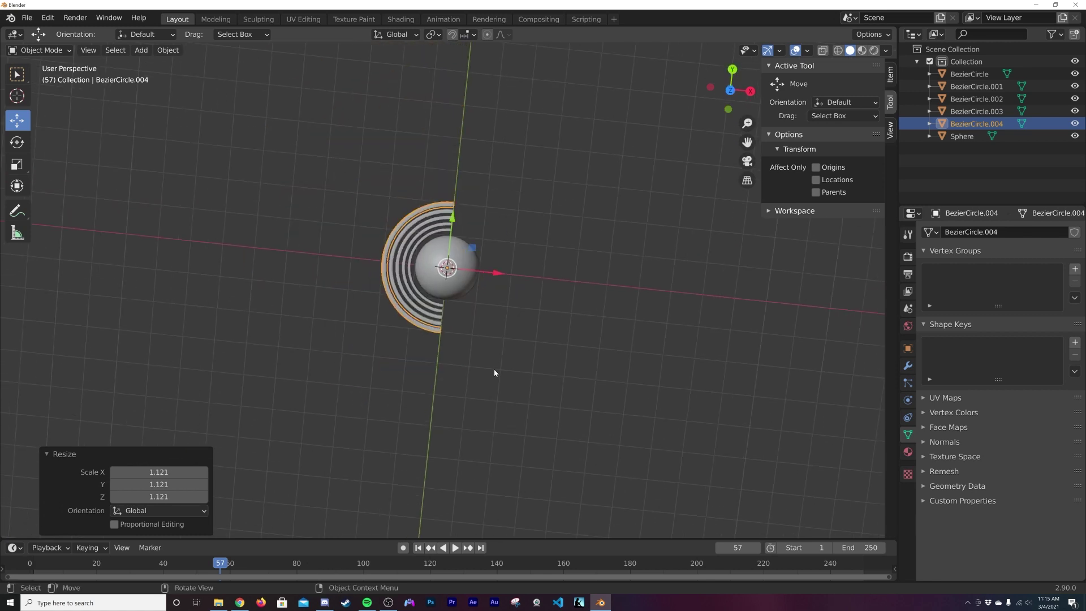
{"action": "scroll", "coordinate": [493, 369], "scroll_direction": "up", "scroll_amount": 10}
{"action": "middle_click_drag", "start_coordinate": [494, 369], "coordinate": [465, 309]}
{"action": "scroll", "coordinate": [507, 260], "scroll_direction": "down", "scroll_amount": 6}
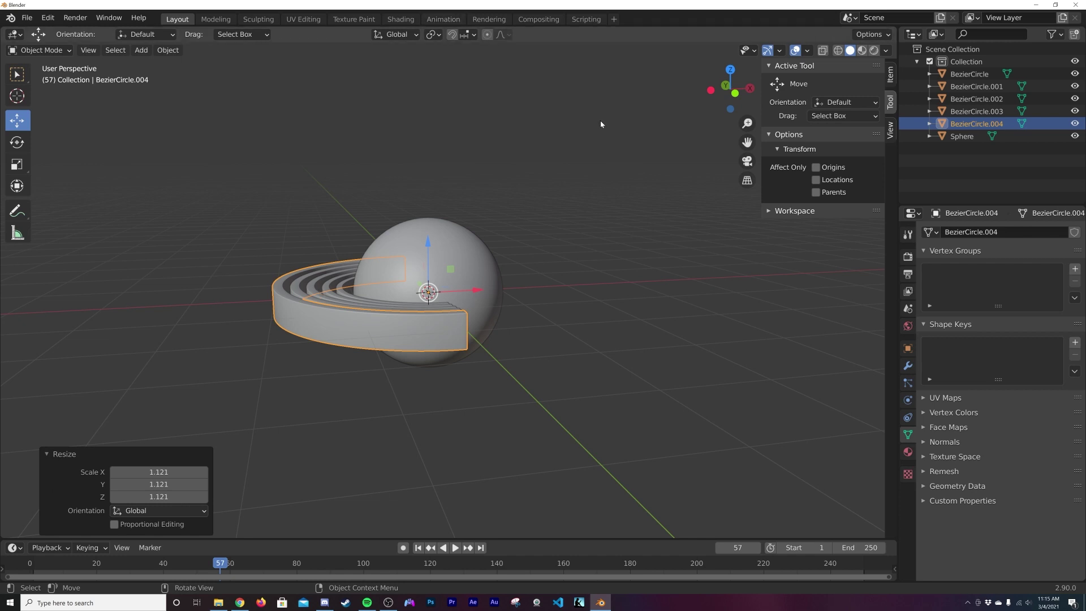
{"action": "middle_click_drag", "start_coordinate": [413, 304], "coordinate": [312, 295]}
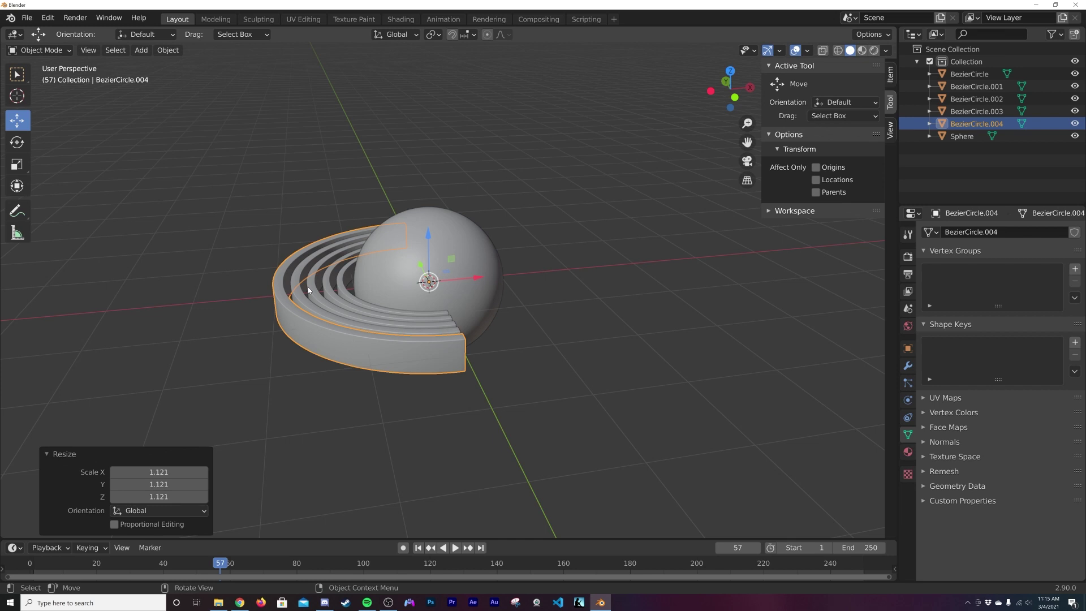
{"action": "middle_click_drag", "start_coordinate": [409, 322], "coordinate": [455, 338]}
Step: Tilt the innermost ring with two trackball rotations, about 168° and -4°, followed by about -163° and 84°
{"action": "left_click", "coordinate": [358, 291]}
{"action": "middle_click_drag", "start_coordinate": [362, 294], "coordinate": [525, 300]}
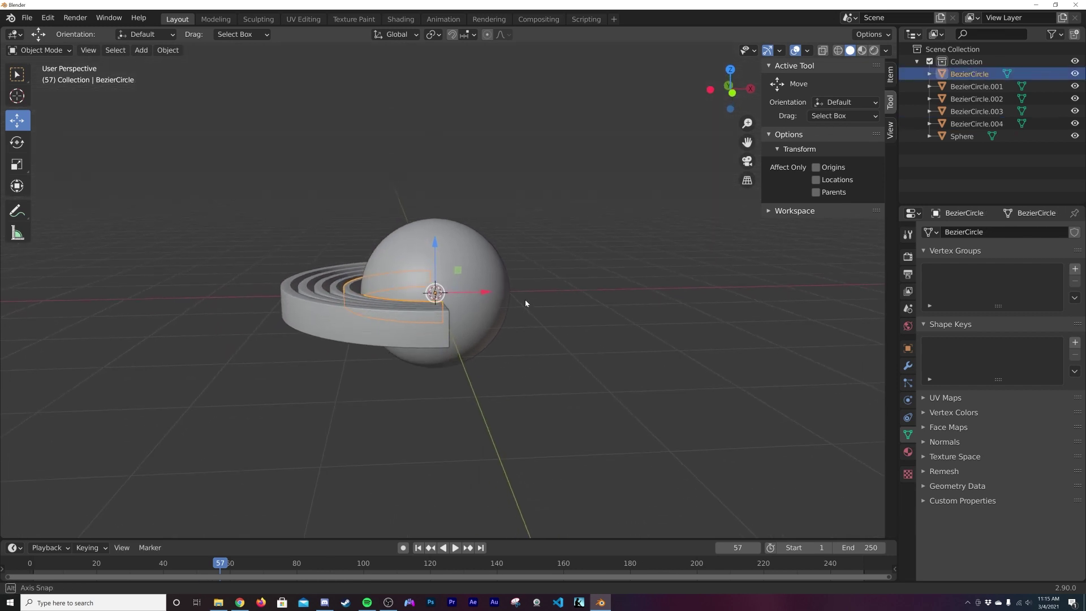
{"action": "key", "text": "r"}
{"action": "key", "text": "r"}
{"action": "left_click", "coordinate": [523, 382]}
{"action": "key", "text": "r"}
{"action": "key", "text": "r"}
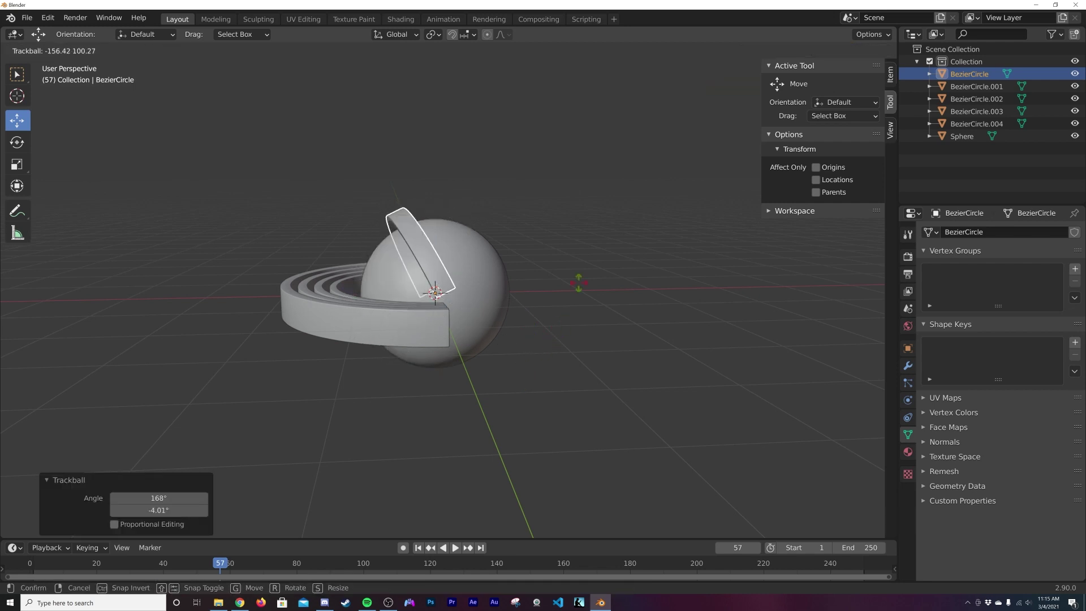
{"action": "left_click", "coordinate": [564, 303]}
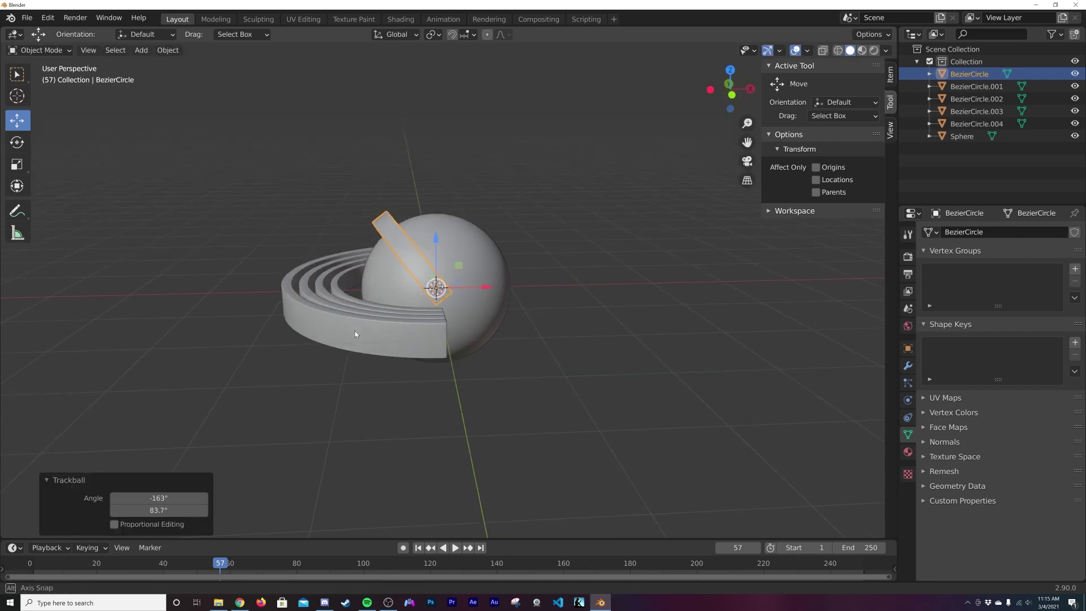
Step: Rotate the second ring by about -144° around the view axis to the sphere's opposite side
{"action": "left_click", "coordinate": [341, 289]}
{"action": "key", "text": "r"}
{"action": "left_click", "coordinate": [371, 288]}
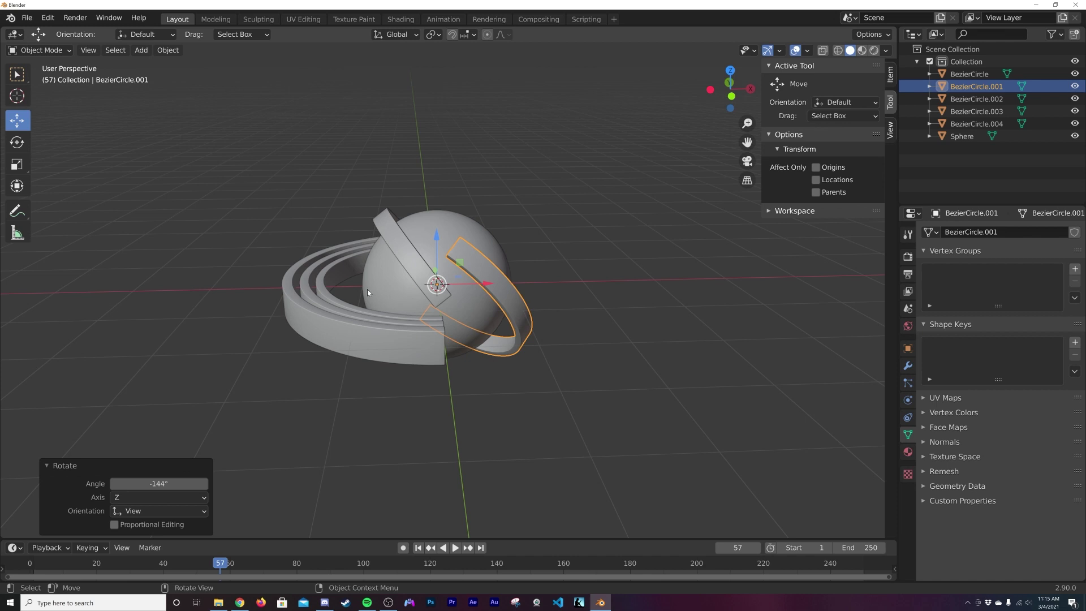
Step: Tilt the third ring over the top of the sphere with a trackball rotation of about 60.7° and -117°
{"action": "left_click", "coordinate": [338, 299]}
{"action": "key", "text": "r"}
{"action": "key", "text": "r"}
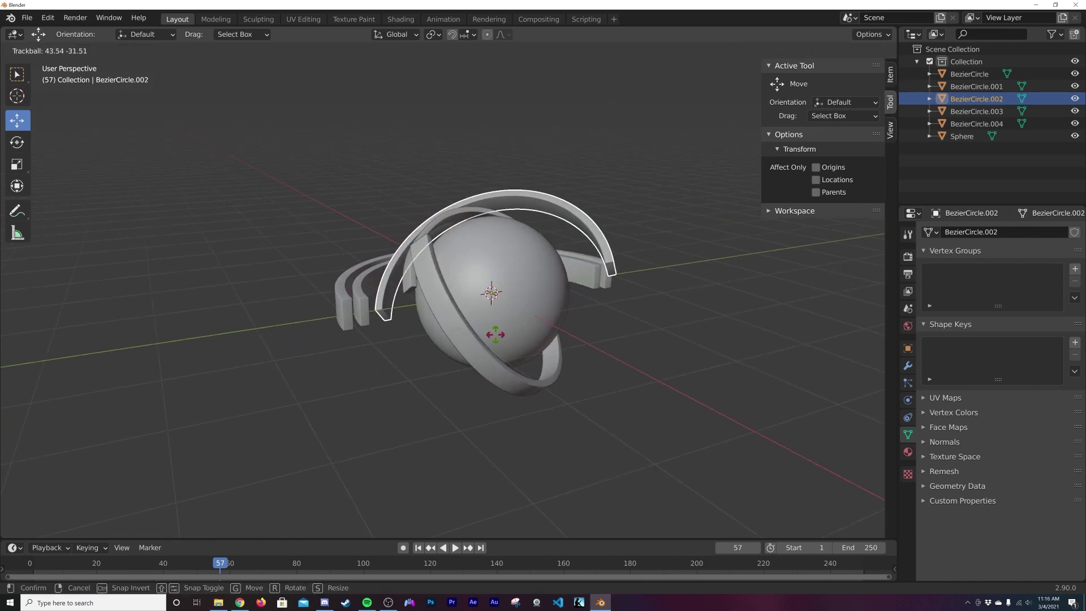
{"action": "left_click", "coordinate": [464, 342]}
Step: Rotate the fourth ring by about -38.7° around the view axis from a low viewpoint
{"action": "middle_click_drag", "start_coordinate": [464, 342], "coordinate": [529, 339]}
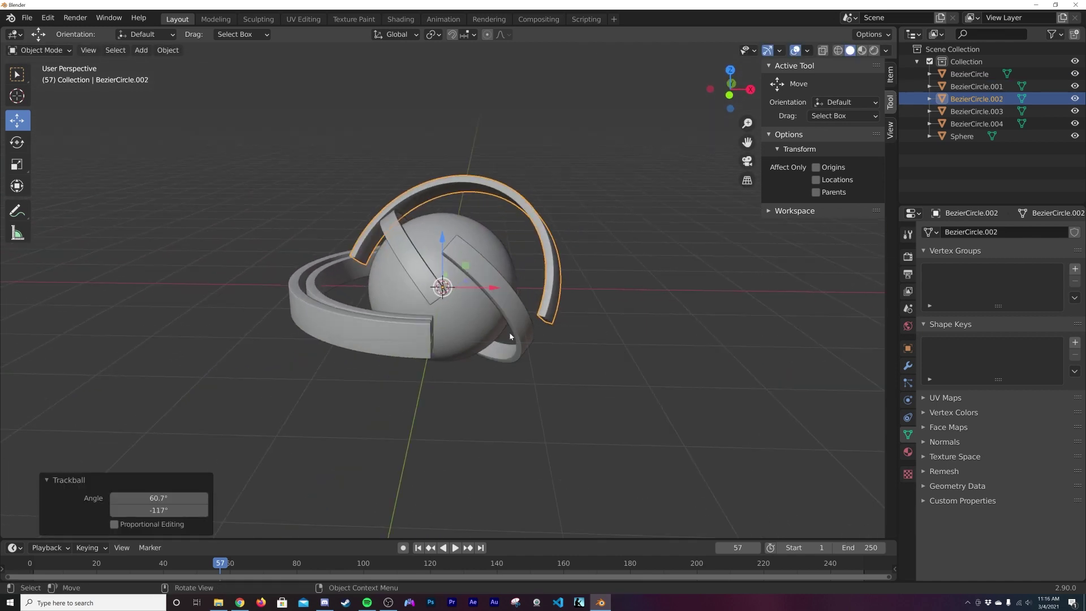
{"action": "left_click", "coordinate": [424, 319]}
{"action": "middle_click_drag", "start_coordinate": [424, 320], "coordinate": [539, 240]}
{"action": "key", "text": "r"}
{"action": "key", "text": "Escape"}
{"action": "key", "text": "r"}
{"action": "left_click", "coordinate": [468, 107]}
Step: Tilt the fourth ring further with free trackball rotations so it crosses the sphere diagonally
{"action": "key", "text": "r"}
{"action": "key", "text": "r"}
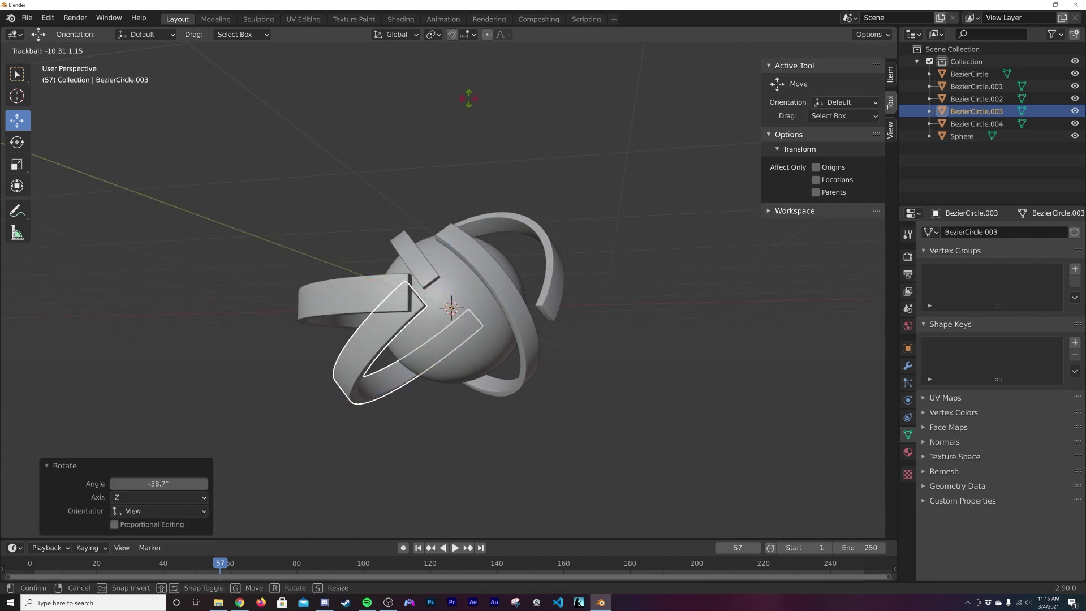
{"action": "left_click", "coordinate": [469, 96]}
{"action": "key", "text": "r"}
{"action": "key", "text": "r"}
{"action": "left_click", "coordinate": [567, 198]}
Step: Tilt the outermost ring with a trackball rotation of about 27.5° and 0.6°
{"action": "middle_click_drag", "start_coordinate": [567, 199], "coordinate": [541, 337]}
{"action": "left_click", "coordinate": [594, 344]}
{"action": "key", "text": "r"}
{"action": "key", "text": "r"}
{"action": "left_click", "coordinate": [592, 356]}
Step: Select the sphere and all five rings and apply their rotation
{"action": "scroll", "coordinate": [542, 337], "scroll_direction": "down", "scroll_amount": 3}
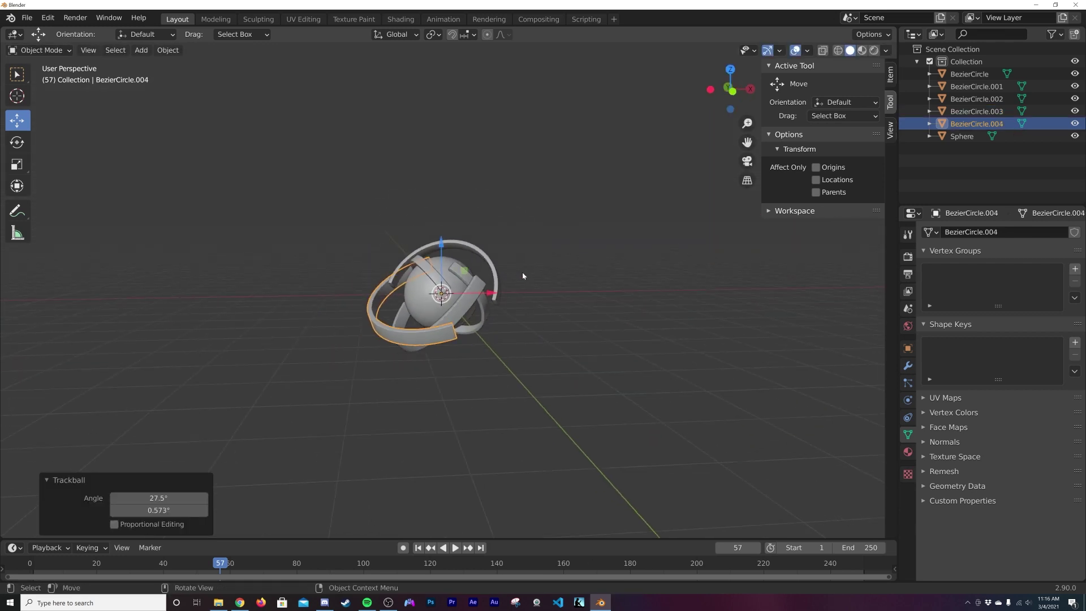
{"action": "left_click_drag", "start_coordinate": [555, 186], "coordinate": [329, 400]}
{"action": "scroll", "coordinate": [532, 363], "scroll_direction": "up", "scroll_amount": 5}
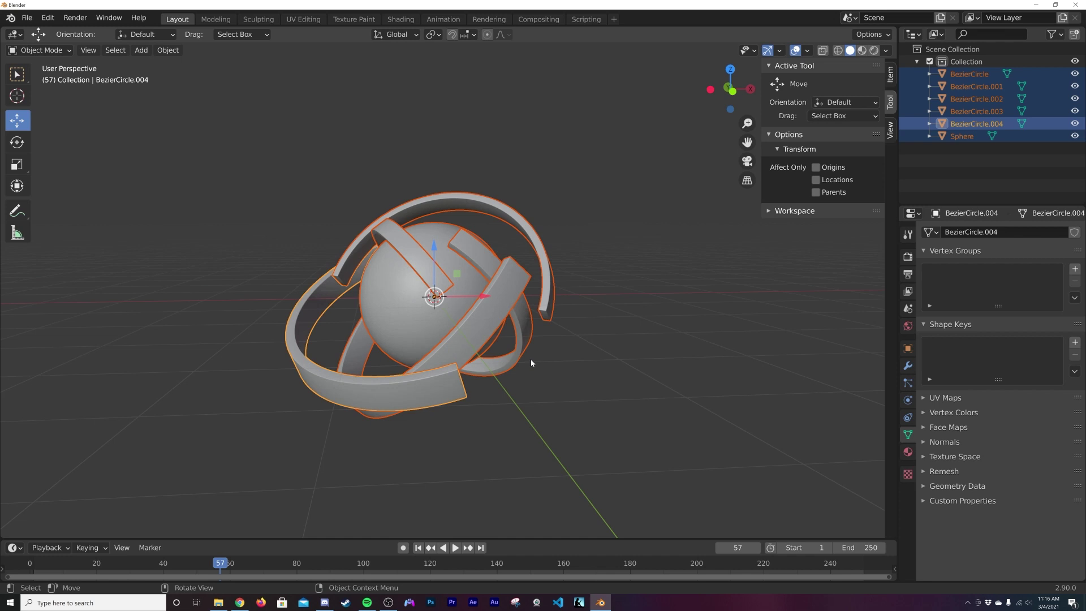
{"action": "key", "text": "ctrl+a"}
{"action": "left_click", "coordinate": [509, 376]}
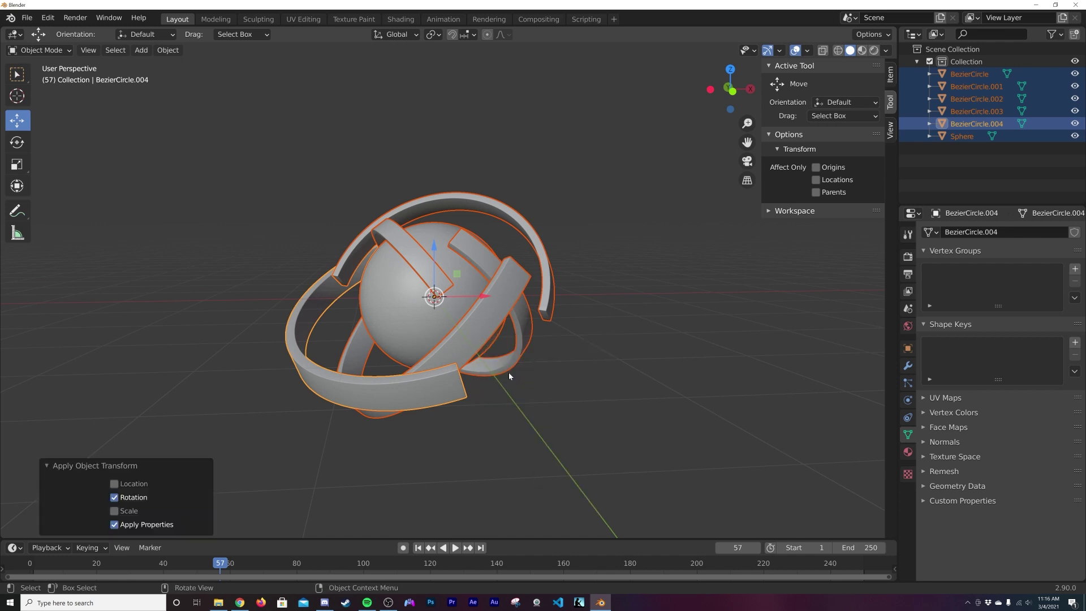
Step: Select only the third ring, arching over the sphere, and show its object transform values
{"action": "left_click", "coordinate": [600, 385]}
{"action": "left_click", "coordinate": [548, 283]}
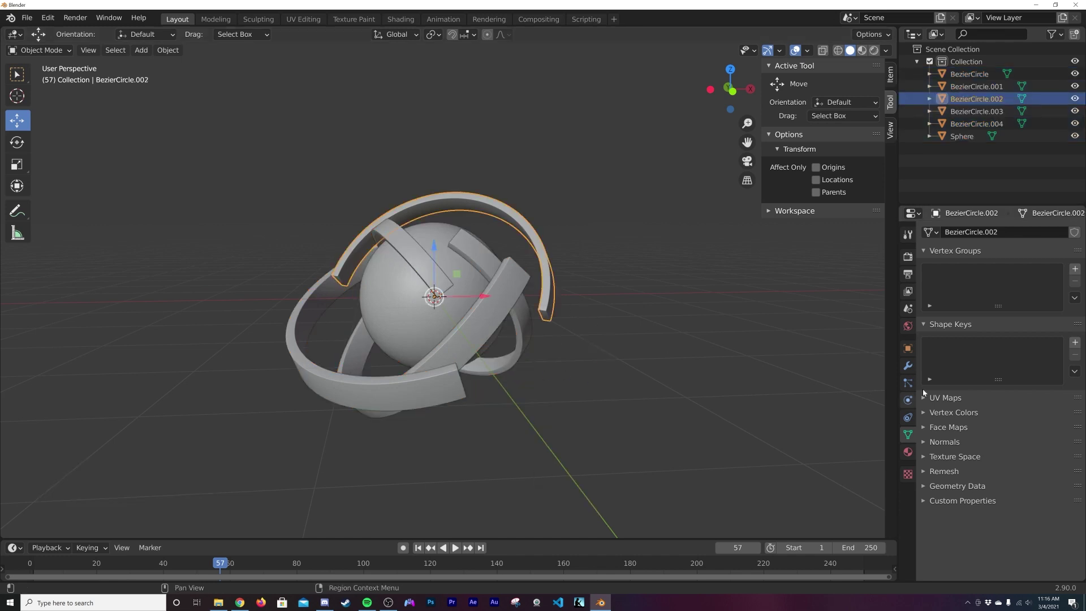
{"action": "left_click", "coordinate": [911, 349]}
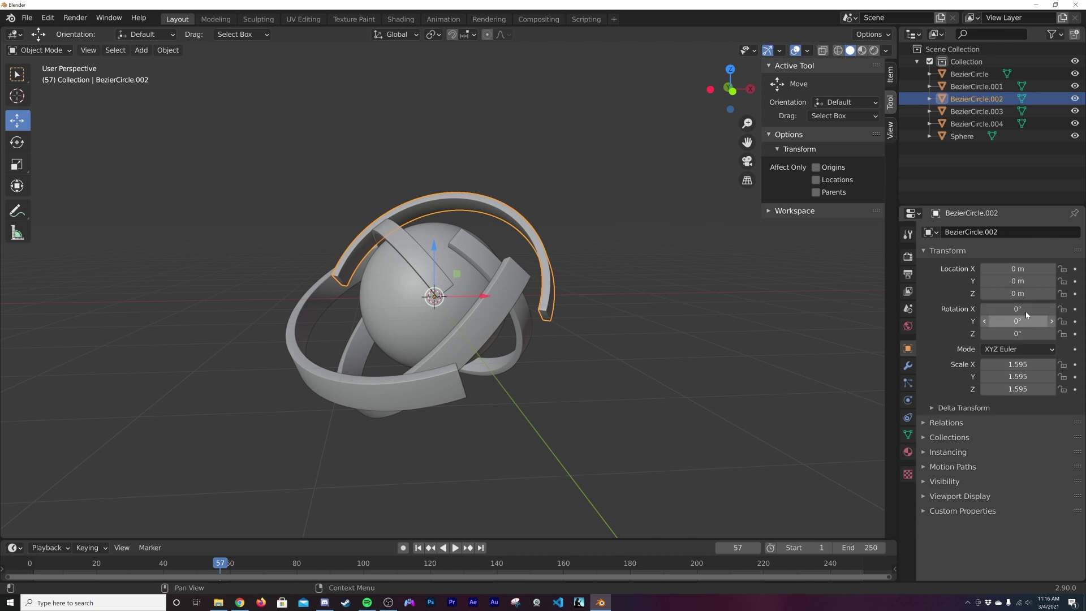
Step: Examine the nested rings from several angles and check the transform values of the innermost ring and the third ring
{"action": "left_click", "coordinate": [676, 379]}
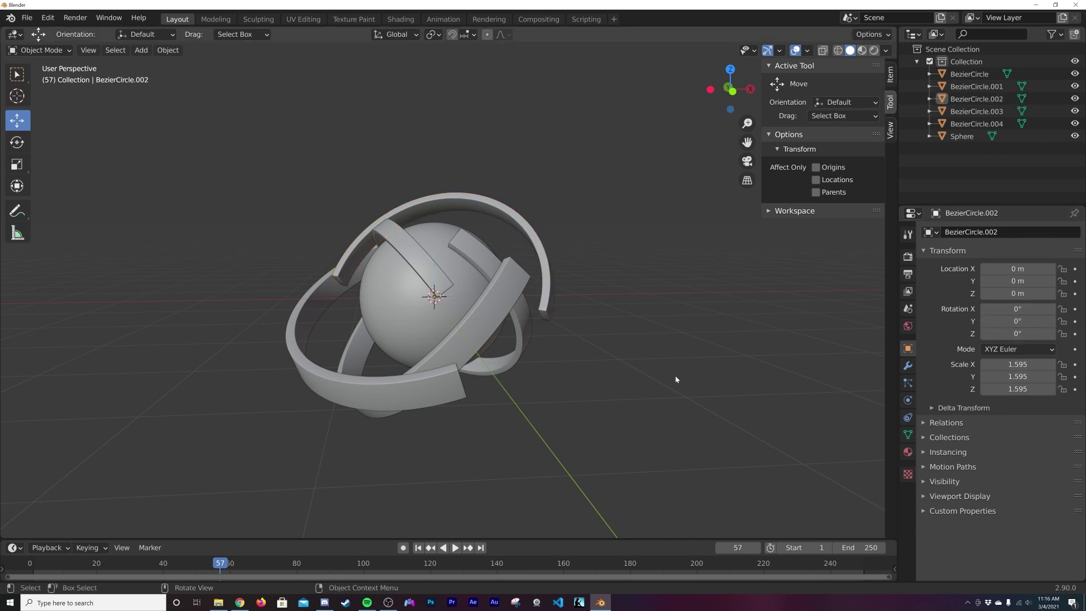
{"action": "scroll", "coordinate": [647, 296], "scroll_direction": "up", "scroll_amount": 4}
{"action": "middle_click_drag", "start_coordinate": [647, 295], "coordinate": [424, 340]}
{"action": "scroll", "coordinate": [577, 303], "scroll_direction": "down", "scroll_amount": 5}
{"action": "scroll", "coordinate": [560, 359], "scroll_direction": "up", "scroll_amount": 2}
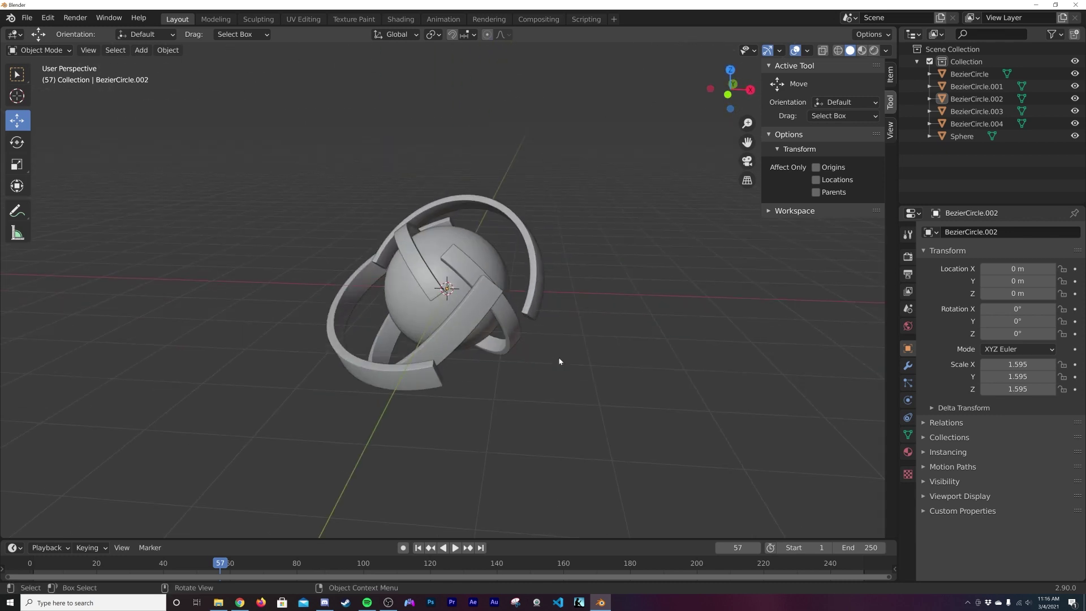
{"action": "scroll", "coordinate": [560, 361], "scroll_direction": "up", "scroll_amount": 2}
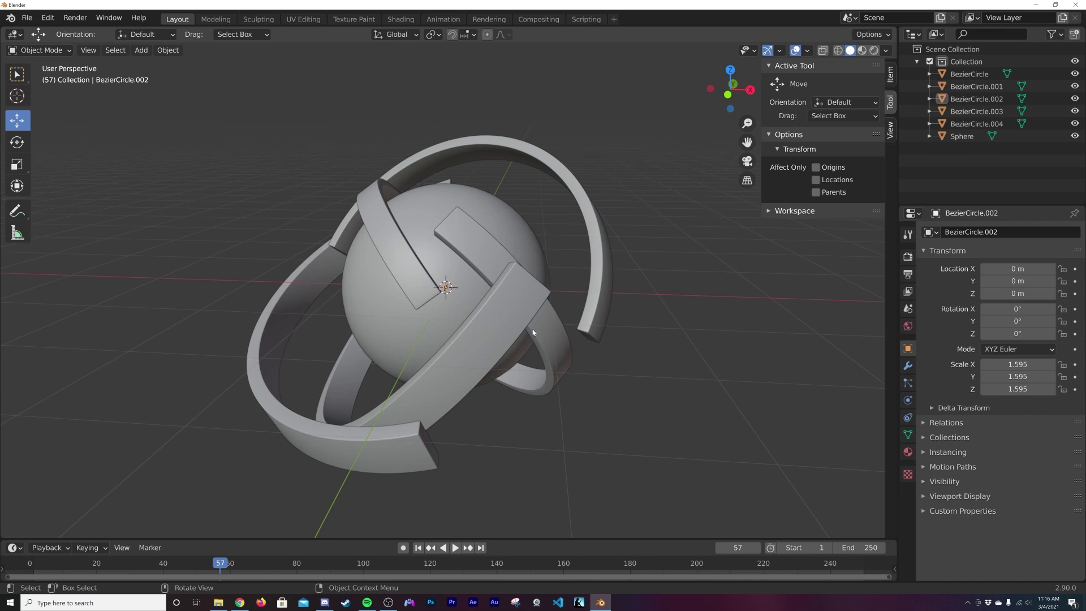
{"action": "left_click", "coordinate": [427, 274]}
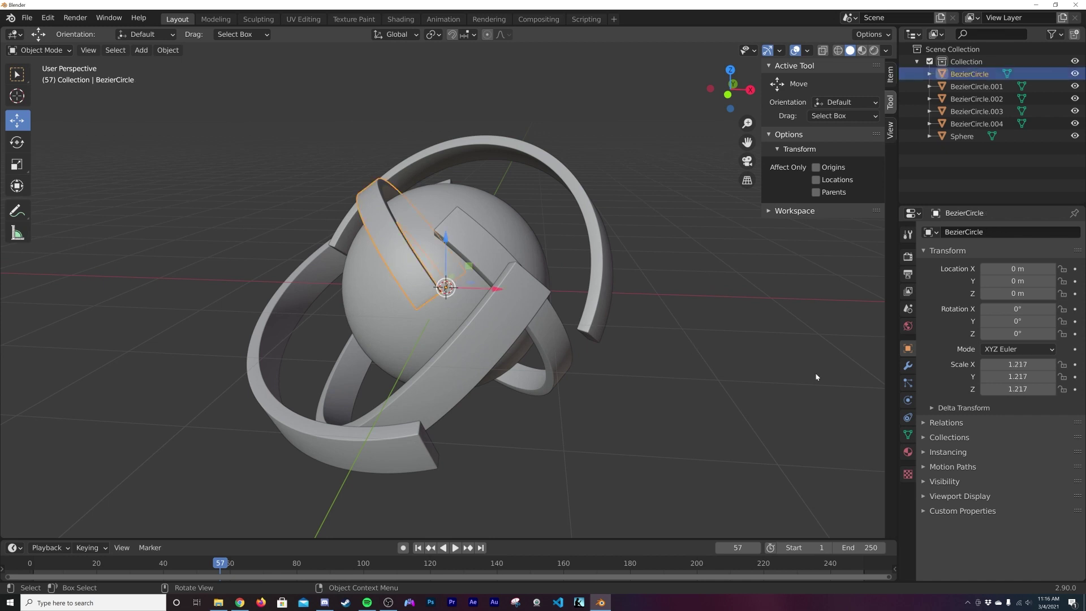
{"action": "left_click", "coordinate": [595, 305]}
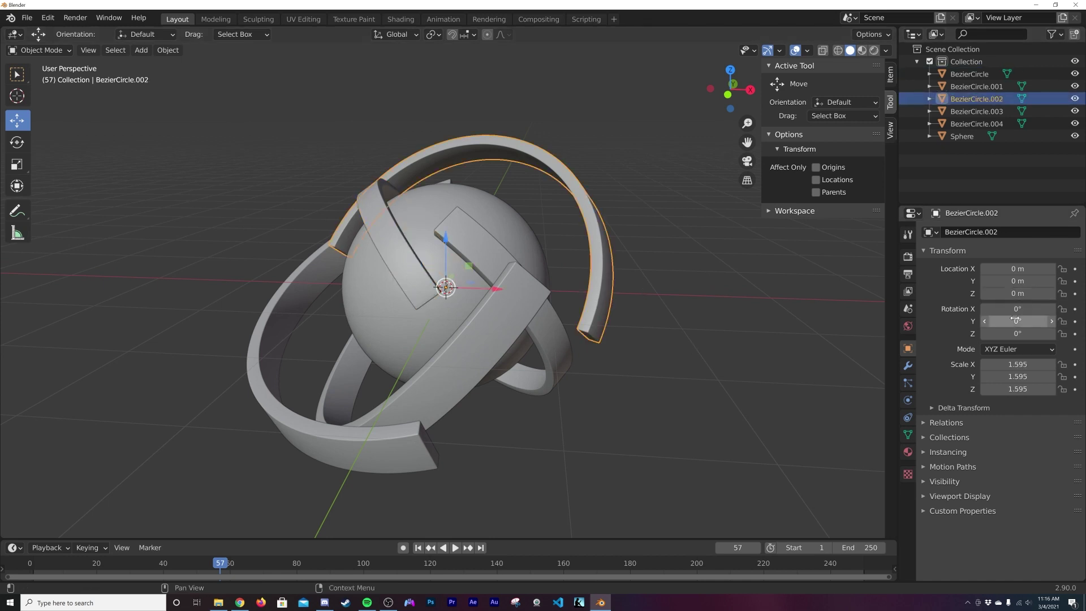
{"action": "left_click", "coordinate": [656, 339]}
{"action": "scroll", "coordinate": [659, 362], "scroll_direction": "down", "scroll_amount": 2}
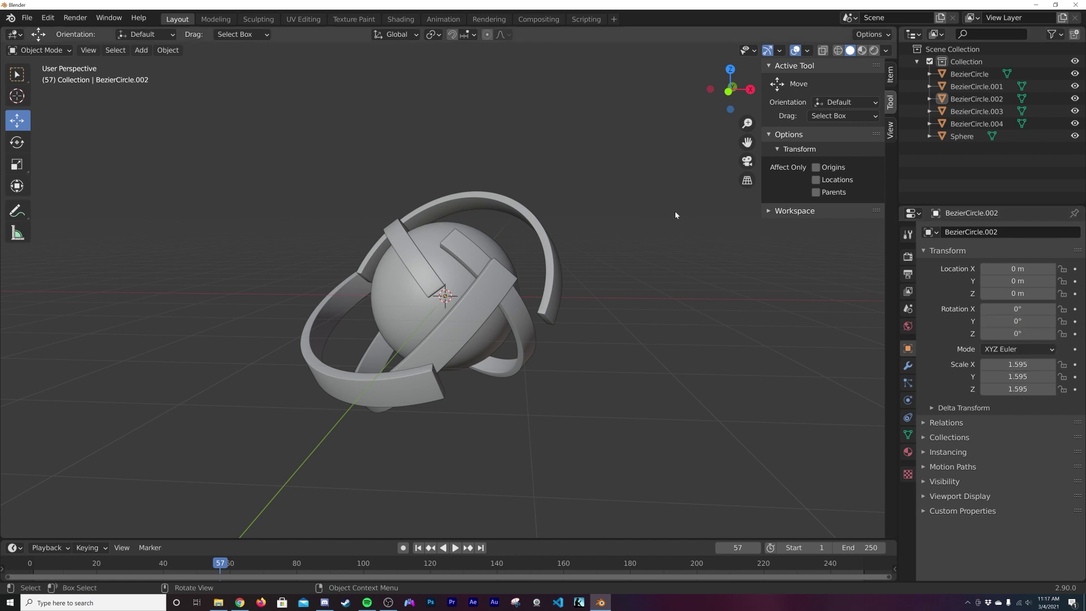
Step: Select the third ring, arching over the sphere, and move the playhead to the animation's first frame
{"action": "scroll", "coordinate": [690, 215], "scroll_direction": "up", "scroll_amount": 3}
{"action": "left_click", "coordinate": [590, 320]}
{"action": "left_click", "coordinate": [592, 269]}
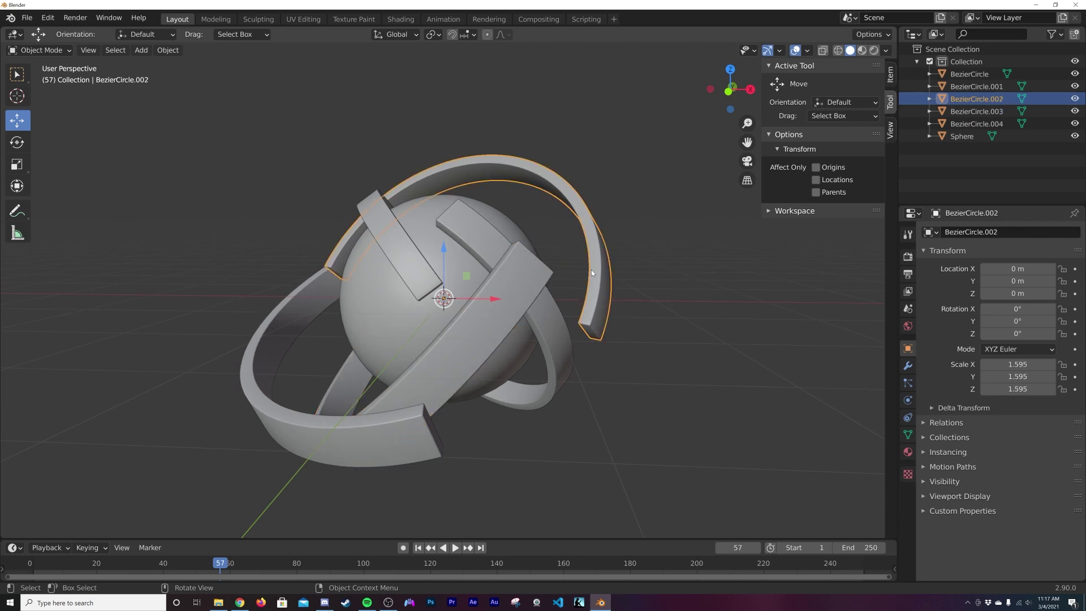
{"action": "left_click", "coordinate": [423, 548]}
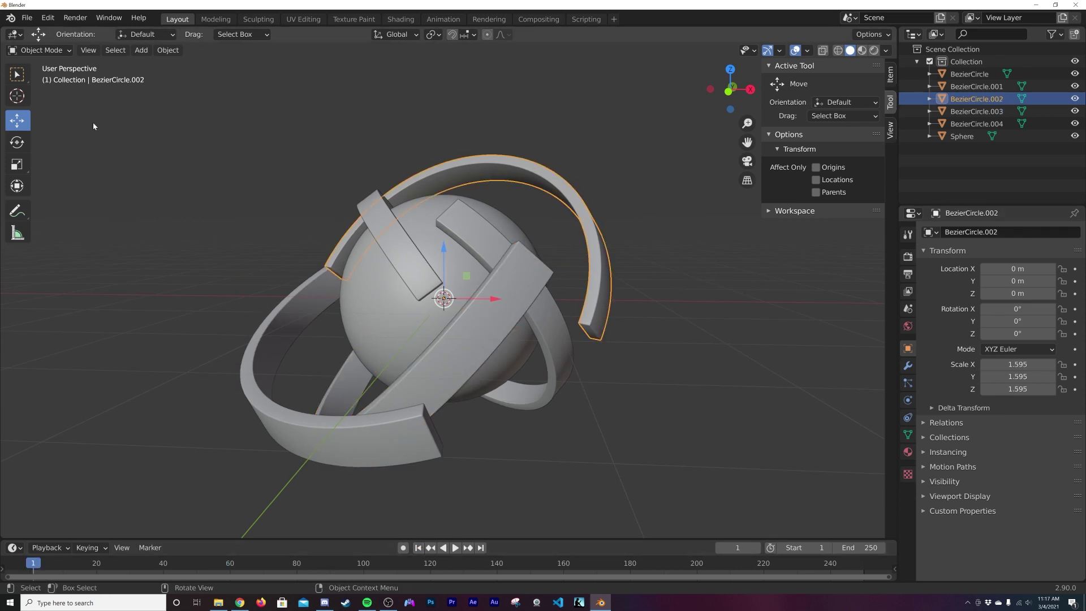
Step: Set the default keyframe interpolation to Linear in the animation preferences
{"action": "left_click", "coordinate": [47, 17]}
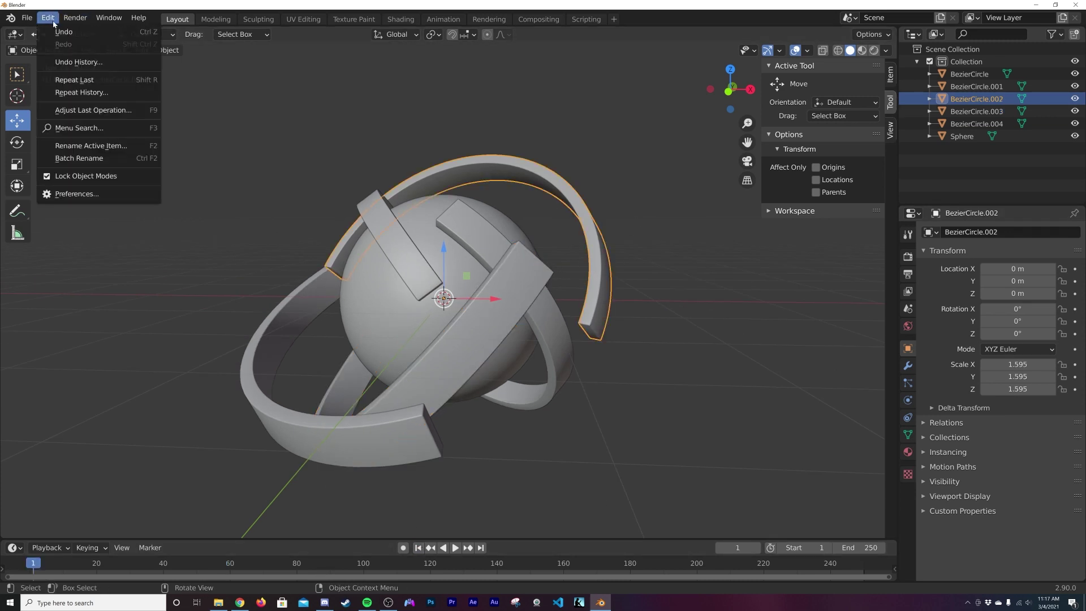
{"action": "left_click", "coordinate": [94, 193]}
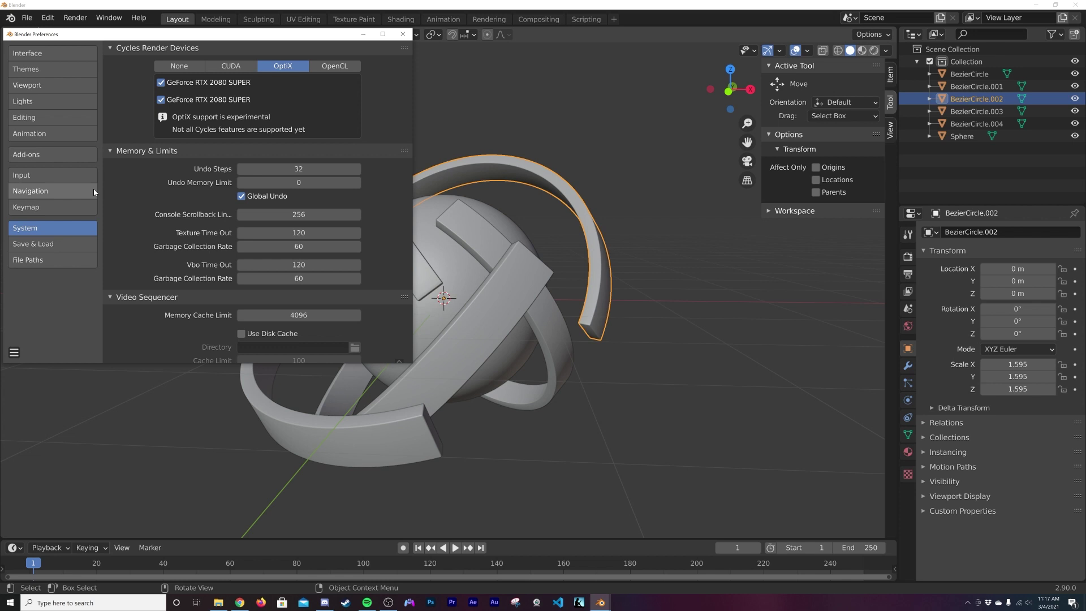
{"action": "left_click", "coordinate": [46, 138]}
{"action": "left_click", "coordinate": [244, 262]}
{"action": "left_click", "coordinate": [263, 263]}
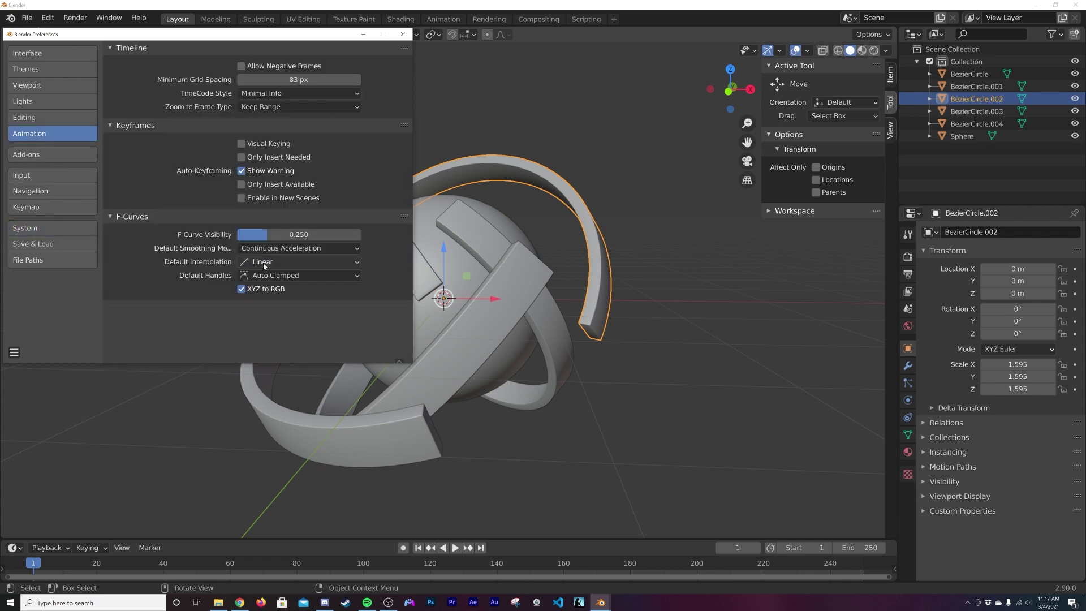
{"action": "left_click", "coordinate": [402, 35]}
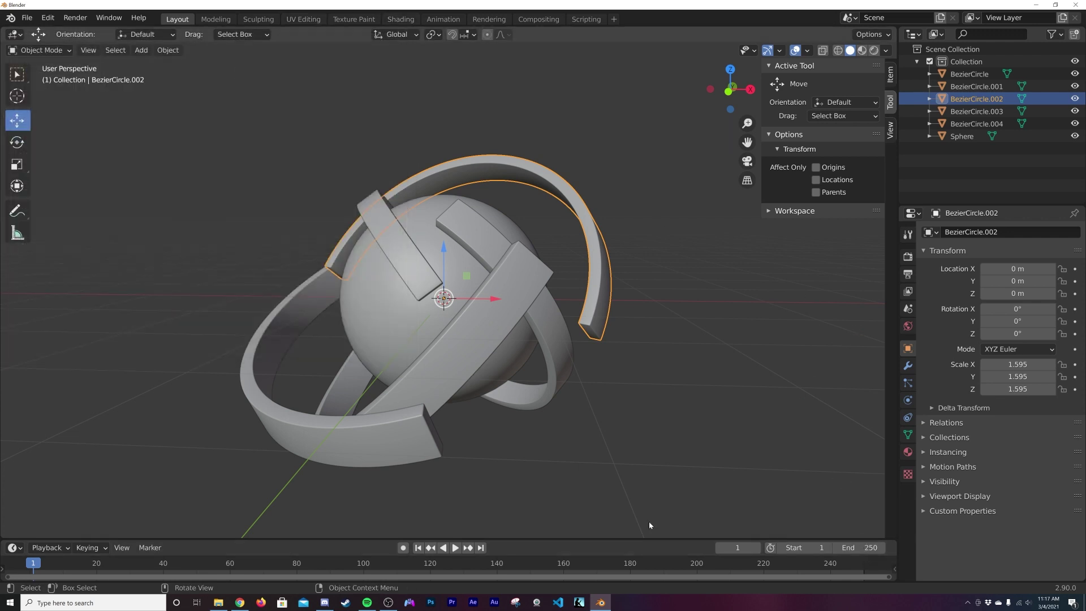
Step: Enlarge the timeline area and keyframe the third ring's X and Y rotation at 0° on frame 0
{"action": "left_click_drag", "start_coordinate": [645, 538], "coordinate": [661, 496]}
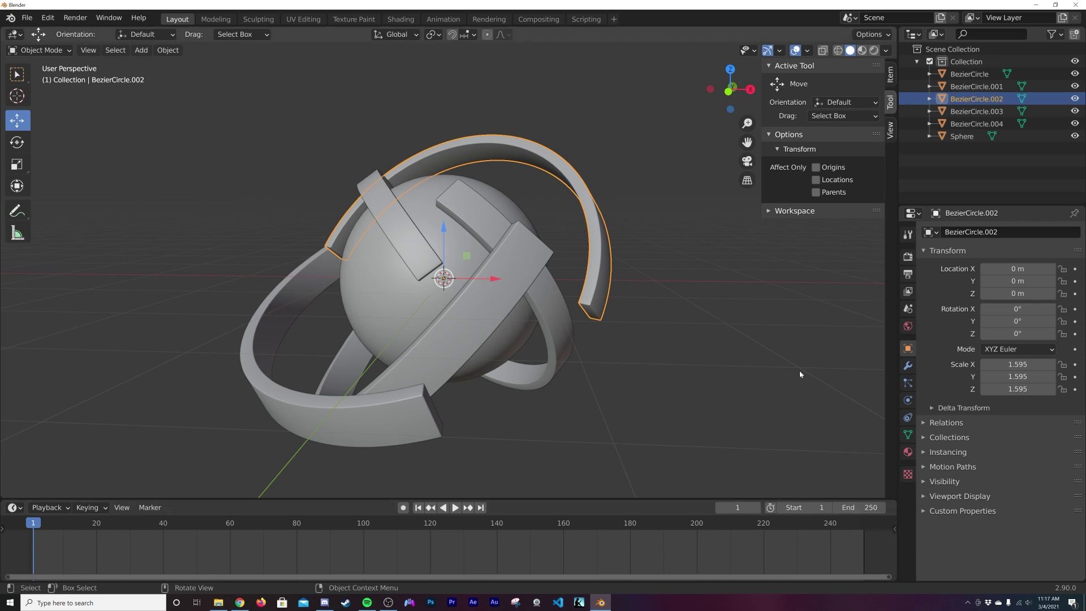
{"action": "key", "text": "Left"}
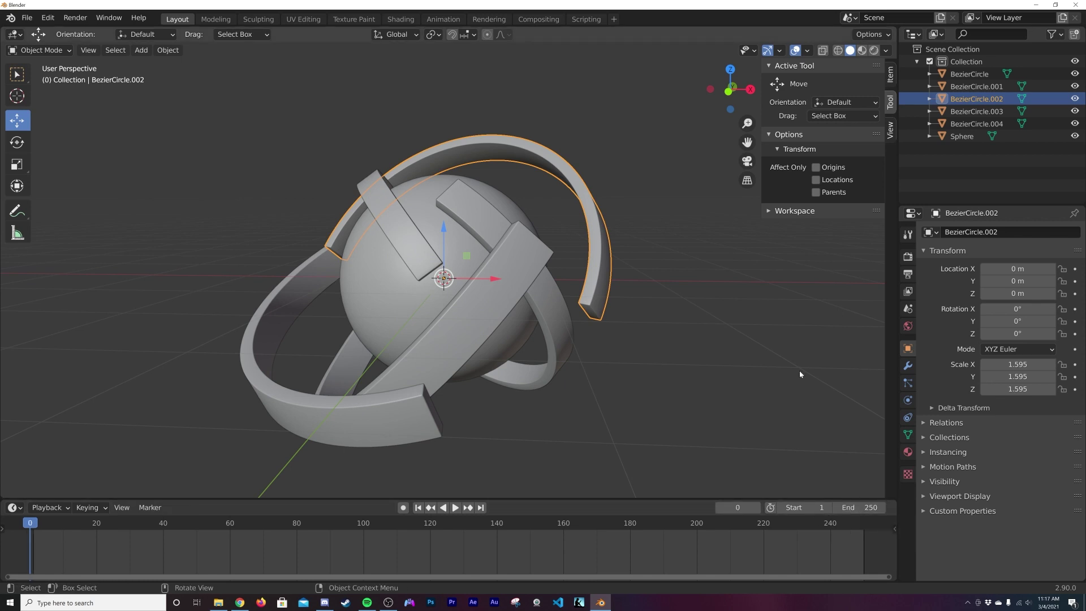
{"action": "left_click", "coordinate": [1076, 310]}
{"action": "left_click", "coordinate": [1076, 321]}
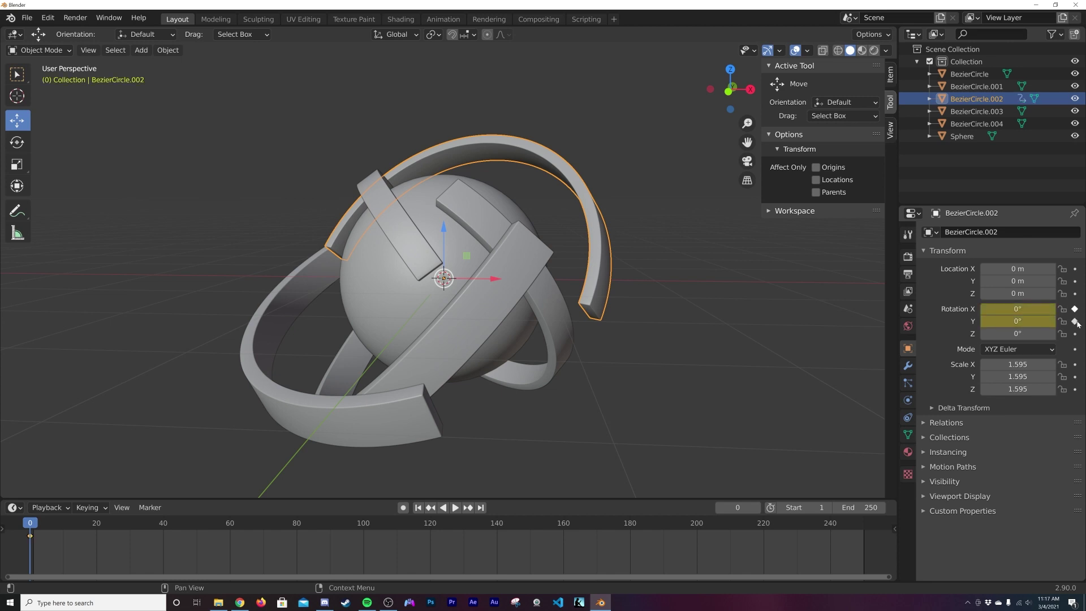
Step: Keyframe the third ring's X and Y rotation at 360° on frame 250 and preview the animation
{"action": "left_click", "coordinate": [481, 508]}
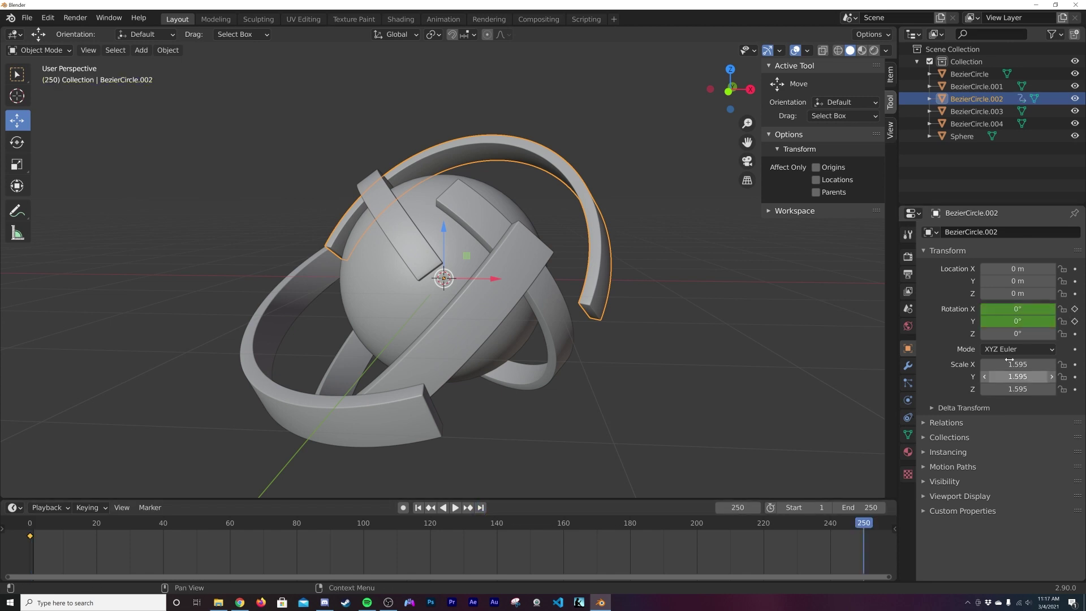
{"action": "left_click", "coordinate": [1018, 308]}
{"action": "type", "text": "360"}
{"action": "key", "text": "Return"}
{"action": "left_click", "coordinate": [1017, 321]}
{"action": "type", "text": "360"}
{"action": "key", "text": "Return"}
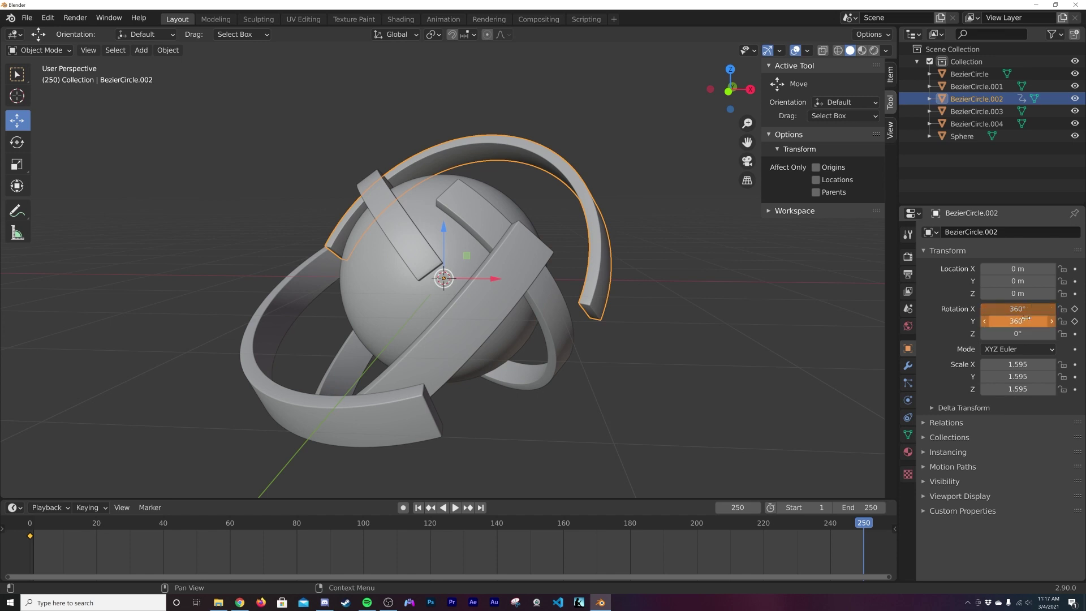
{"action": "left_click", "coordinate": [1075, 309]}
{"action": "key", "text": "space"}
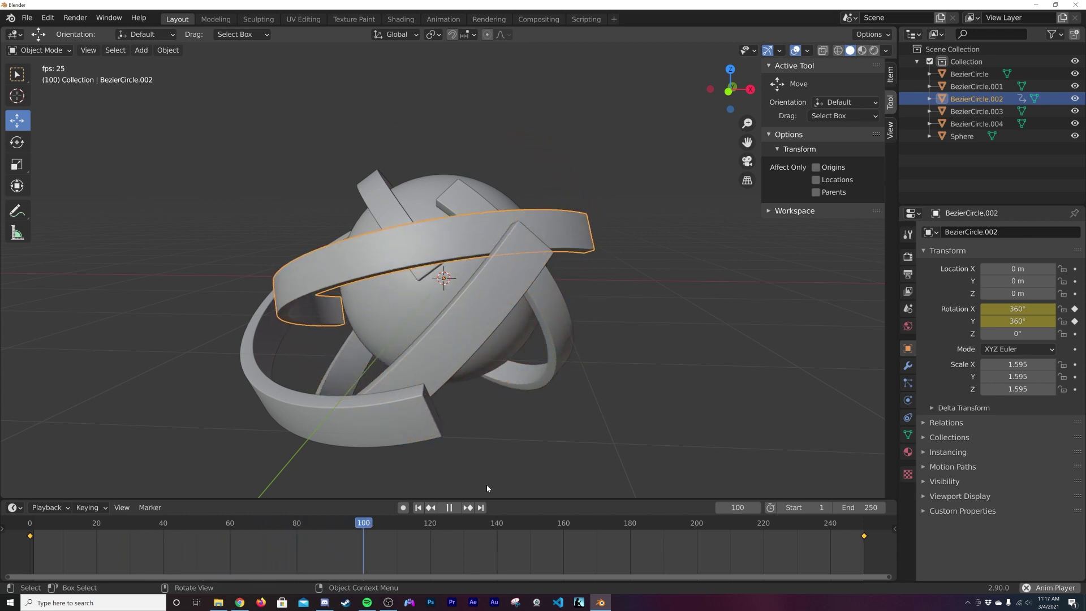
{"action": "left_click", "coordinate": [449, 507]}
Step: Select the fourth ring, crossing the sphere diagonally, and keyframe its Y and Z rotation at 0° on frame 0
{"action": "left_click", "coordinate": [418, 507]}
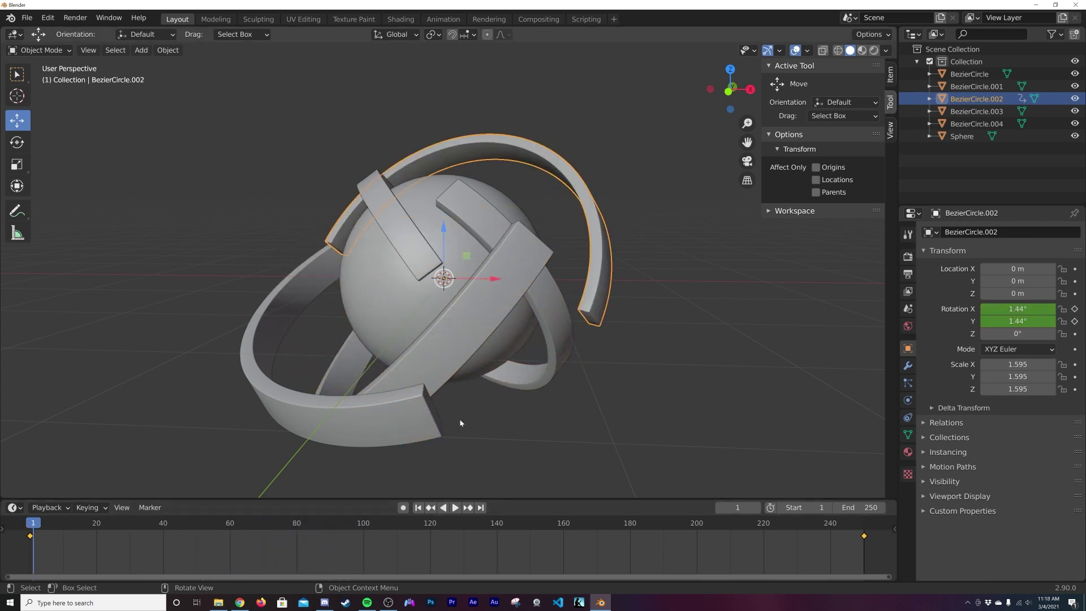
{"action": "left_click", "coordinate": [481, 317]}
{"action": "key", "text": "Left"}
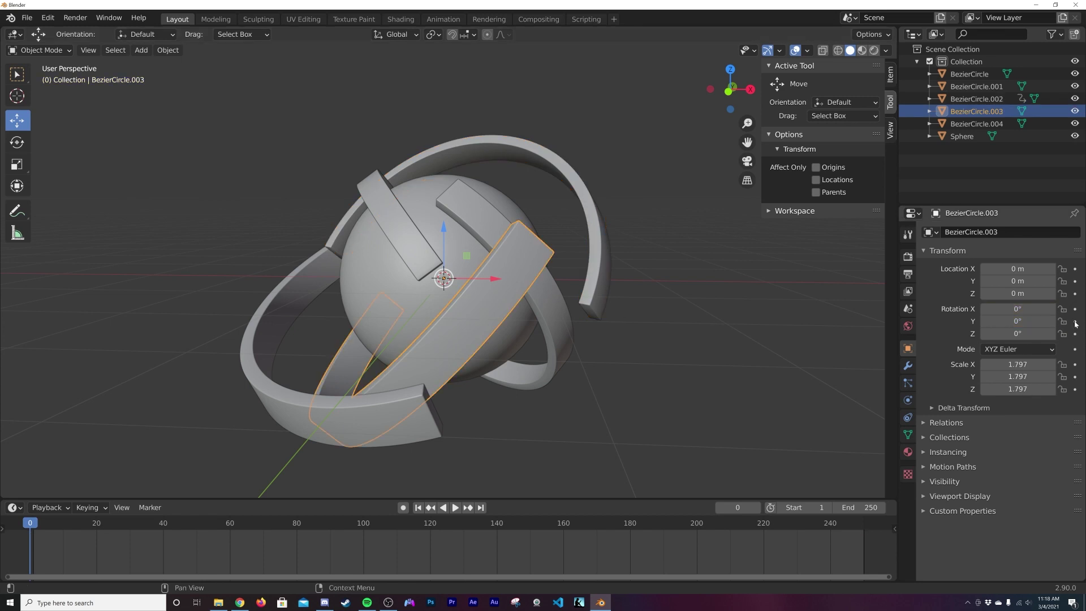
{"action": "left_click", "coordinate": [1075, 321]}
{"action": "left_click", "coordinate": [1074, 333]}
Step: Keyframe the fourth ring's rotation on frame 250 at 360° for Y and -720° for Z, and preview the animation
{"action": "left_click", "coordinate": [480, 507]}
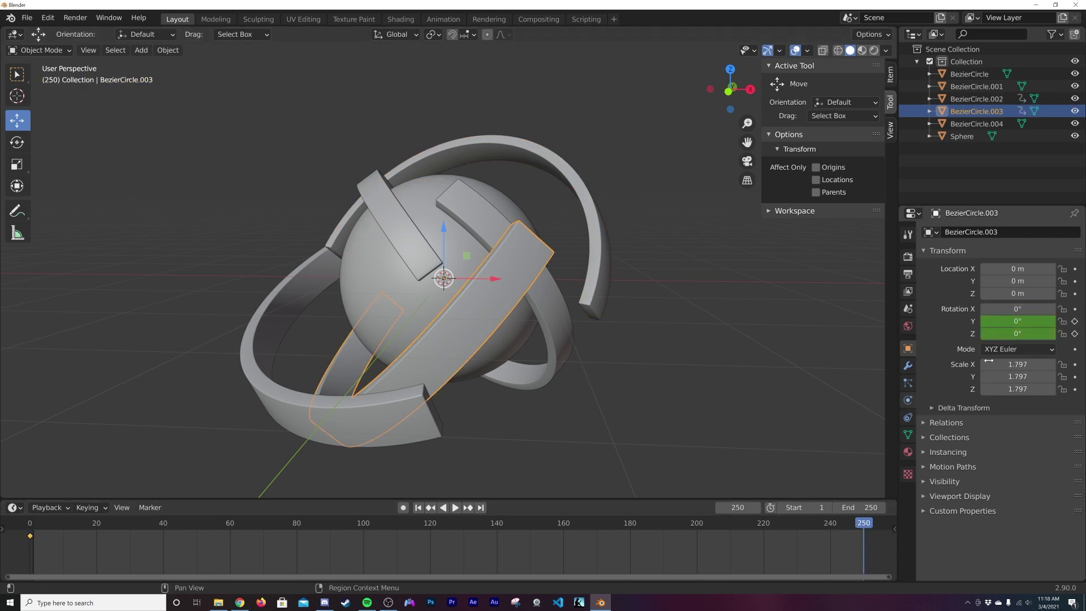
{"action": "double_click", "coordinate": [1017, 334]}
{"action": "type", "text": "-720"}
{"action": "key", "text": "Return"}
{"action": "double_click", "coordinate": [1017, 320]}
{"action": "type", "text": "360"}
{"action": "key", "text": "Return"}
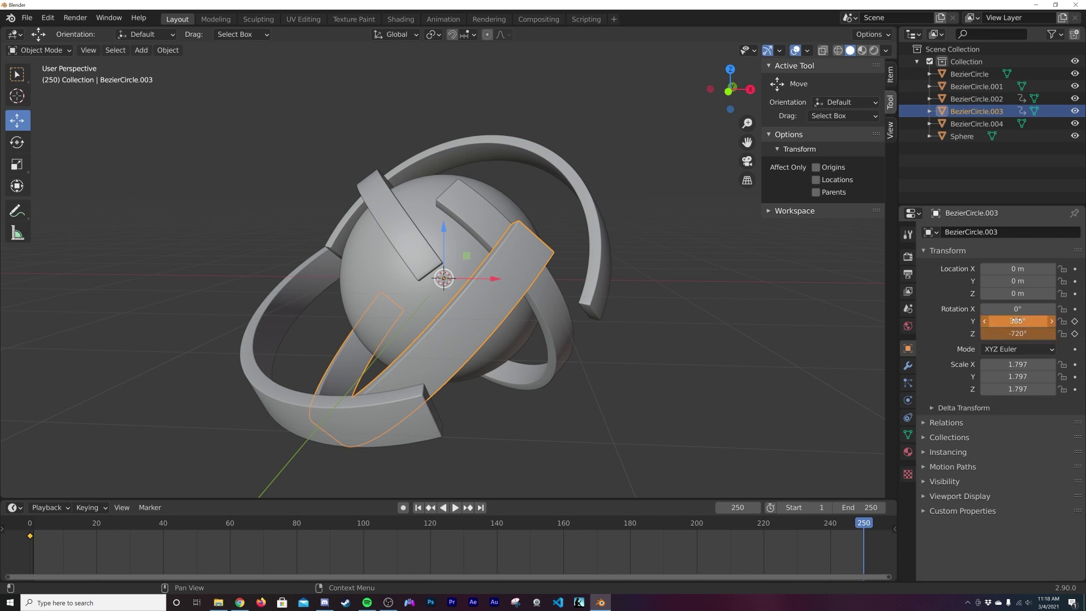
{"action": "key", "text": "i"}
{"action": "key", "text": "space"}
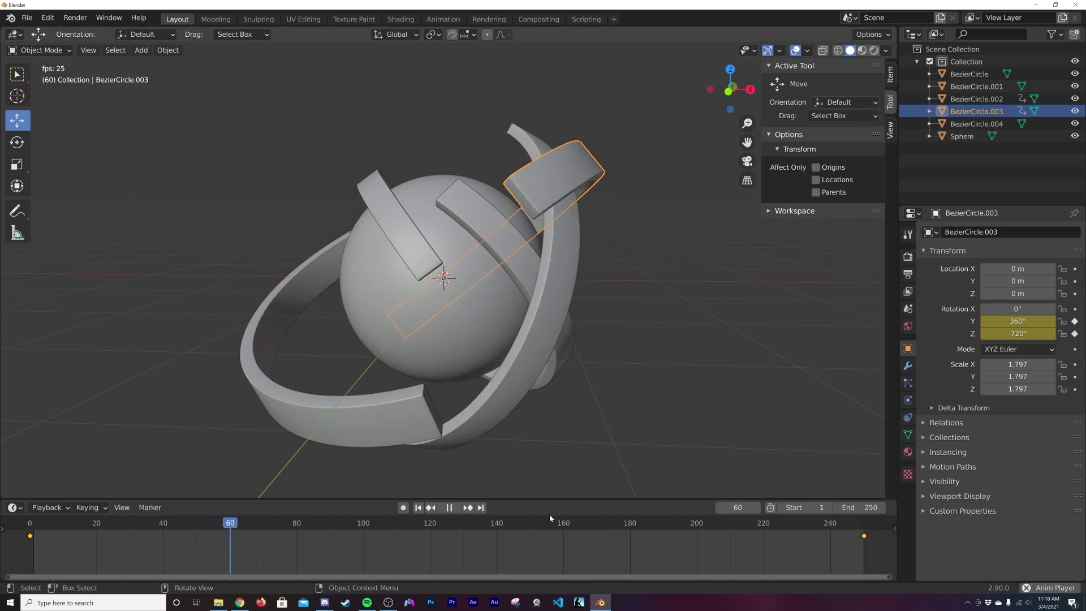
{"action": "key", "text": "space"}
Step: Select the innermost ring and keyframe its X and Z rotation at 0° on frame 0
{"action": "left_click", "coordinate": [418, 508]}
{"action": "left_click", "coordinate": [428, 507]}
{"action": "middle_click_drag", "start_coordinate": [488, 392], "coordinate": [383, 227]}
{"action": "left_click", "coordinate": [413, 242]}
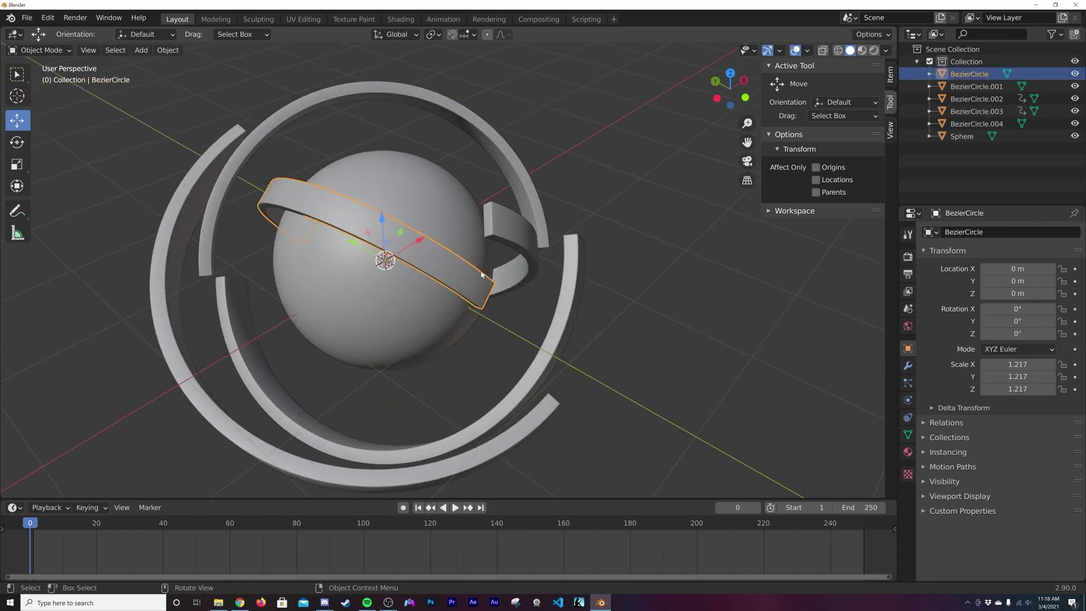
{"action": "key", "text": "Right"}
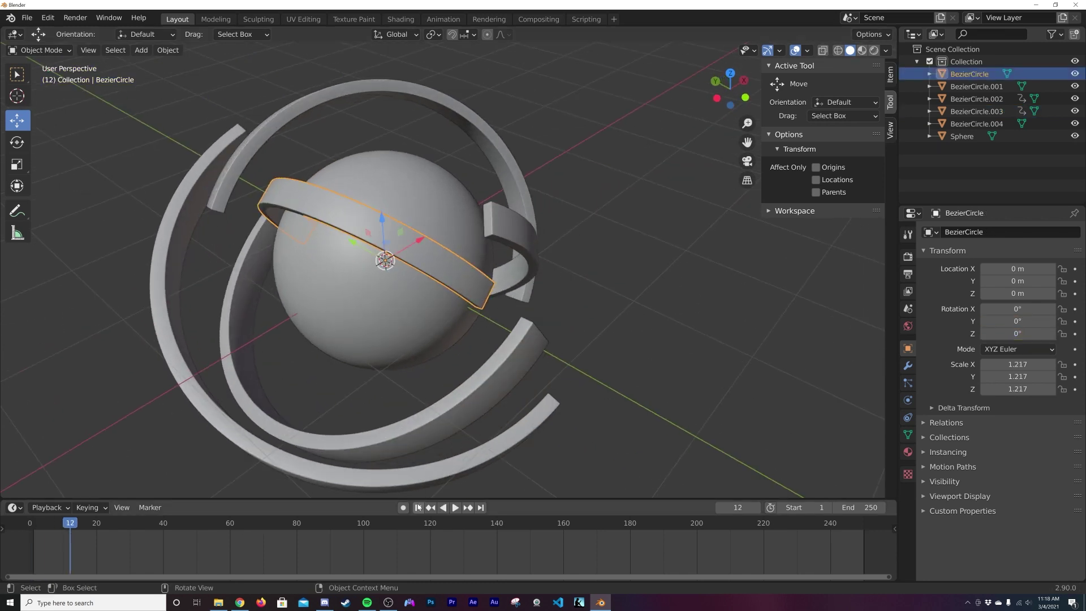
{"action": "middle_click_drag", "start_coordinate": [538, 440], "coordinate": [633, 365]}
{"action": "key", "text": "Left"}
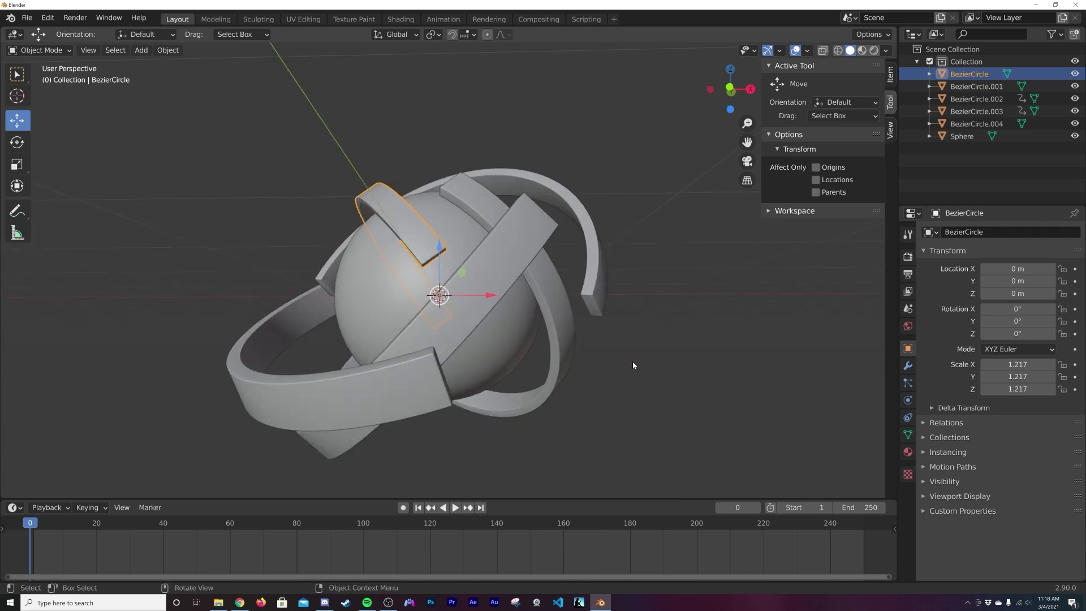
{"action": "left_click", "coordinate": [1074, 310]}
{"action": "left_click", "coordinate": [1074, 334]}
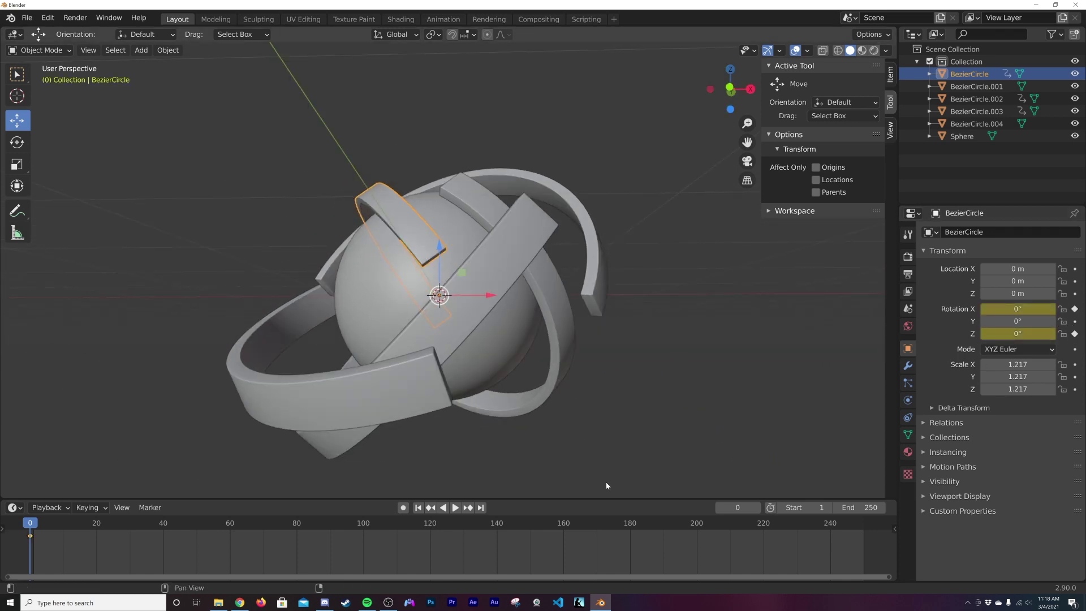
Step: Keyframe the innermost ring's rotation on frame 250 at 1080° for X and 720° for Z, and preview the animation
{"action": "left_click", "coordinate": [481, 507]}
{"action": "left_click", "coordinate": [991, 309]}
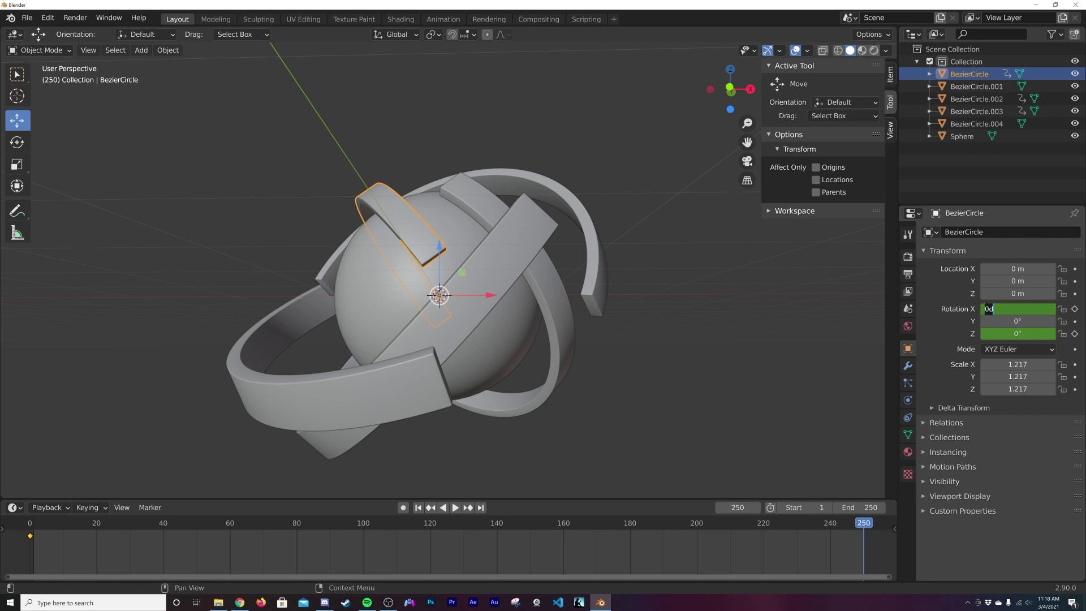
{"action": "type", "text": "1080"}
{"action": "key", "text": "Return"}
{"action": "left_click", "coordinate": [1012, 334]}
{"action": "type", "text": "72"}
{"action": "key", "text": "Return"}
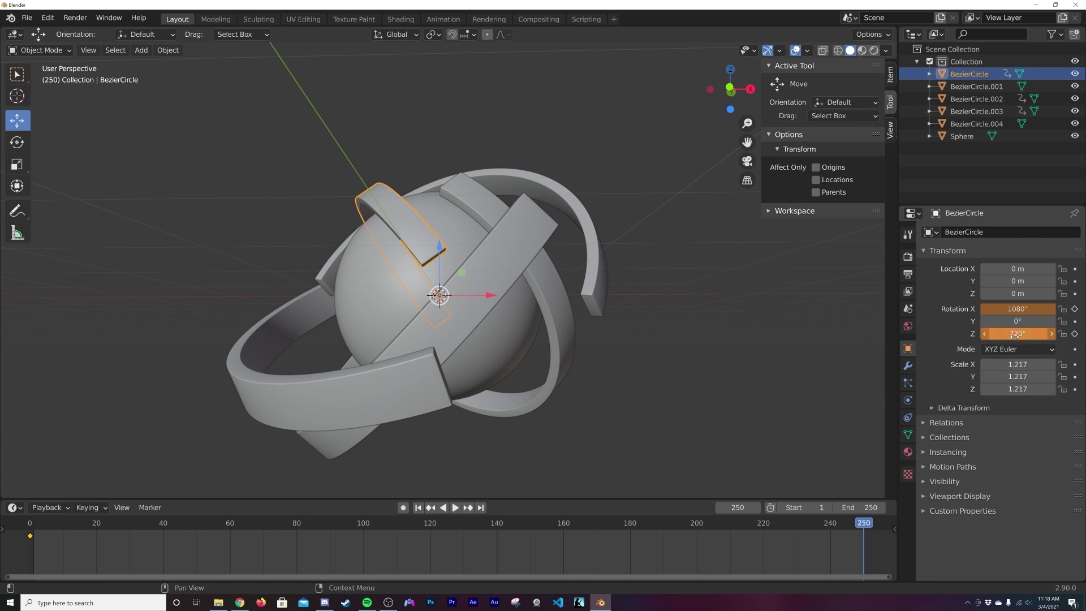
{"action": "left_click", "coordinate": [1075, 309]}
{"action": "left_click", "coordinate": [1075, 333]}
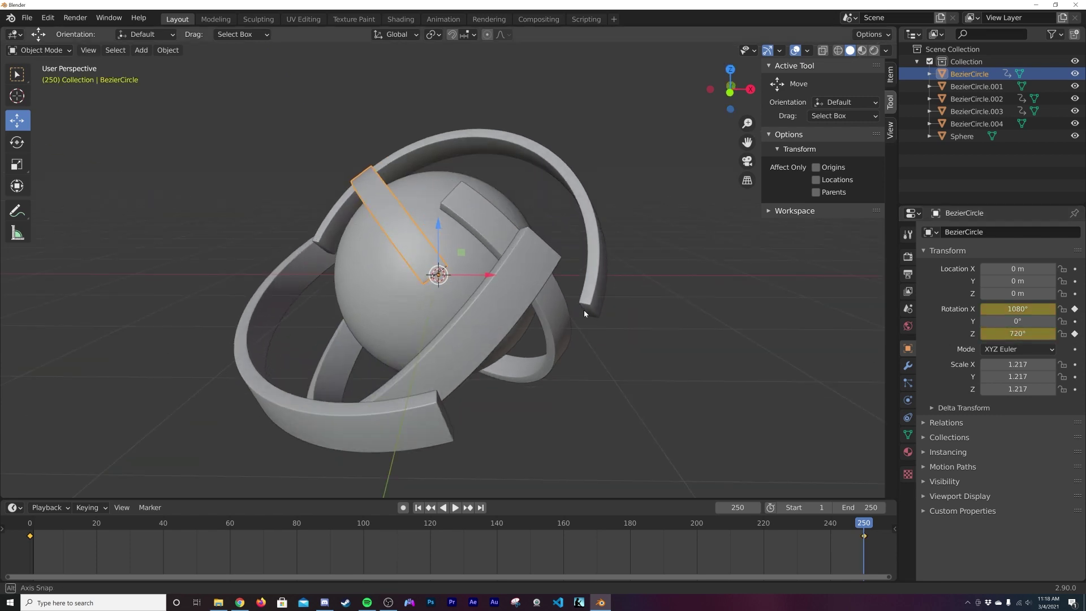
{"action": "key", "text": "space"}
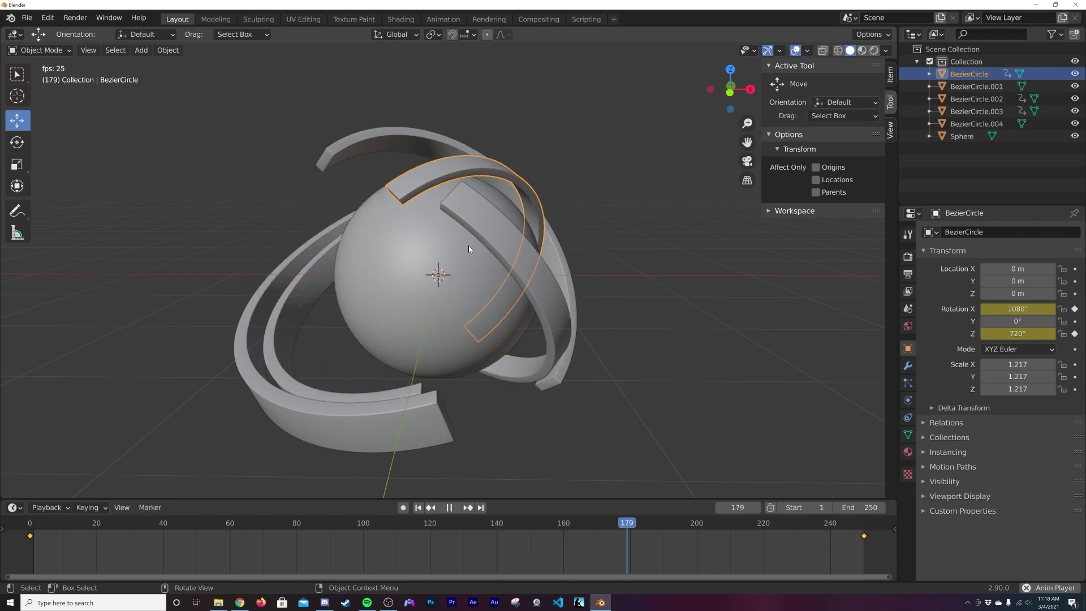
{"action": "left_click", "coordinate": [449, 507]}
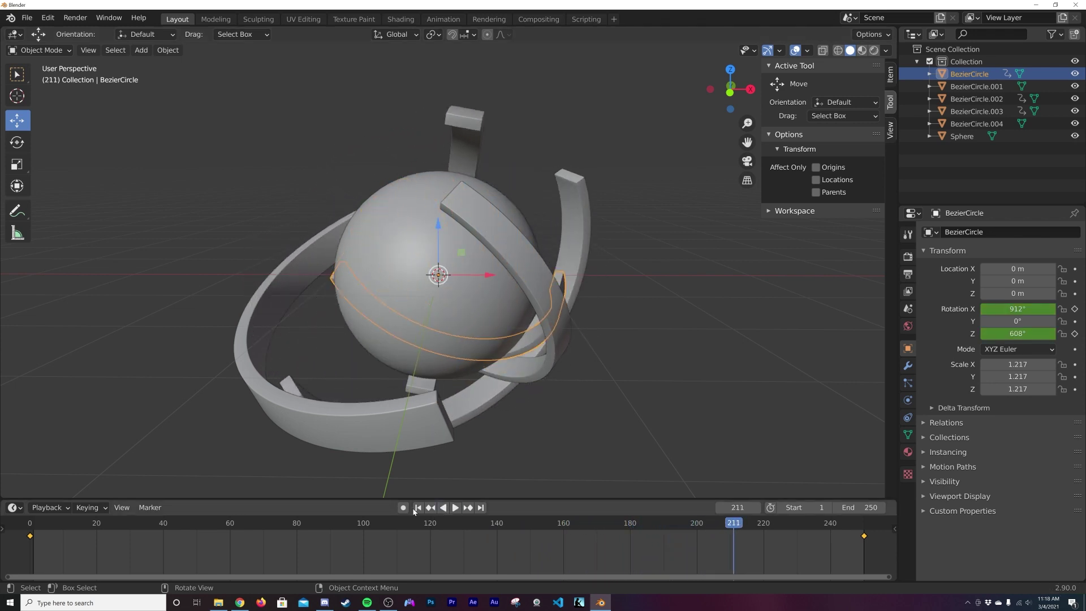
Step: Select the outermost ring and keyframe its Y and Z rotation at 0° on frame 0
{"action": "left_click", "coordinate": [431, 507]}
{"action": "middle_click_drag", "start_coordinate": [481, 354], "coordinate": [447, 396]}
{"action": "left_click", "coordinate": [426, 429]}
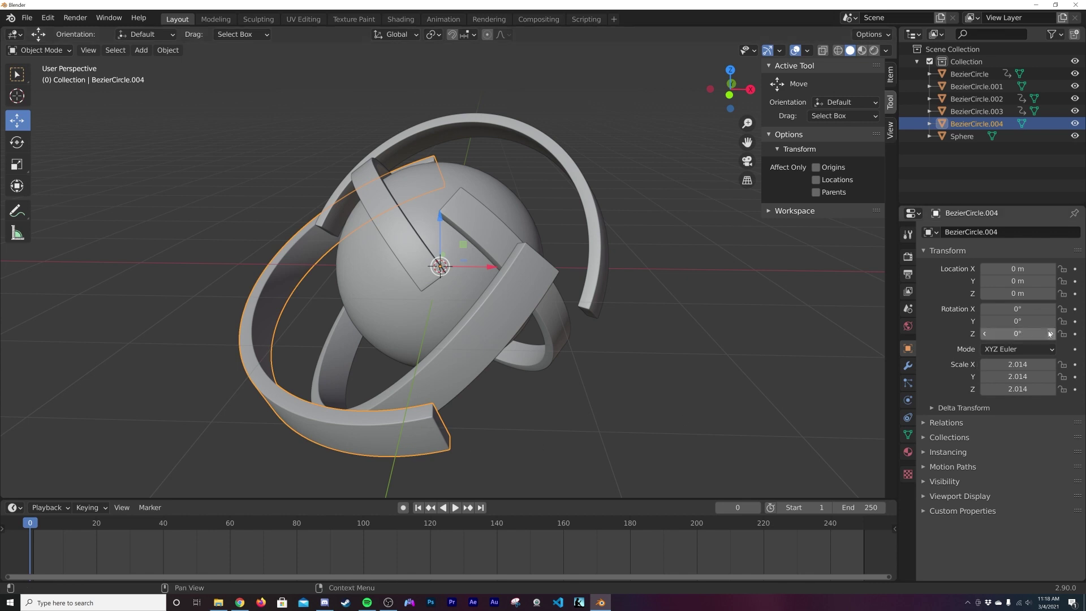
{"action": "left_click", "coordinate": [1075, 321]}
{"action": "left_click", "coordinate": [1075, 333]}
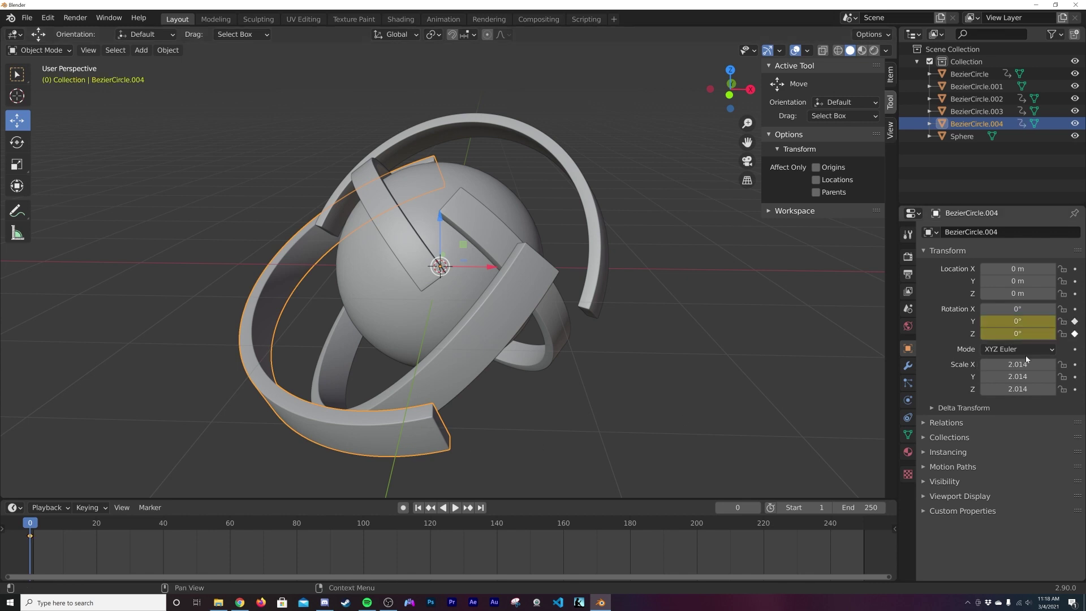
Step: Keyframe the outermost ring's rotation on frame 250 at -360° for Y and -720° for Z, and preview the animation
{"action": "left_click", "coordinate": [480, 508]}
{"action": "left_click", "coordinate": [1017, 321]}
{"action": "type", "text": "-360"}
{"action": "key", "text": "Tab"}
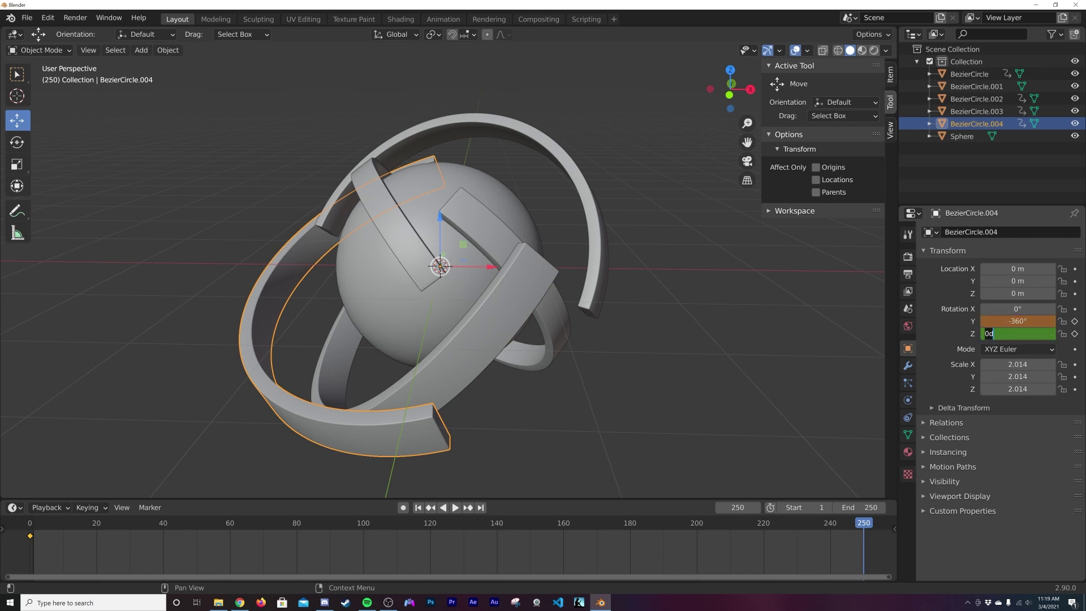
{"action": "type", "text": "-720"}
{"action": "key", "text": "Return"}
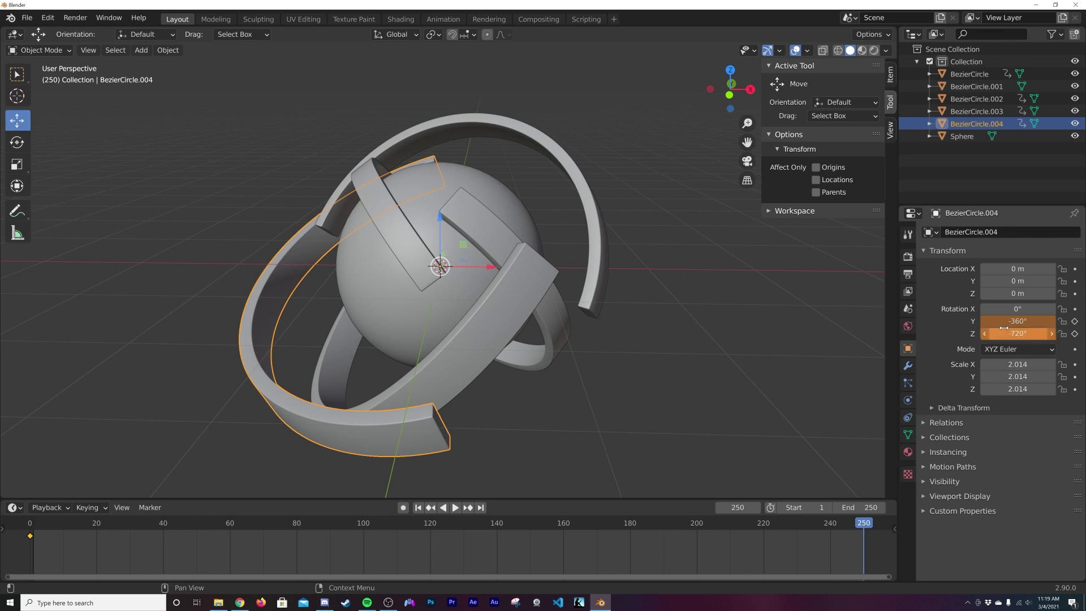
{"action": "left_click", "coordinate": [1074, 322]}
{"action": "left_click", "coordinate": [1074, 333]}
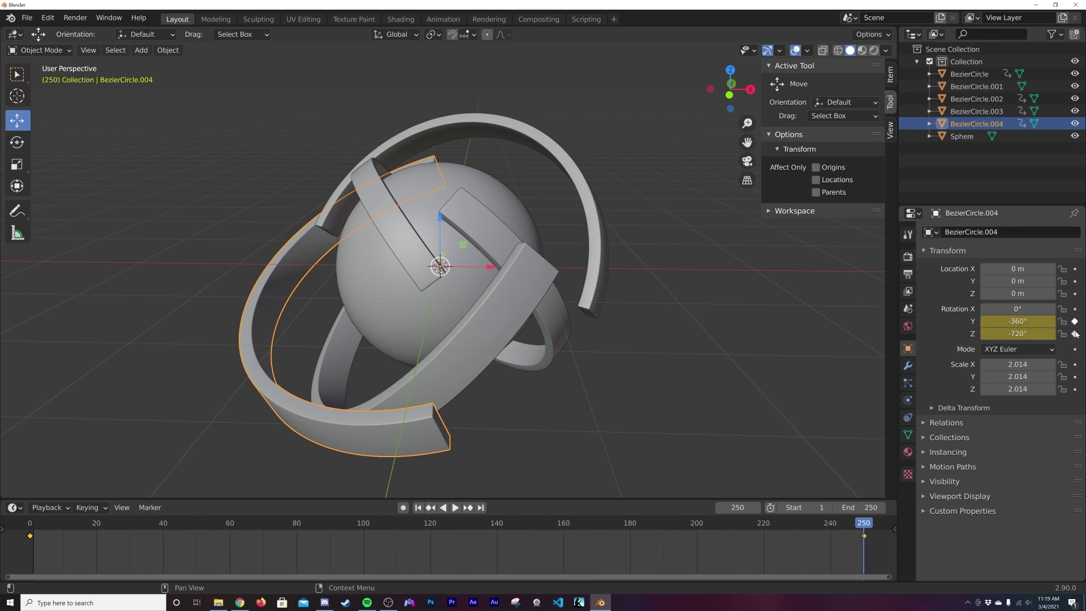
{"action": "key", "text": "space"}
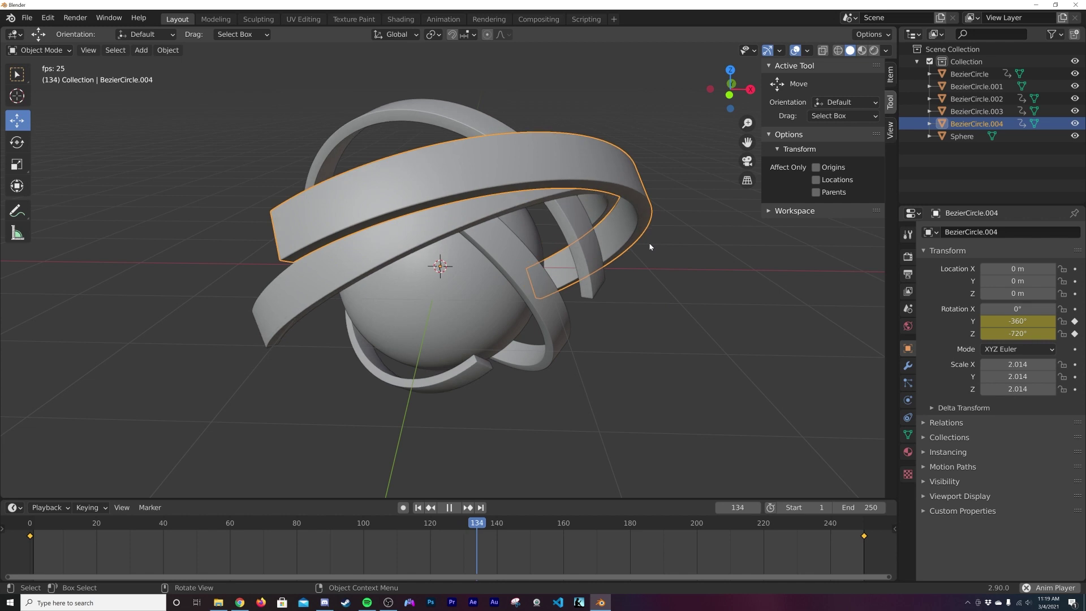
{"action": "key", "text": "space"}
Step: Select the remaining unanimated ring, BezierCircle.001, and keyframe its X and Z rotation at 0° on frame 0
{"action": "left_click", "coordinate": [558, 303]}
{"action": "left_click", "coordinate": [558, 339]}
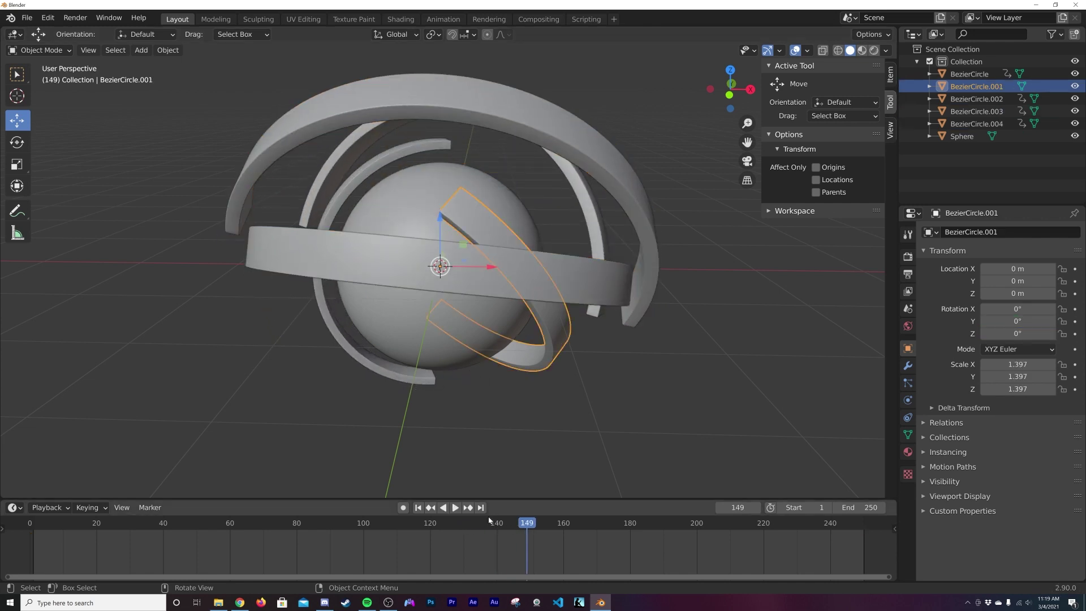
{"action": "left_click", "coordinate": [418, 507]}
{"action": "key", "text": "Left"}
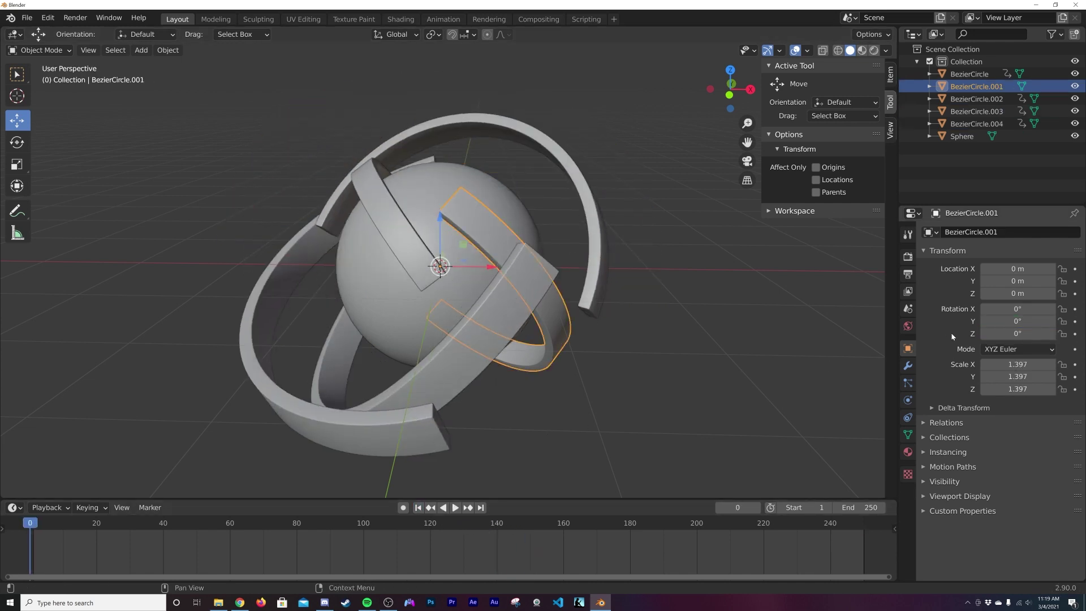
{"action": "left_click", "coordinate": [1075, 309]}
{"action": "left_click", "coordinate": [1075, 333]}
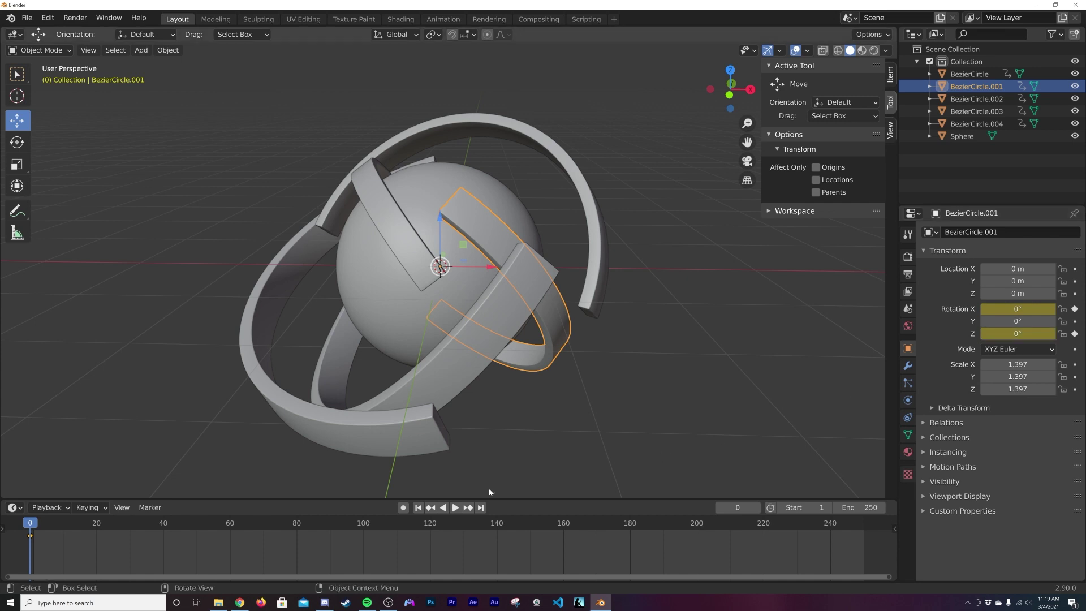
Step: Keyframe the BezierCircle.001 ring's rotation on frame 250 at 360° for both X and Z
{"action": "left_click", "coordinate": [480, 507]}
{"action": "double_click", "coordinate": [1017, 308]}
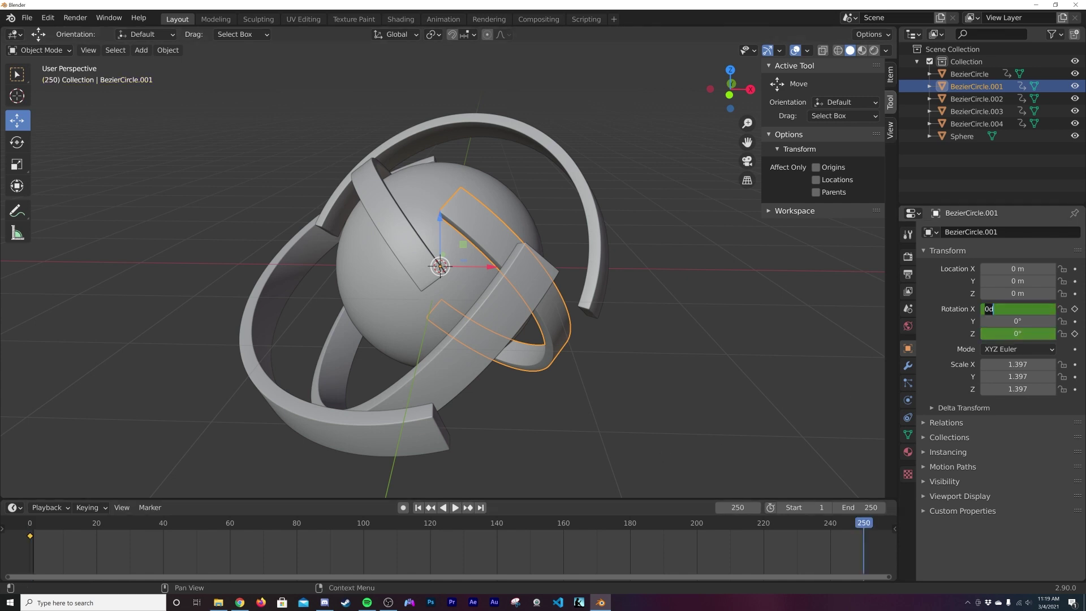
{"action": "type", "text": "360"}
{"action": "key", "text": "Return"}
{"action": "double_click", "coordinate": [1017, 333]}
{"action": "type", "text": "360"}
{"action": "key", "text": "Return"}
{"action": "left_click", "coordinate": [1075, 309]}
{"action": "left_click", "coordinate": [1075, 334]}
Step: Deselect everything and preview the combined animation of all five rings from another angle
{"action": "key", "text": "space"}
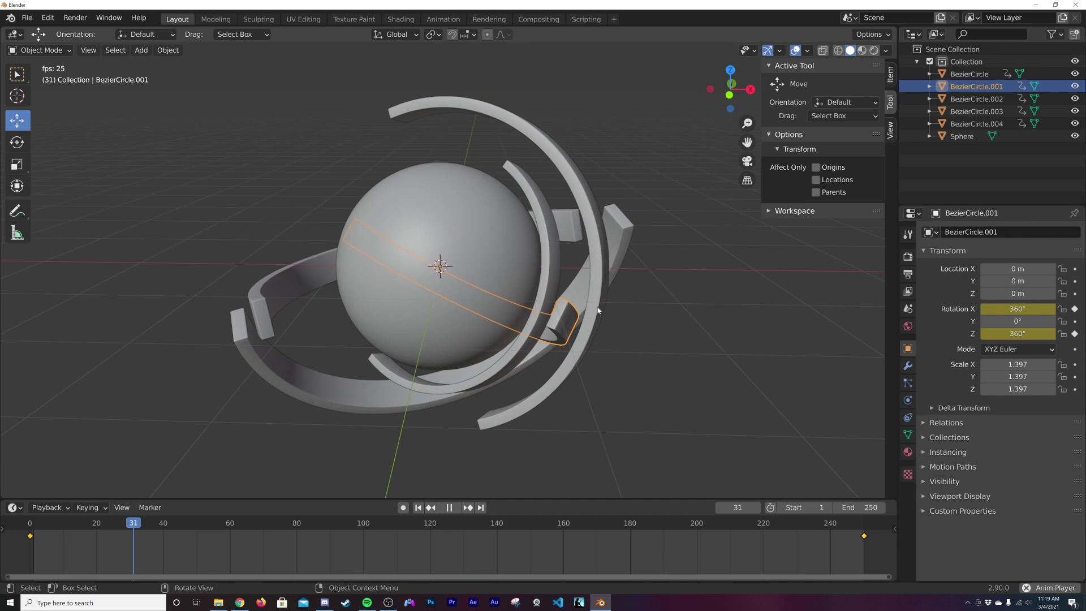
{"action": "left_click", "coordinate": [636, 305]}
{"action": "left_click", "coordinate": [660, 299]}
{"action": "middle_click_drag", "start_coordinate": [660, 298], "coordinate": [599, 315]}
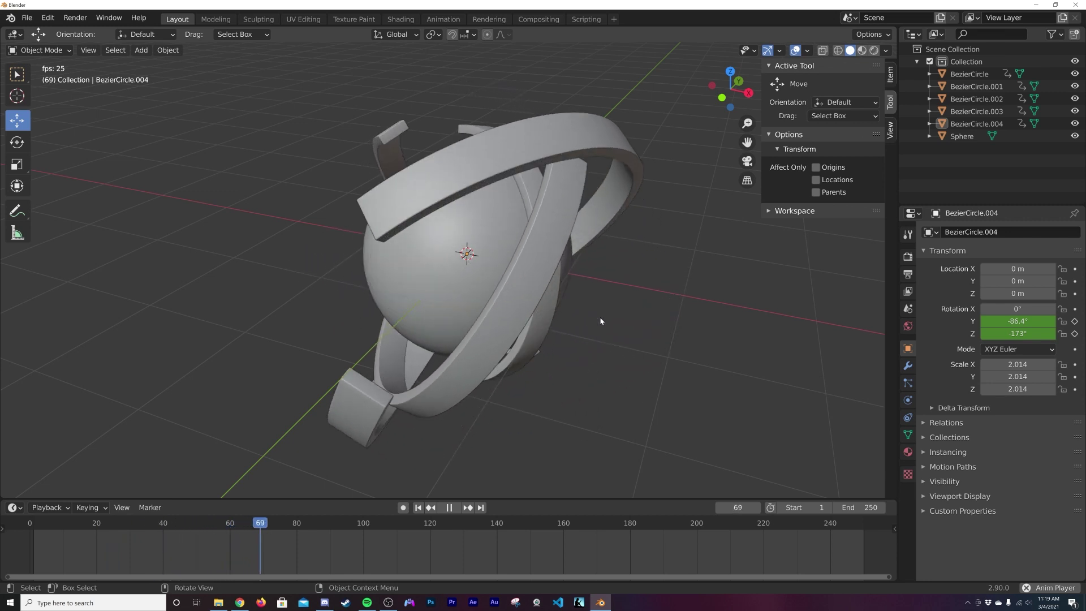
{"action": "key", "text": "space"}
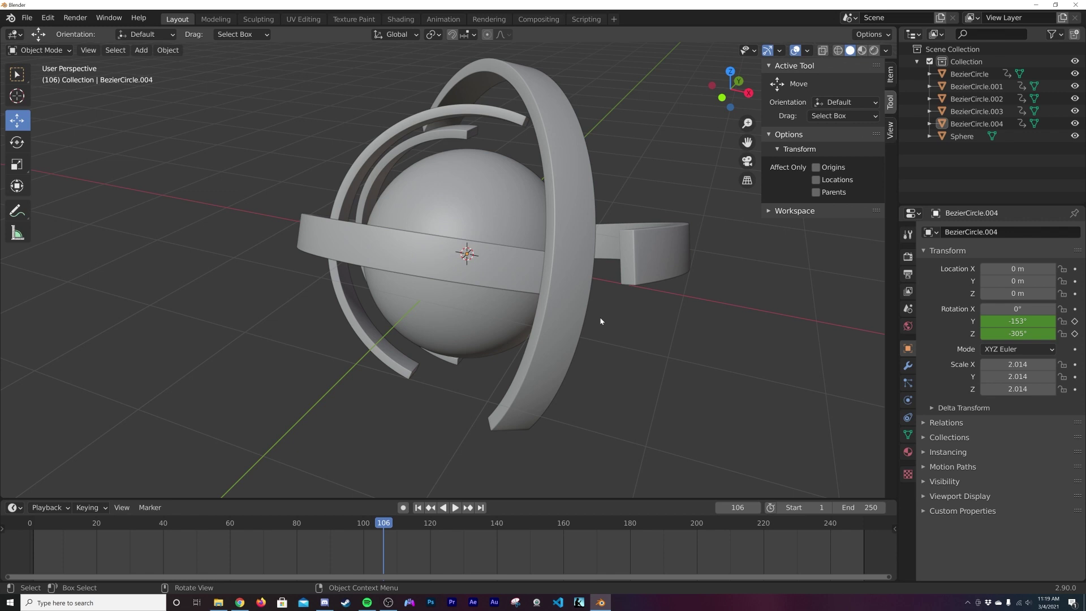
Step: Switch the viewport to Material Preview shading with the whole model in view
{"action": "scroll", "coordinate": [600, 321], "scroll_direction": "down", "scroll_amount": 3}
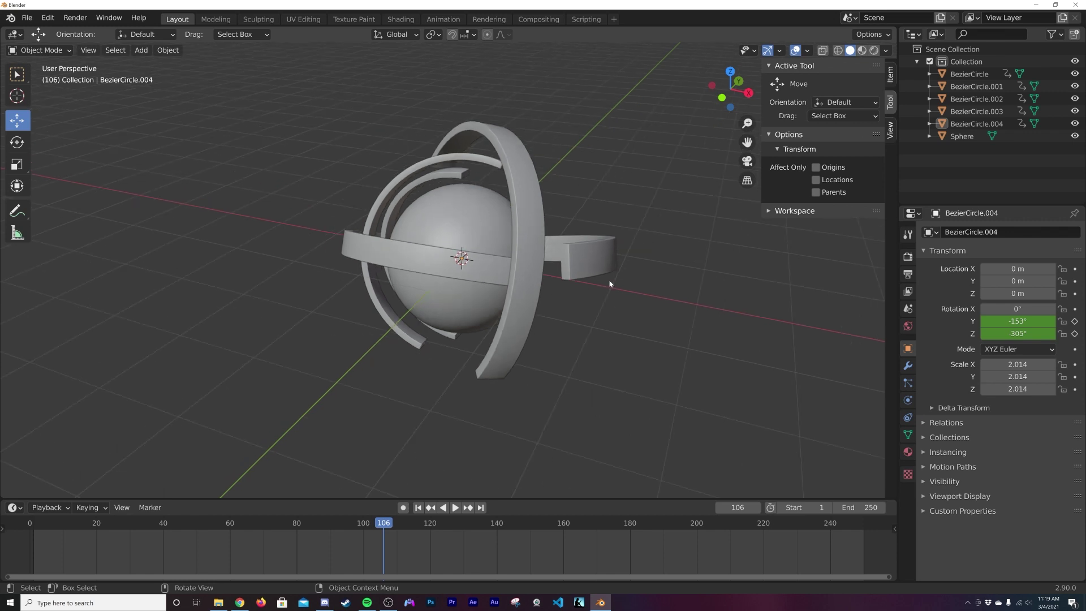
{"action": "middle_click_drag", "start_coordinate": [609, 284], "coordinate": [610, 290]}
{"action": "key", "text": "shift+a"}
{"action": "mouse_move", "coordinate": [622, 253]}
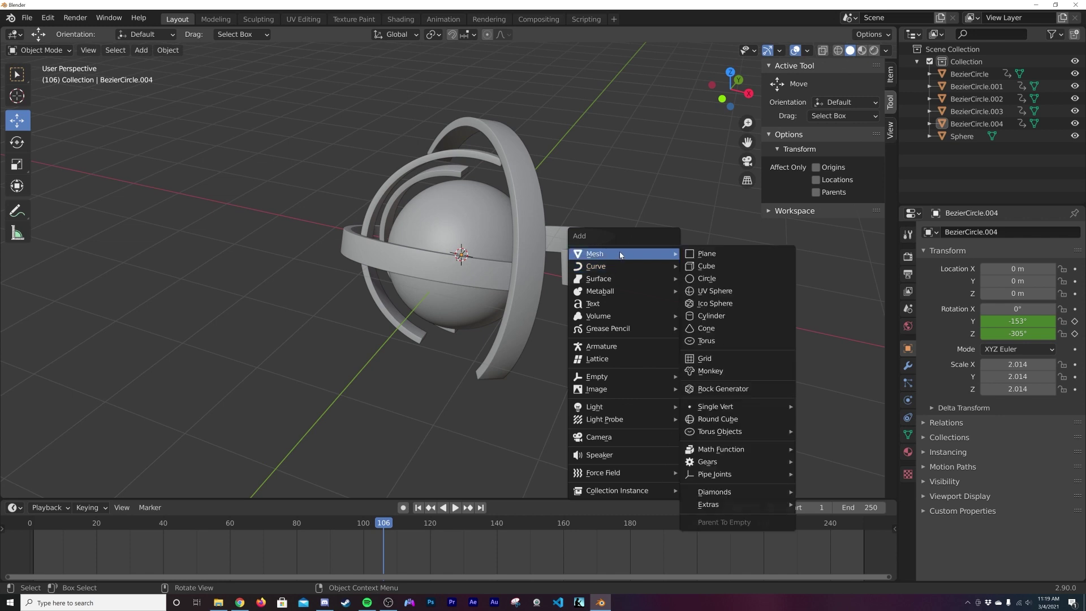
{"action": "key", "text": "z"}
{"action": "key", "text": "2"}
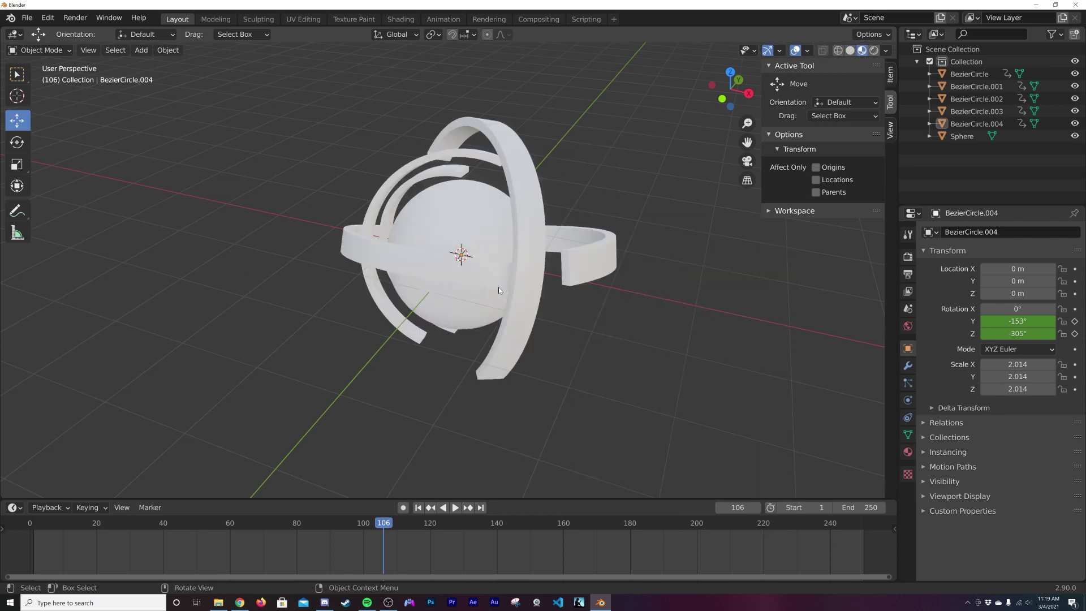
Step: Select the sphere, give it a new material and set its Metallic value to 1
{"action": "left_click", "coordinate": [497, 287]}
{"action": "left_click", "coordinate": [908, 452]}
{"action": "left_click", "coordinate": [992, 285]}
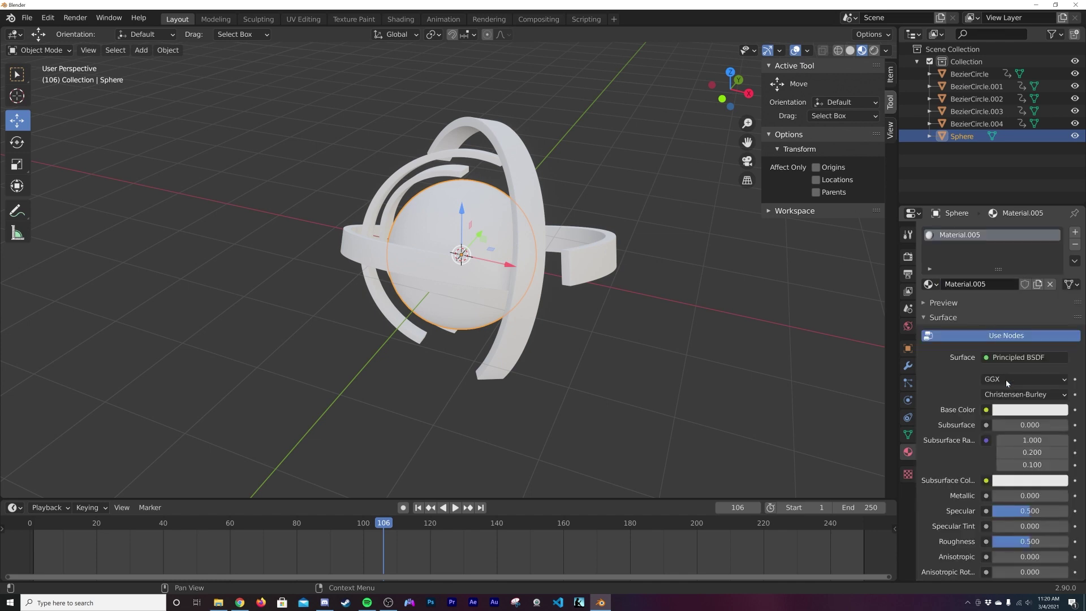
{"action": "left_click", "coordinate": [1029, 495]}
{"action": "type", "text": "1"}
{"action": "key", "text": "Return"}
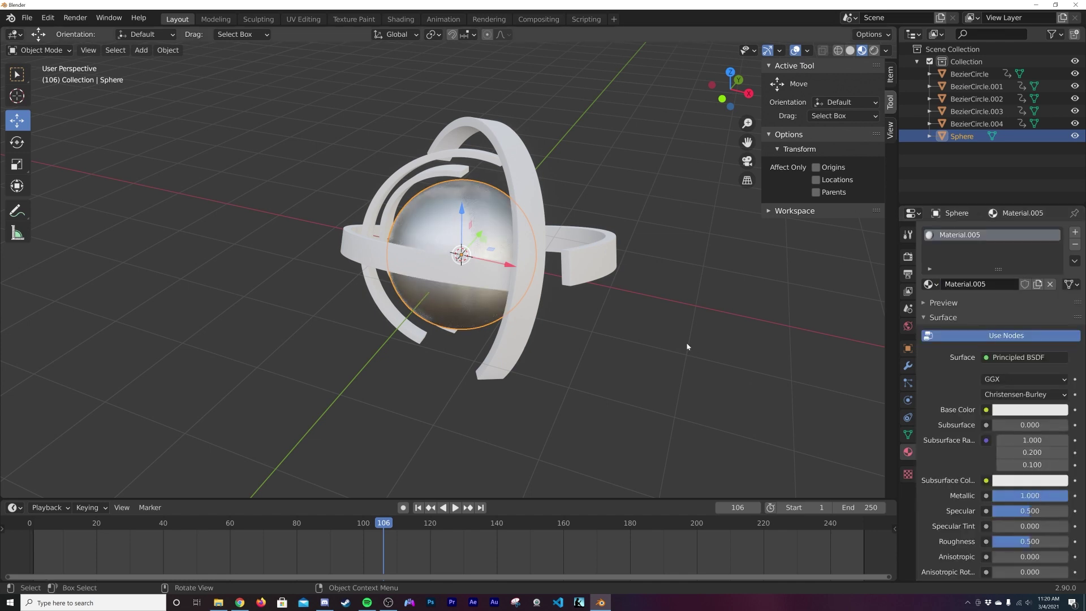
Step: Select all objects and link the sphere's material to the five rings
{"action": "key", "text": "a"}
{"action": "key", "text": "ctrl+l"}
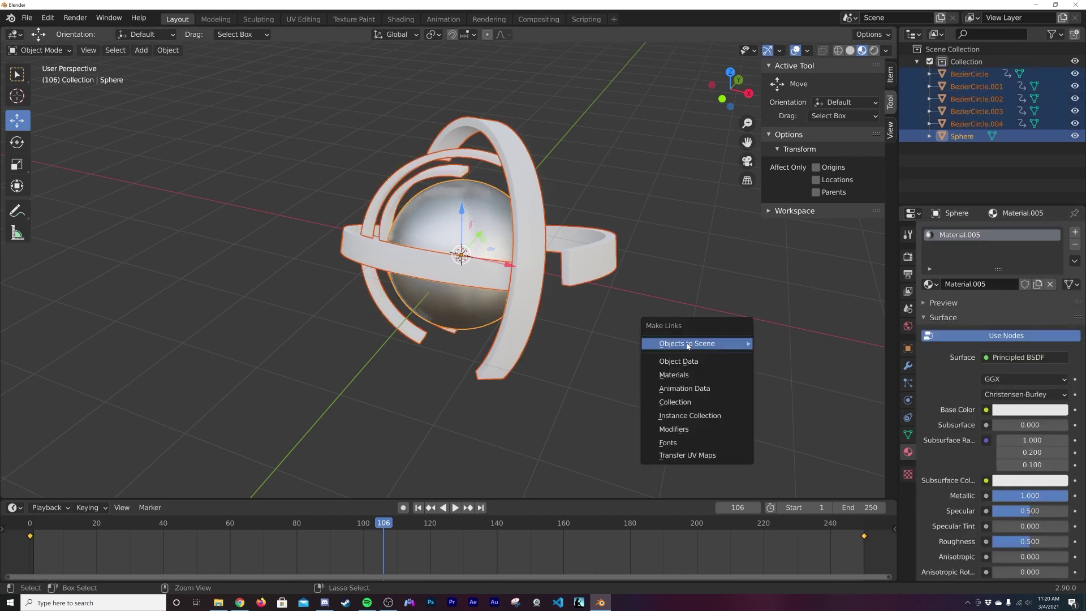
{"action": "left_click", "coordinate": [697, 378]}
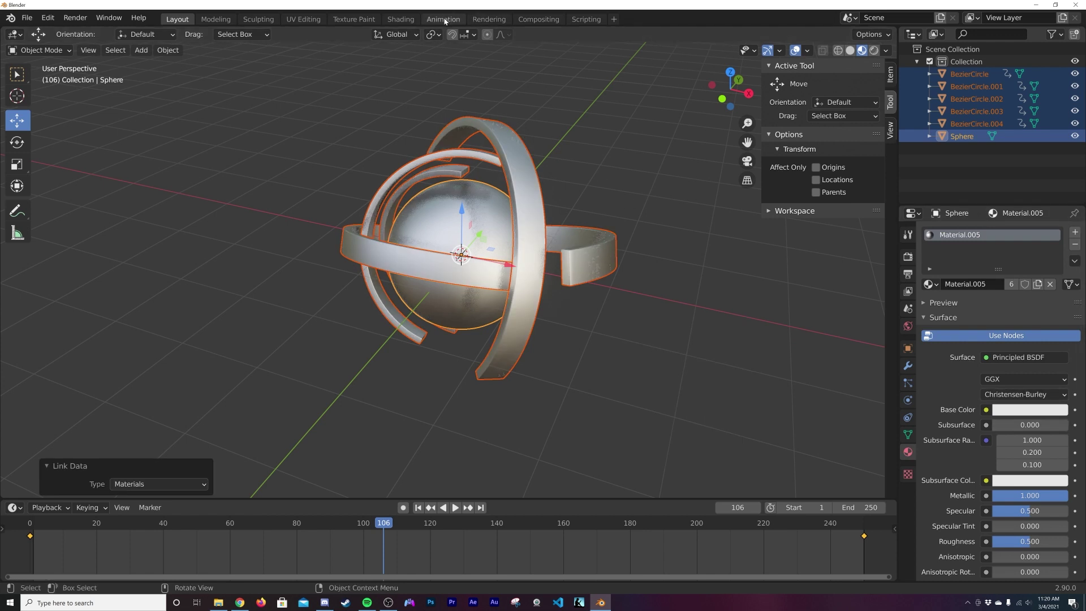
Step: Switch to the Shading workspace and show the metallic material's nodes with only the sphere selected
{"action": "left_click", "coordinate": [401, 19]}
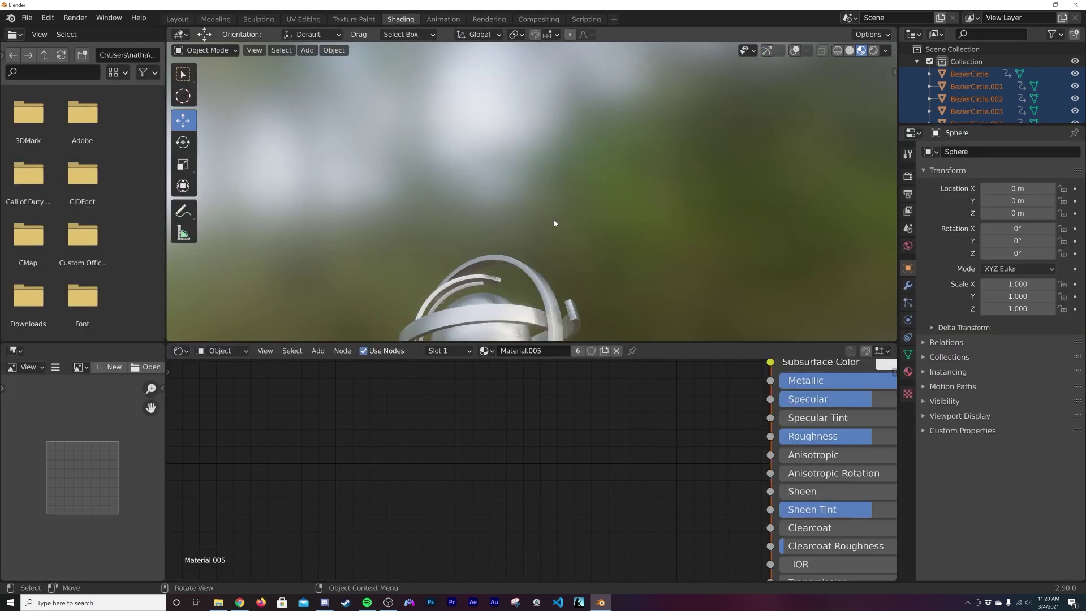
{"action": "middle_click_drag", "start_coordinate": [554, 219], "coordinate": [512, 255]}
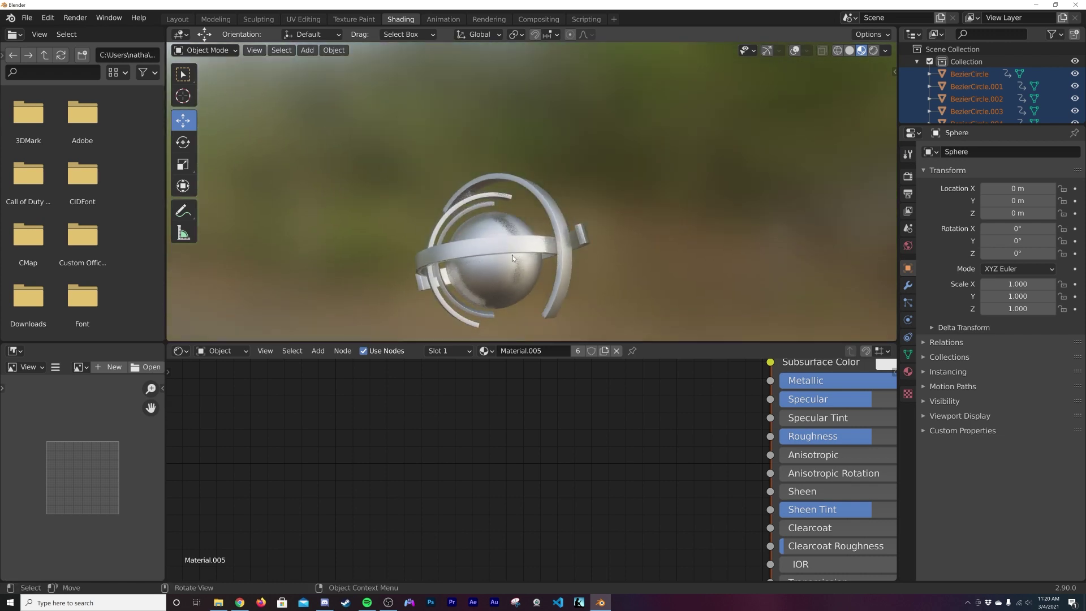
{"action": "left_click", "coordinate": [512, 254]}
{"action": "scroll", "coordinate": [546, 446], "scroll_direction": "down", "scroll_amount": 5}
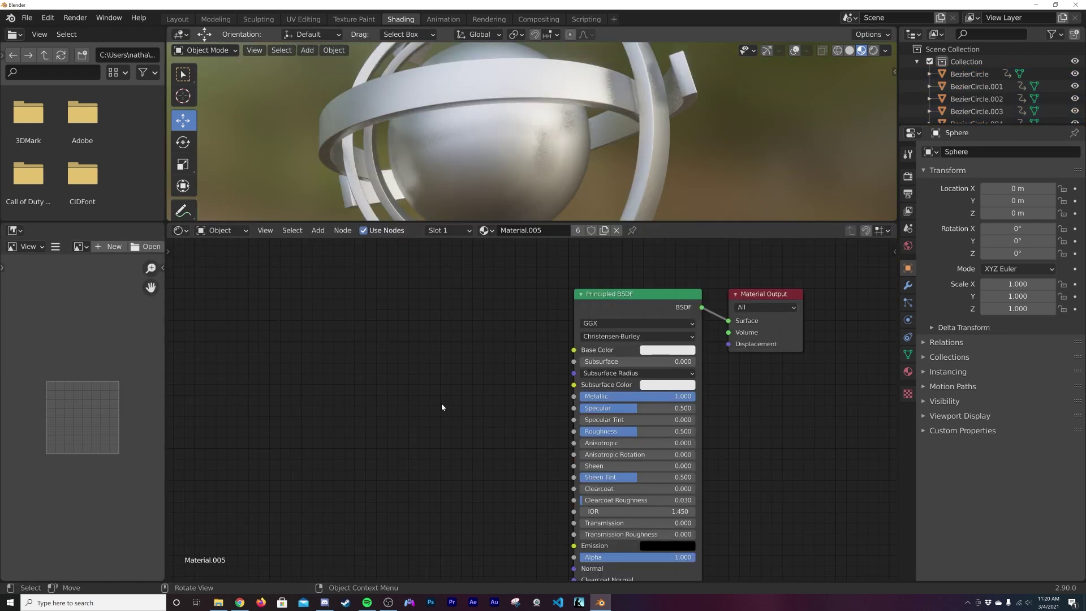
Step: Add a ColorRamp node and connect its Color output to the Roughness input of the Principled BSDF
{"action": "key", "text": "shift+a"}
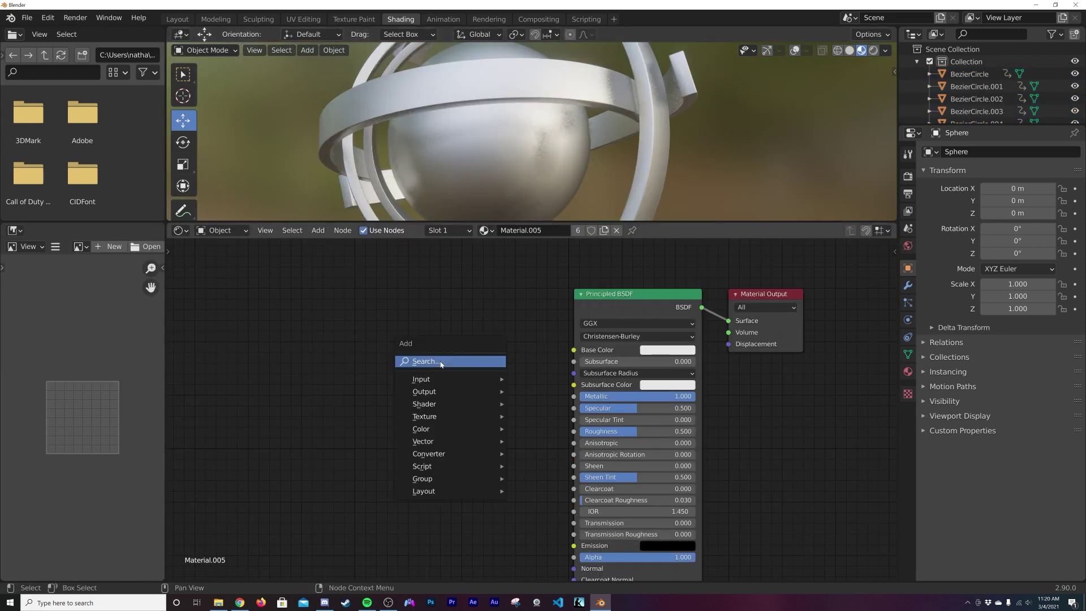
{"action": "left_click", "coordinate": [441, 362]}
{"action": "type", "text": "col"}
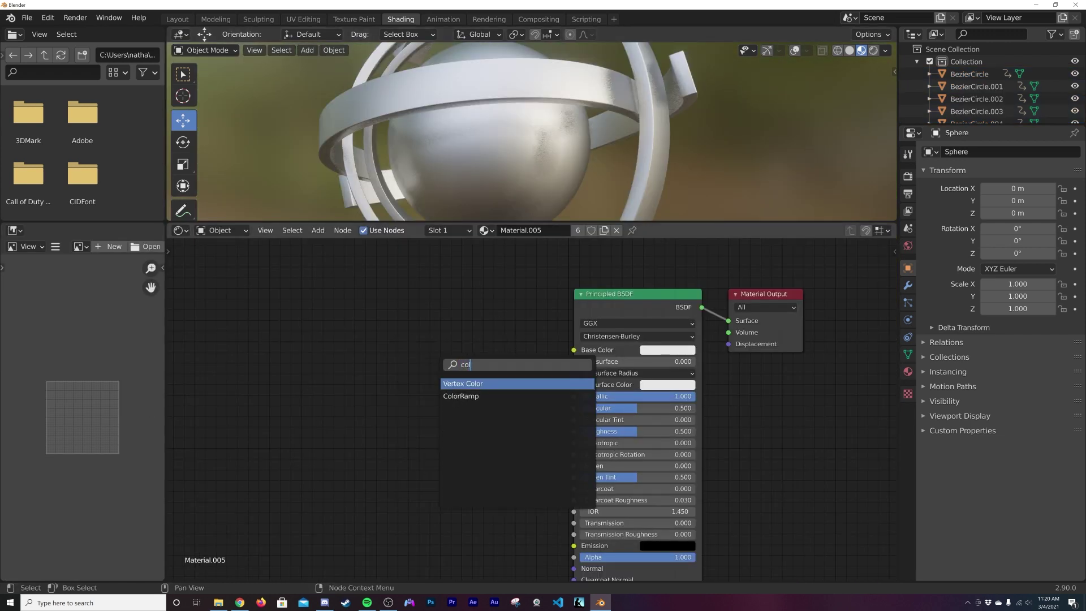
{"action": "left_click", "coordinate": [461, 396]}
{"action": "left_click", "coordinate": [464, 386]}
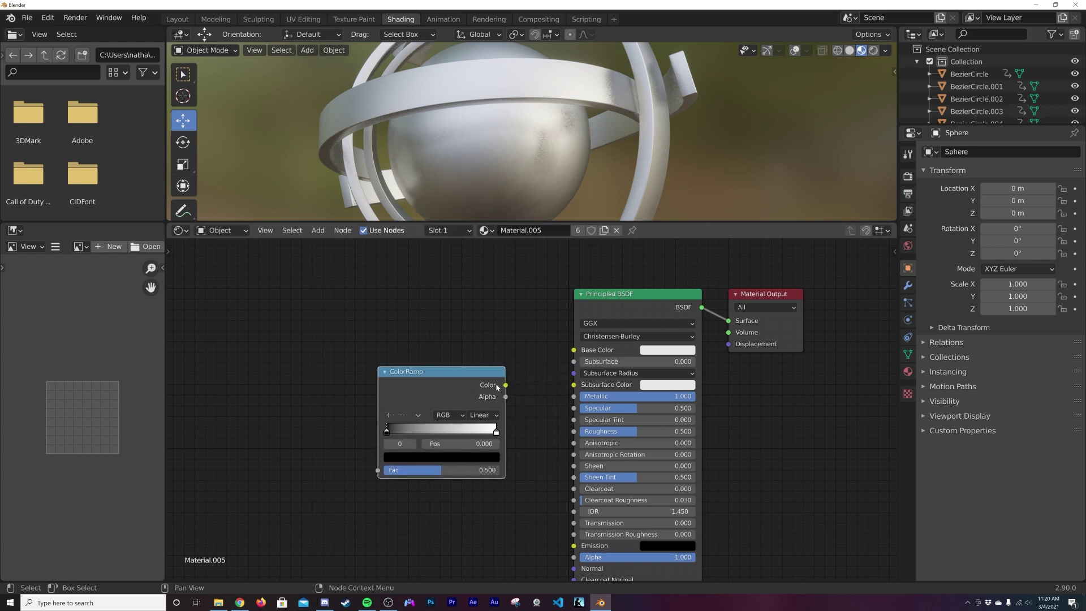
{"action": "left_click_drag", "start_coordinate": [503, 386], "coordinate": [456, 419]}
{"action": "left_click_drag", "start_coordinate": [505, 387], "coordinate": [574, 431]}
Step: Add a Musgrave Texture node with Mapping and Texture Coordinate nodes, feeding the Object coordinates into the Mapping vector
{"action": "middle_click_drag", "start_coordinate": [268, 391], "coordinate": [408, 395]}
{"action": "key", "text": "shift+a"}
{"action": "left_click", "coordinate": [407, 395]}
{"action": "type", "text": "mus"}
{"action": "key", "text": "Return"}
{"action": "left_click", "coordinate": [413, 396]}
{"action": "key", "text": "ctrl+t"}
{"action": "middle_click_drag", "start_coordinate": [408, 445], "coordinate": [540, 396]}
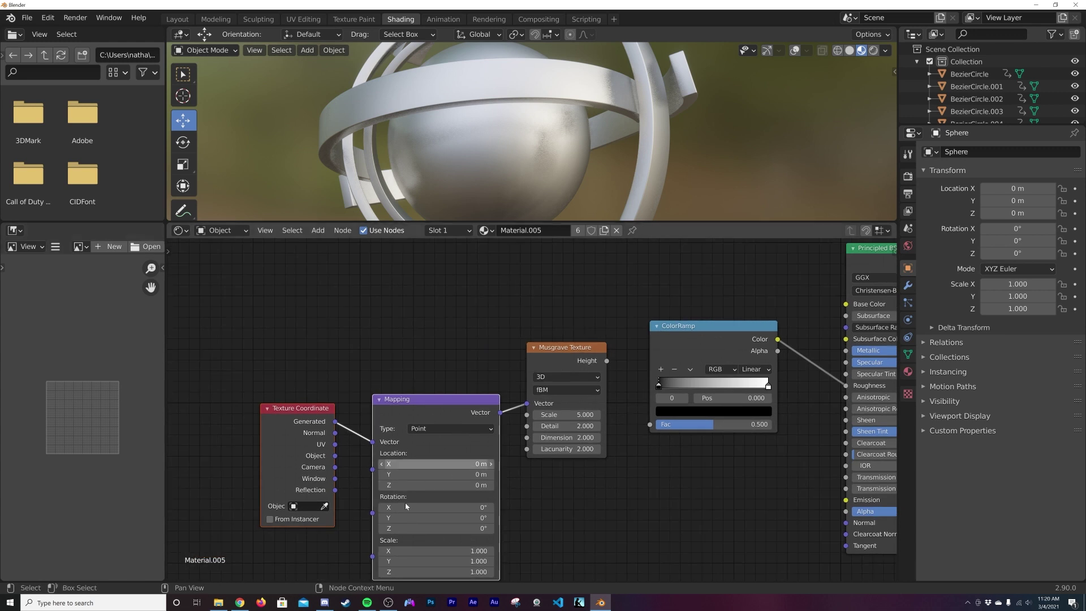
{"action": "left_click_drag", "start_coordinate": [335, 456], "coordinate": [380, 445]}
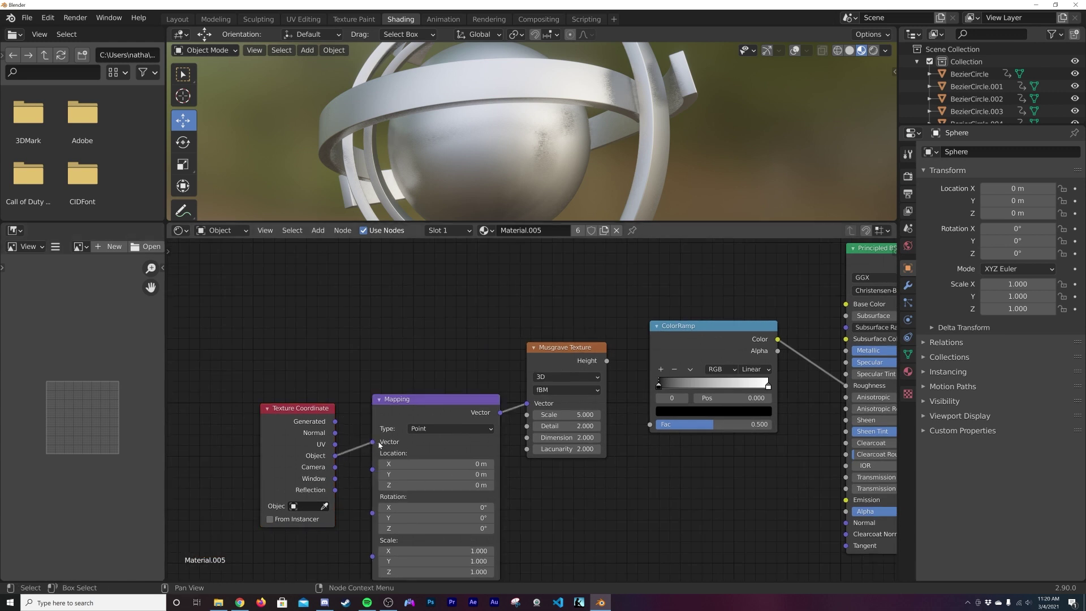
Step: Connect the Musgrave Texture's Height to the ColorRamp's Fac and set the texture's Scale to 0.5, Detail to 16 and Dimension to 0
{"action": "middle_click_drag", "start_coordinate": [476, 454], "coordinate": [348, 448]}
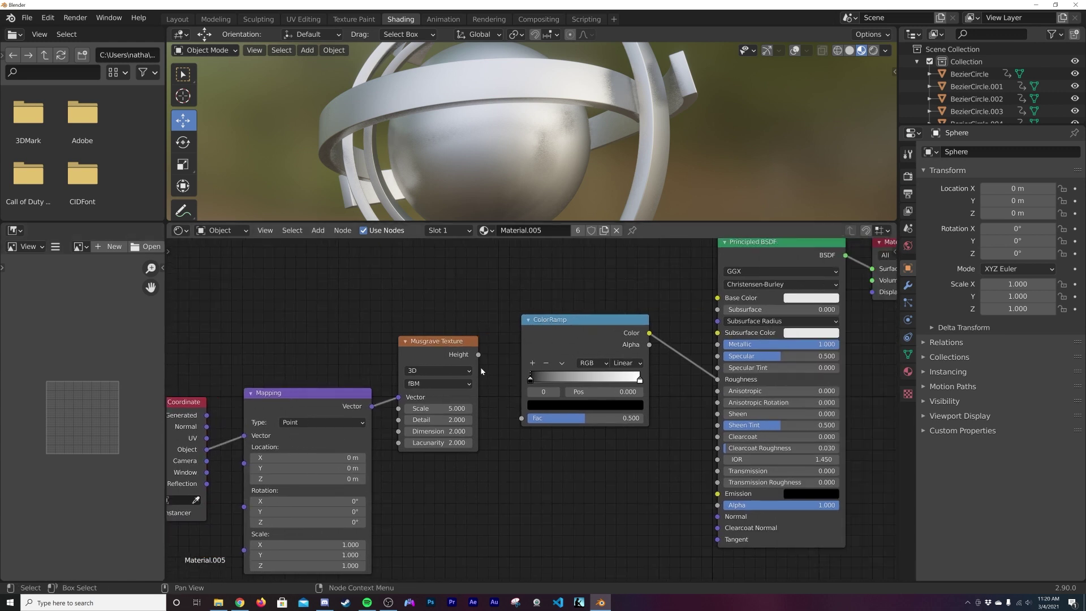
{"action": "left_click_drag", "start_coordinate": [479, 354], "coordinate": [522, 418]}
{"action": "key", "text": "BackSpace"}
{"action": "left_click_drag", "start_coordinate": [439, 420], "coordinate": [469, 420]}
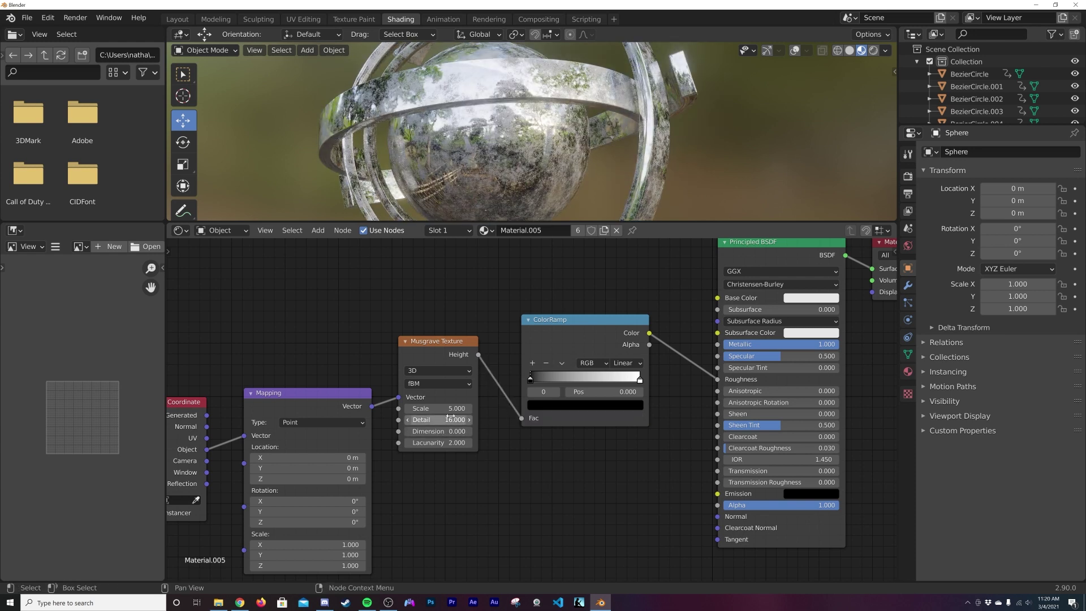
{"action": "left_click", "coordinate": [439, 409]}
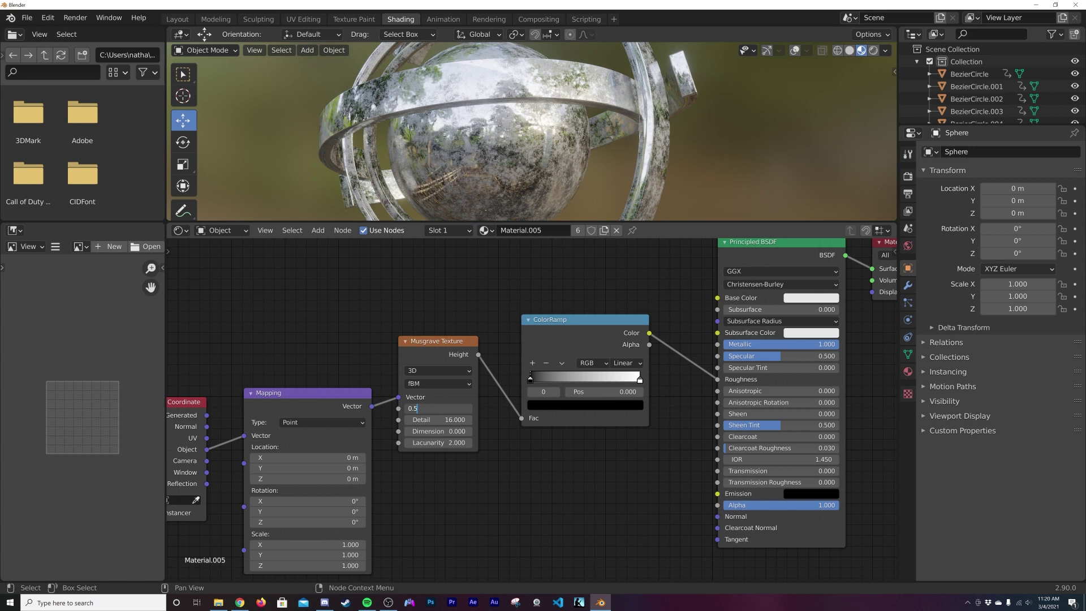
{"action": "type", "text": "0.5"}
{"action": "key", "text": "Return"}
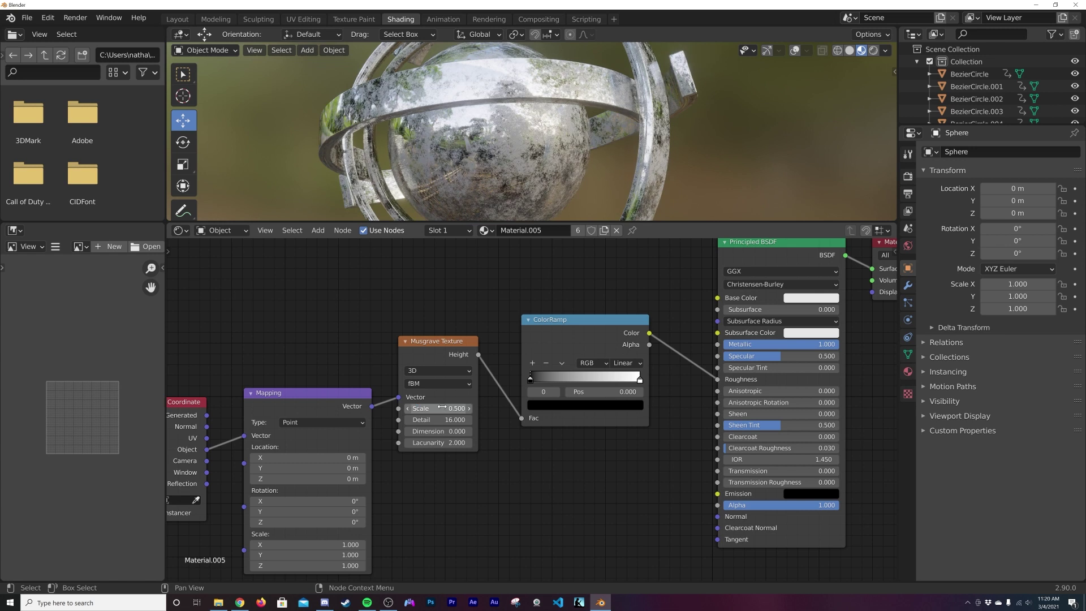
Step: Lighten the ColorRamp's black stop to dark grey and darken its white stop to light grey
{"action": "left_click", "coordinate": [588, 405]}
{"action": "left_click_drag", "start_coordinate": [619, 331], "coordinate": [619, 305]}
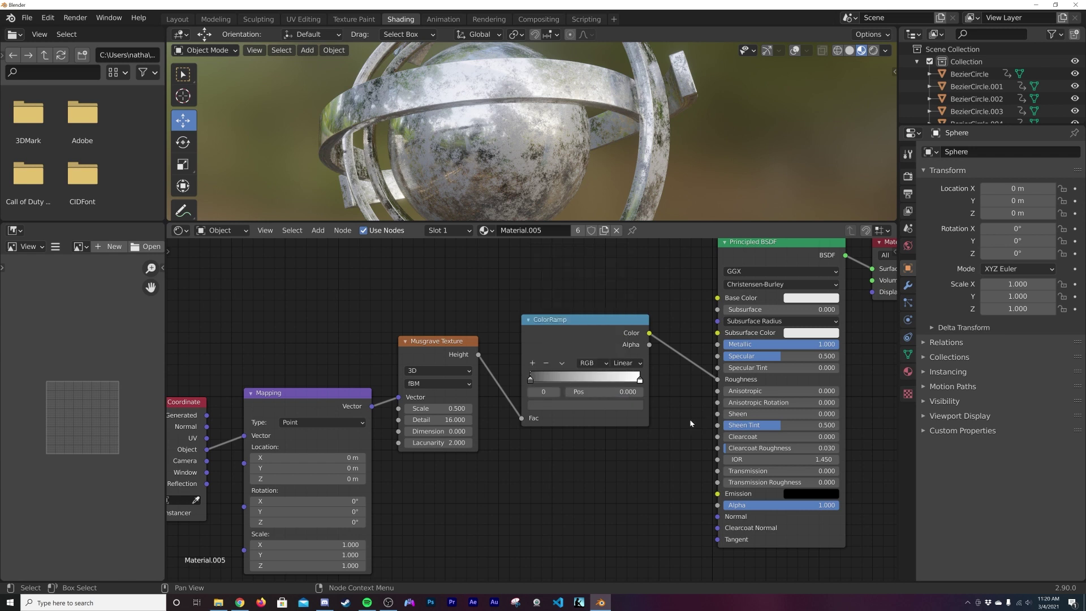
{"action": "left_click", "coordinate": [640, 379]}
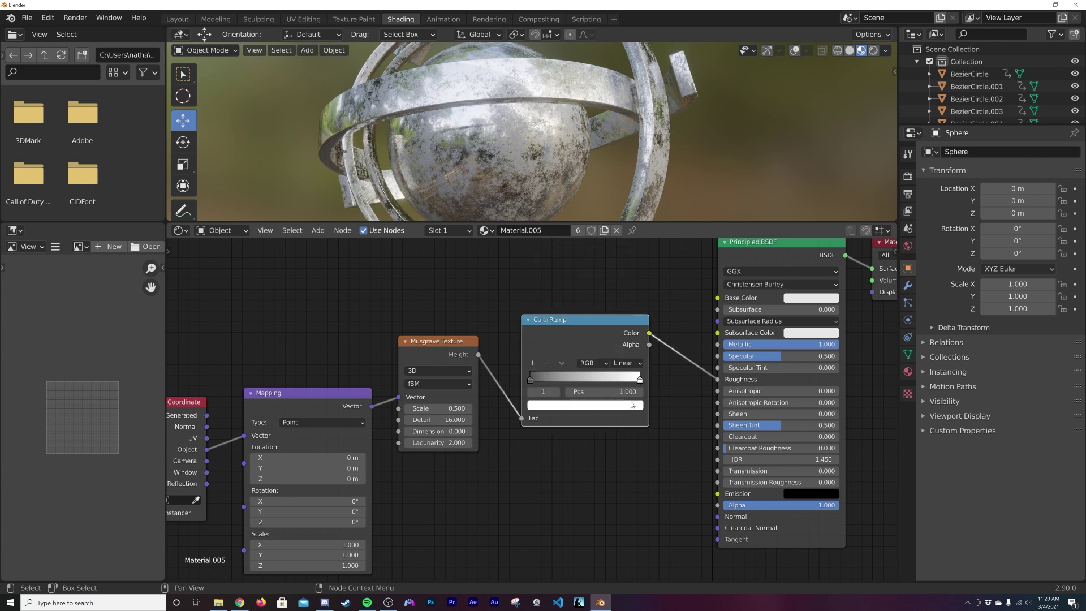
{"action": "left_click", "coordinate": [629, 406]}
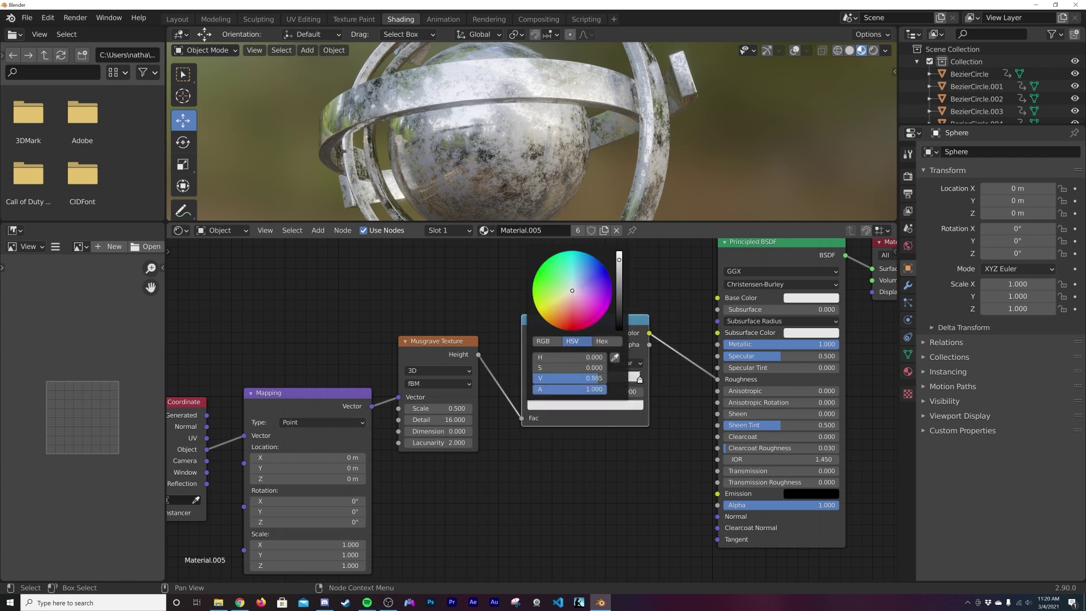
{"action": "middle_click_drag", "start_coordinate": [730, 108], "coordinate": [620, 162]}
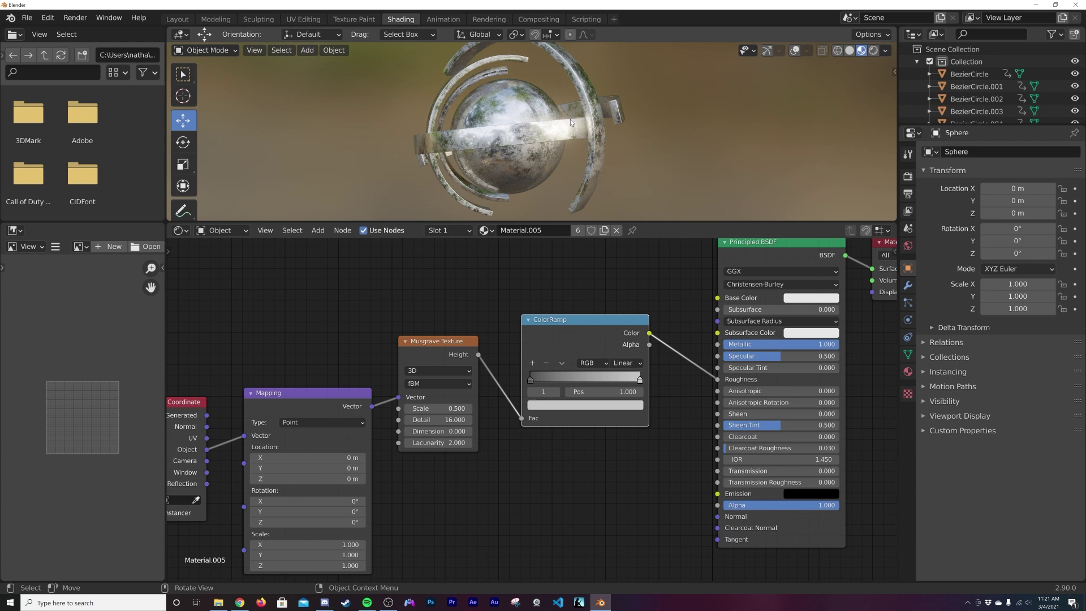
Step: Add a cube in the Layout workspace, scale it to about 4.66 around the sphere and rings, and apply its scale
{"action": "left_click", "coordinate": [177, 19]}
{"action": "key", "text": "shift+a"}
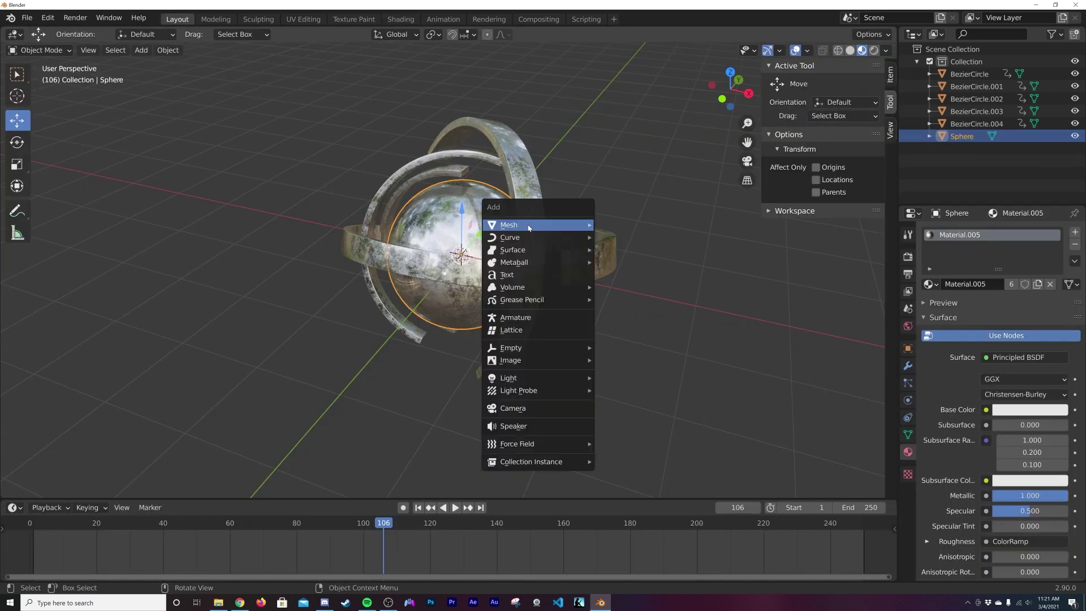
{"action": "mouse_move", "coordinate": [528, 225]}
{"action": "left_click", "coordinate": [621, 237]}
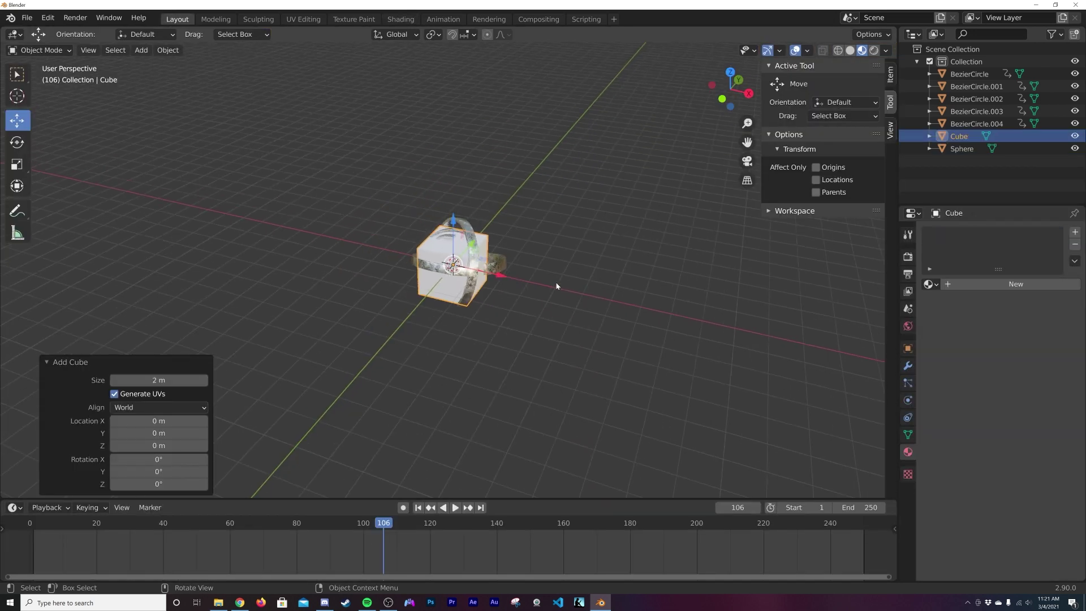
{"action": "key", "text": "s"}
{"action": "left_click", "coordinate": [79, 329]}
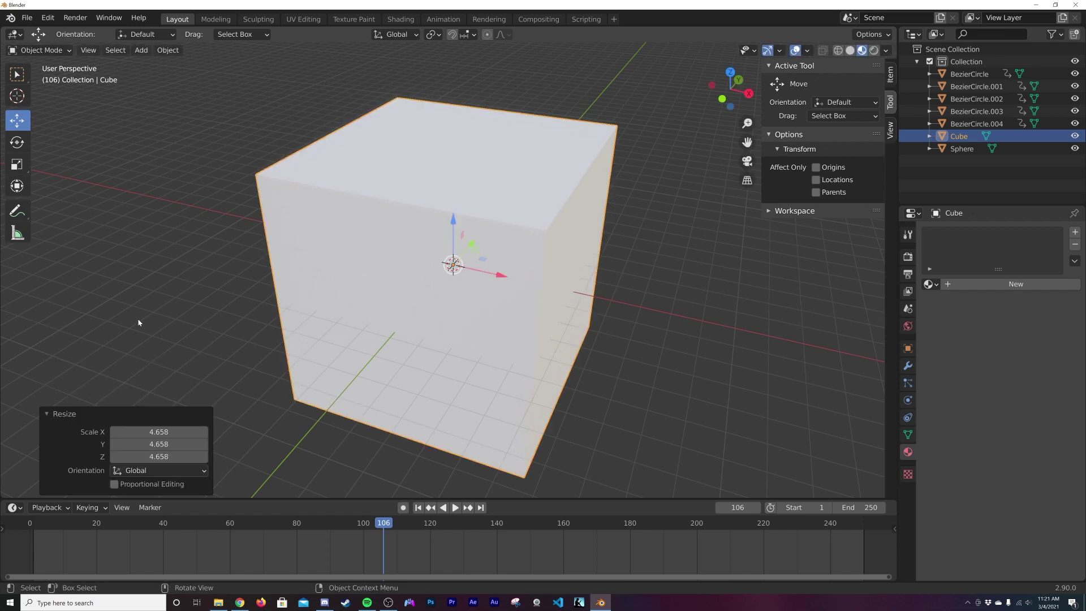
{"action": "key", "text": "ctrl+a"}
{"action": "left_click", "coordinate": [359, 275]}
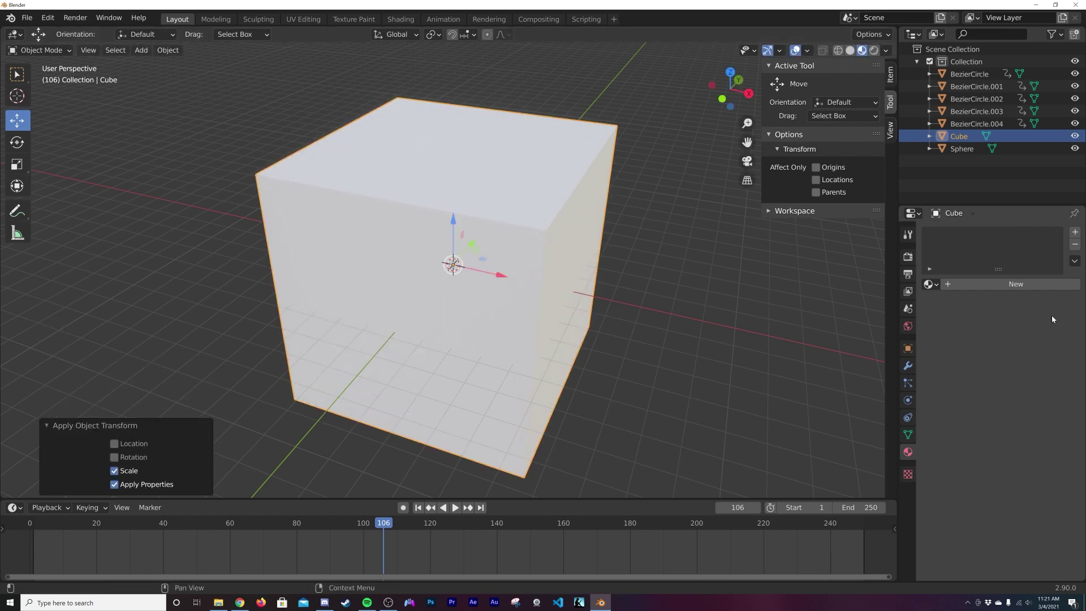
Step: Give the cube a new Principled Volume material and connect its Volume output to the Material Output's Volume input instead of Surface
{"action": "left_click", "coordinate": [1019, 285]}
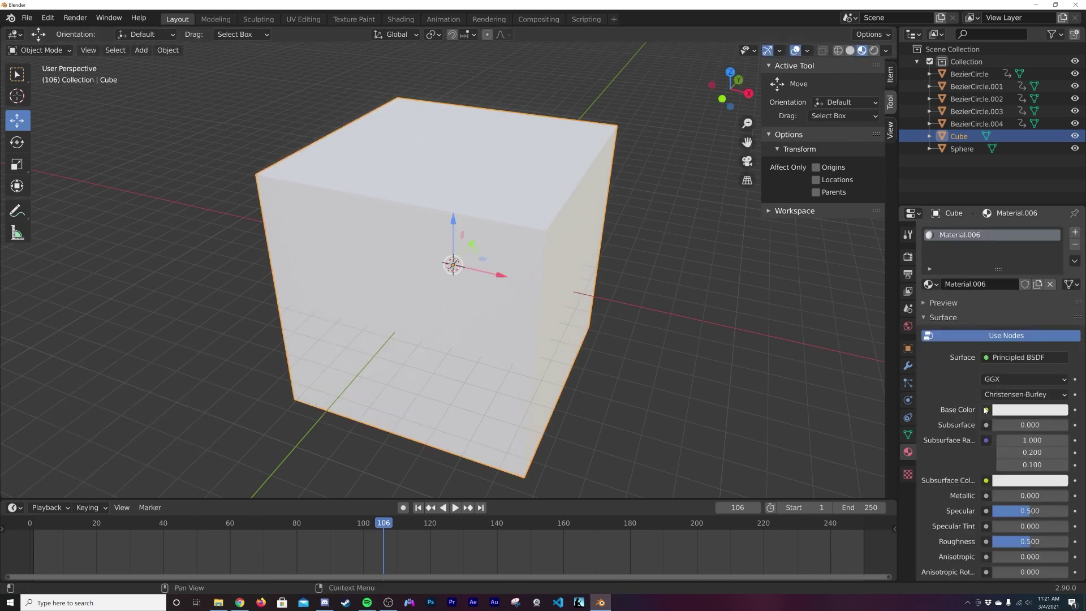
{"action": "left_click", "coordinate": [1018, 357]}
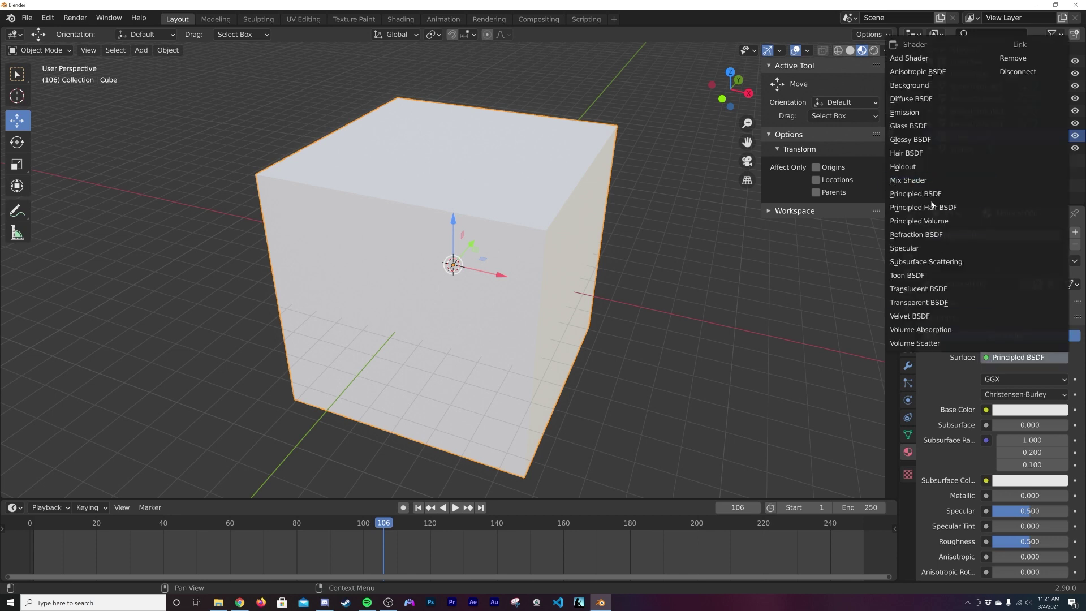
{"action": "left_click", "coordinate": [927, 220]}
{"action": "left_click", "coordinate": [401, 19]}
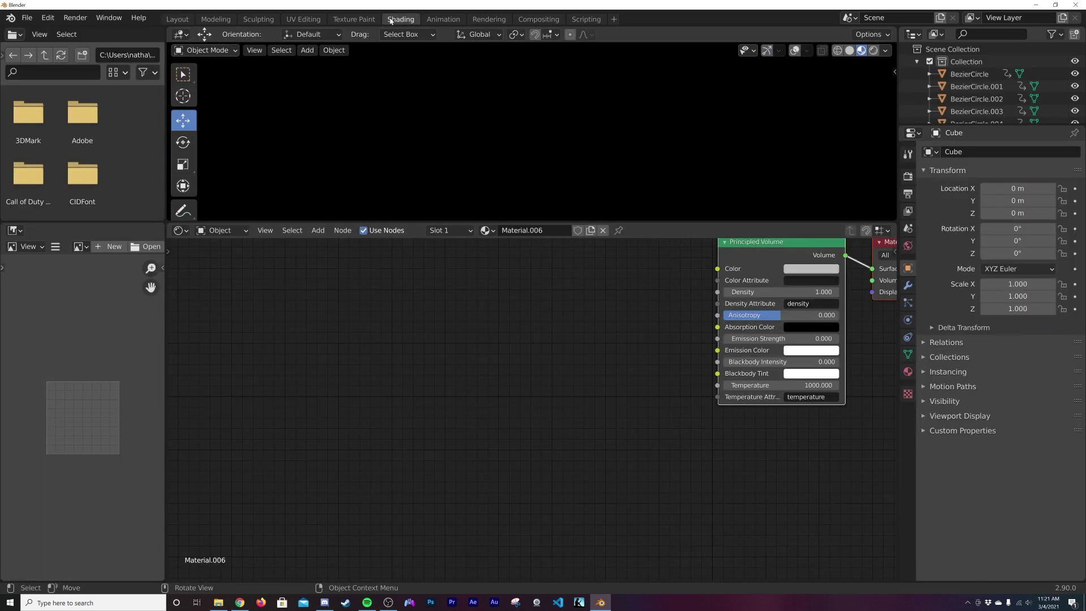
{"action": "middle_click_drag", "start_coordinate": [872, 276], "coordinate": [746, 334]}
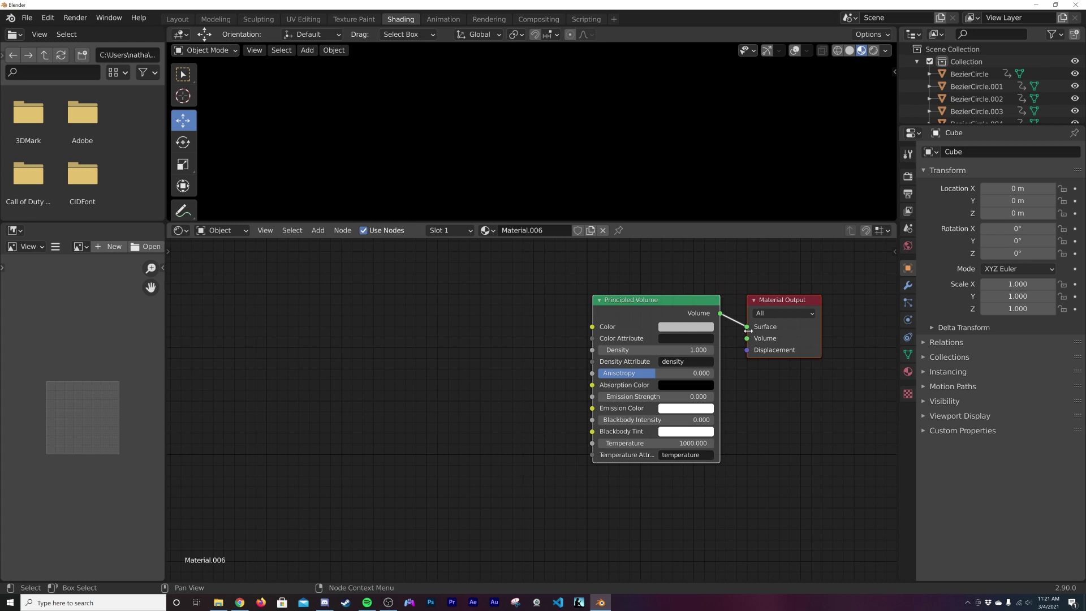
{"action": "left_click_drag", "start_coordinate": [747, 327], "coordinate": [747, 338]}
Step: Try a Principled Volume Density of 0.1 and settle on 0.01
{"action": "left_click", "coordinate": [656, 350]}
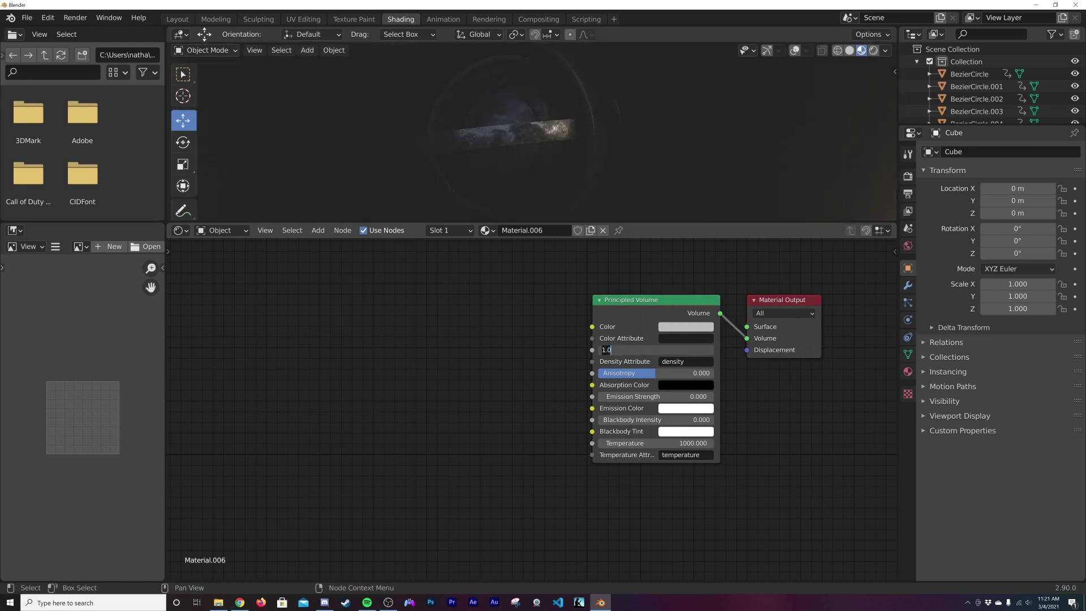
{"action": "type", "text": "0.1"}
{"action": "key", "text": "Return"}
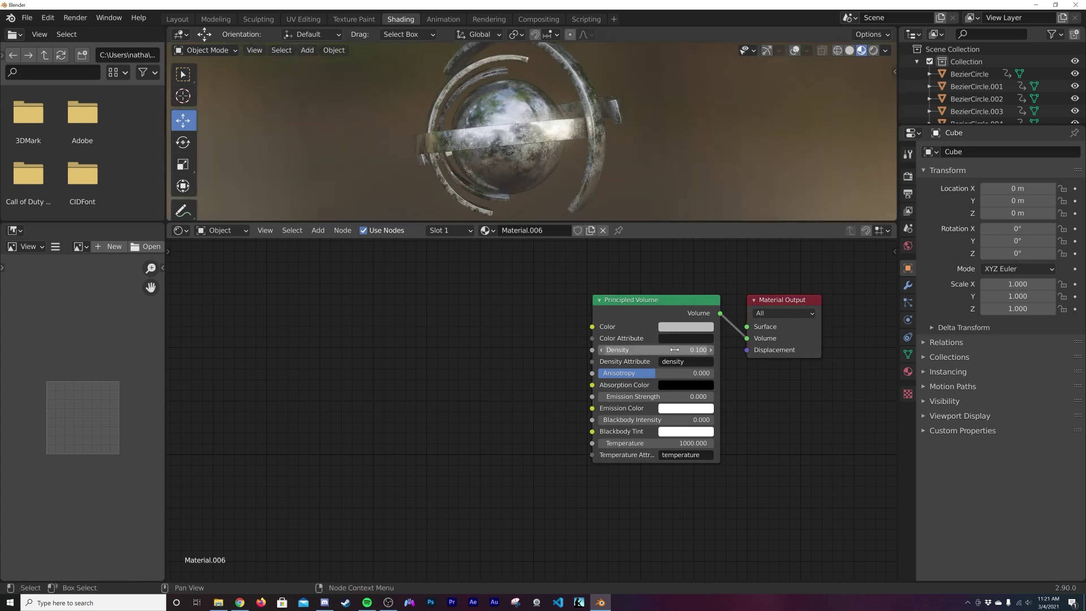
{"action": "left_click", "coordinate": [674, 349]}
{"action": "type", "text": "0.01"}
{"action": "key", "text": "Return"}
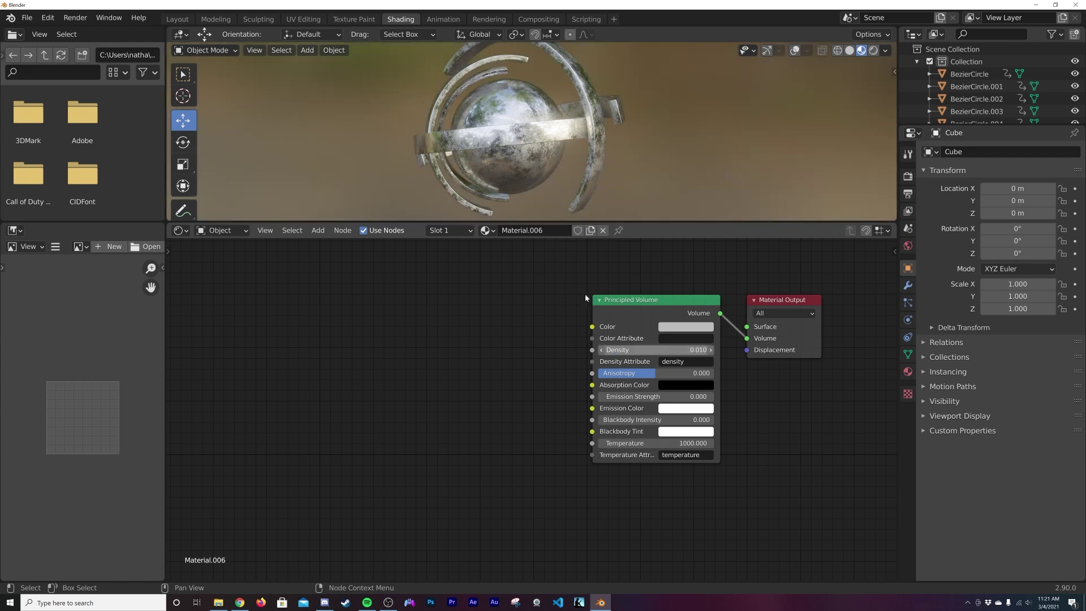
Step: Check the world background color in the Layout workspace and switch the viewport to Rendered shading
{"action": "left_click", "coordinate": [177, 19]}
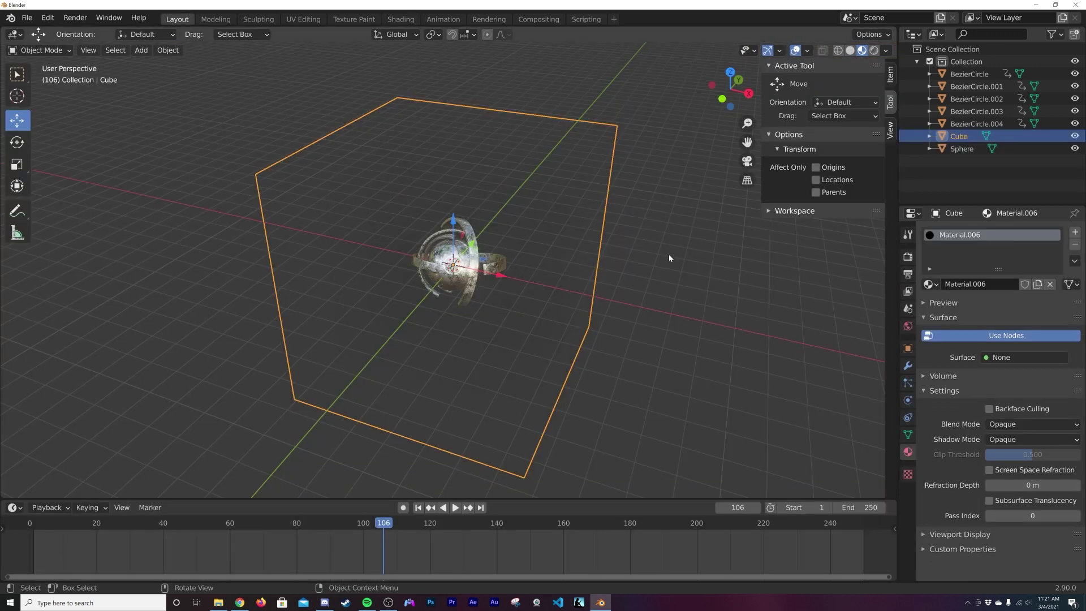
{"action": "left_click", "coordinate": [906, 326]}
{"action": "left_click", "coordinate": [1017, 314]}
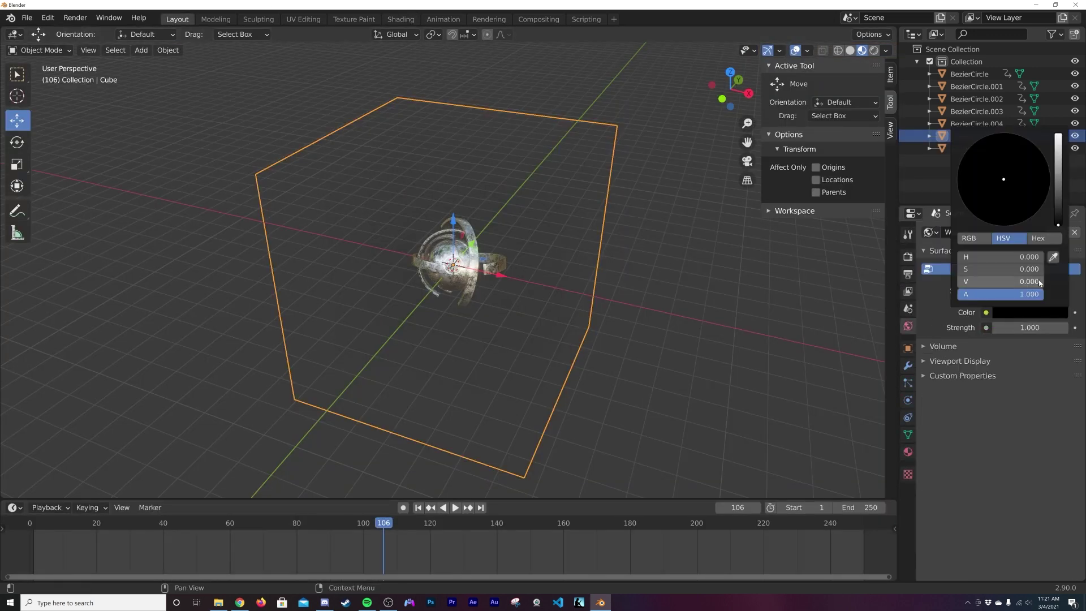
{"action": "key", "text": "z"}
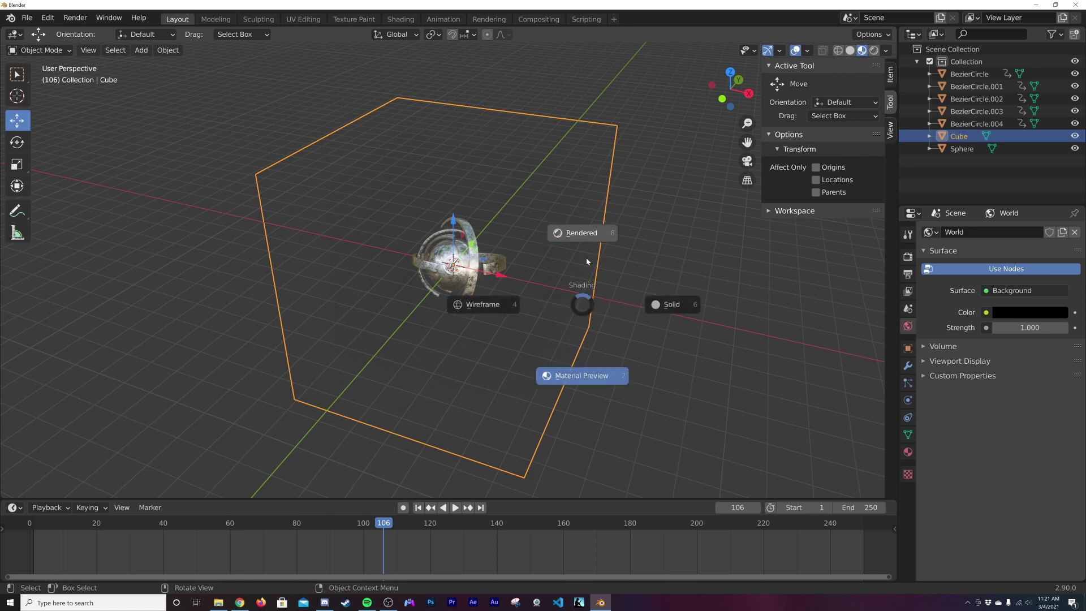
{"action": "left_click", "coordinate": [586, 263]}
{"action": "scroll", "coordinate": [515, 257], "scroll_direction": "up", "scroll_amount": 5}
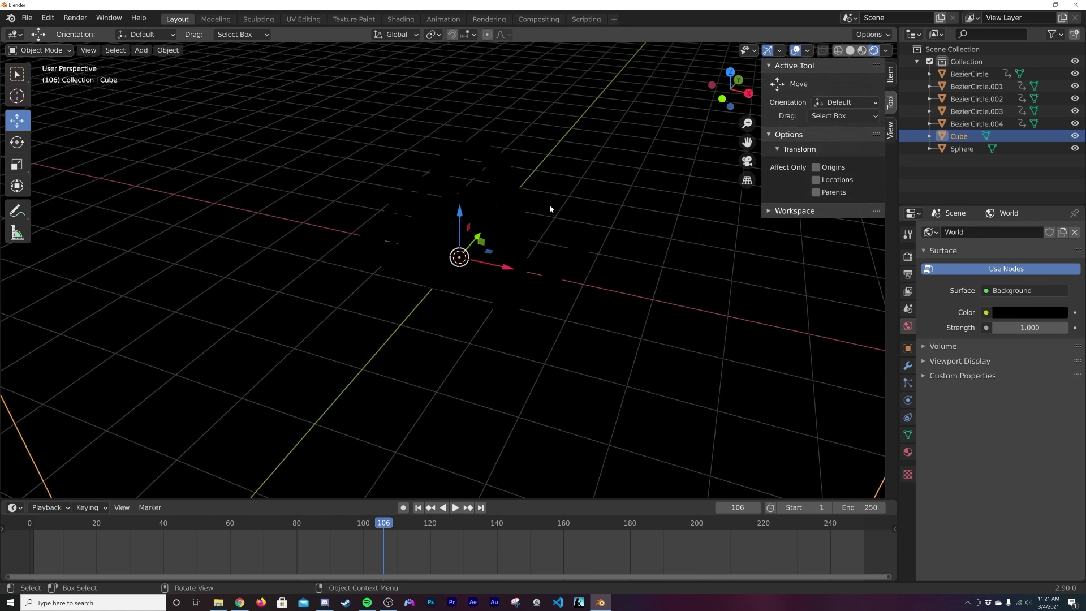
Step: Add a point light and move it behind the rings by about -1.29 m in X, 3.02 m in Y and -0.73 m in Z
{"action": "key", "text": "shift+a"}
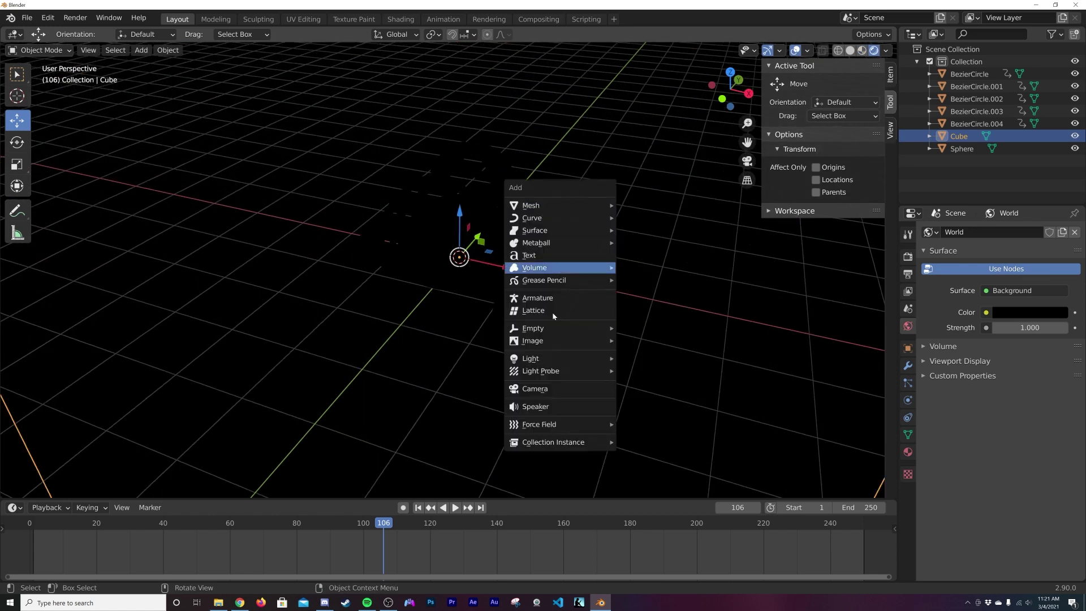
{"action": "mouse_move", "coordinate": [543, 372]}
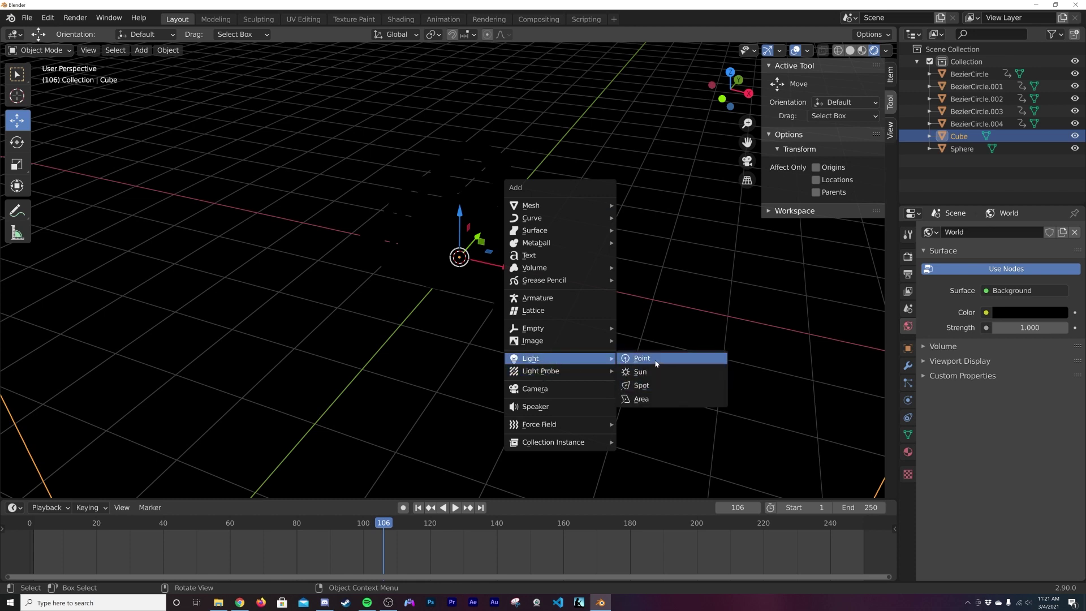
{"action": "left_click", "coordinate": [650, 358]}
{"action": "middle_click_drag", "start_coordinate": [465, 304], "coordinate": [609, 294]}
{"action": "key", "text": "g"}
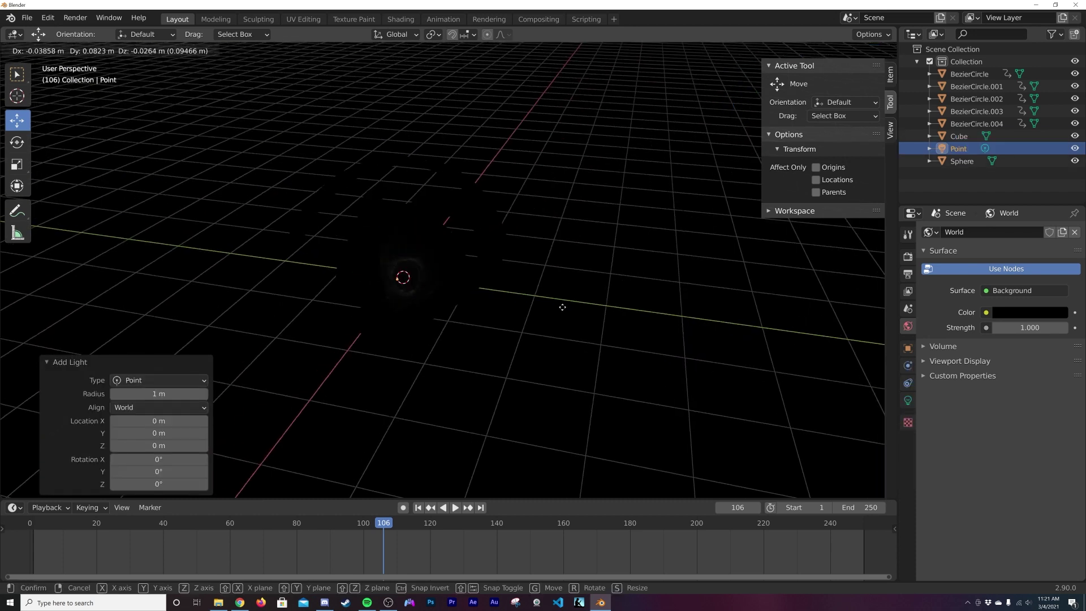
{"action": "left_click", "coordinate": [392, 354]}
{"action": "middle_click_drag", "start_coordinate": [393, 354], "coordinate": [509, 310]}
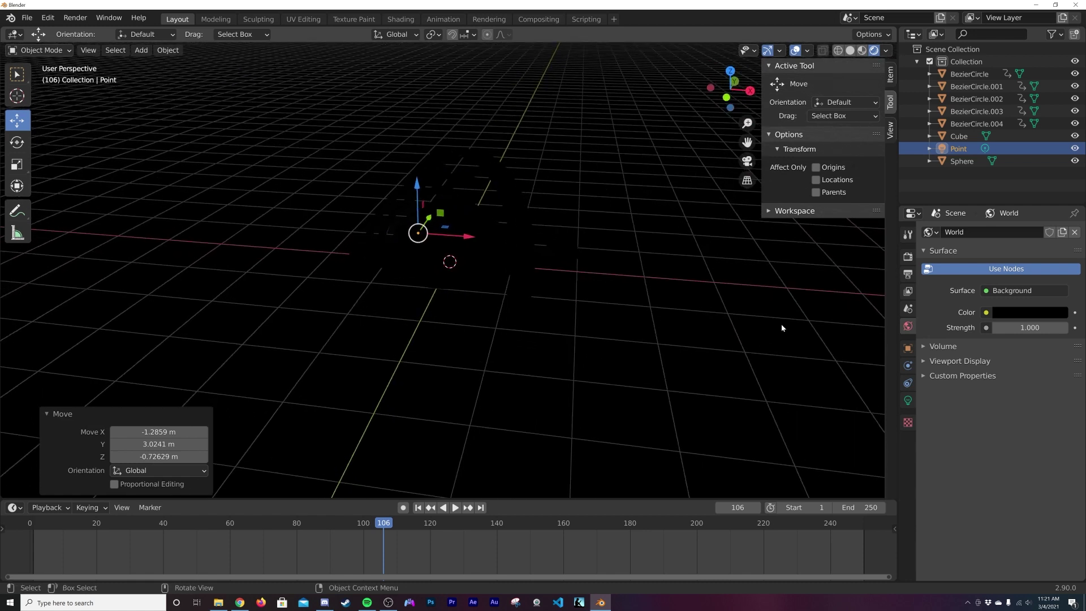
Step: Hide the viewport overlays and gizmos, and open the render settings
{"action": "left_click", "coordinate": [795, 51]}
{"action": "left_click", "coordinate": [766, 51]}
{"action": "left_click", "coordinate": [908, 257]}
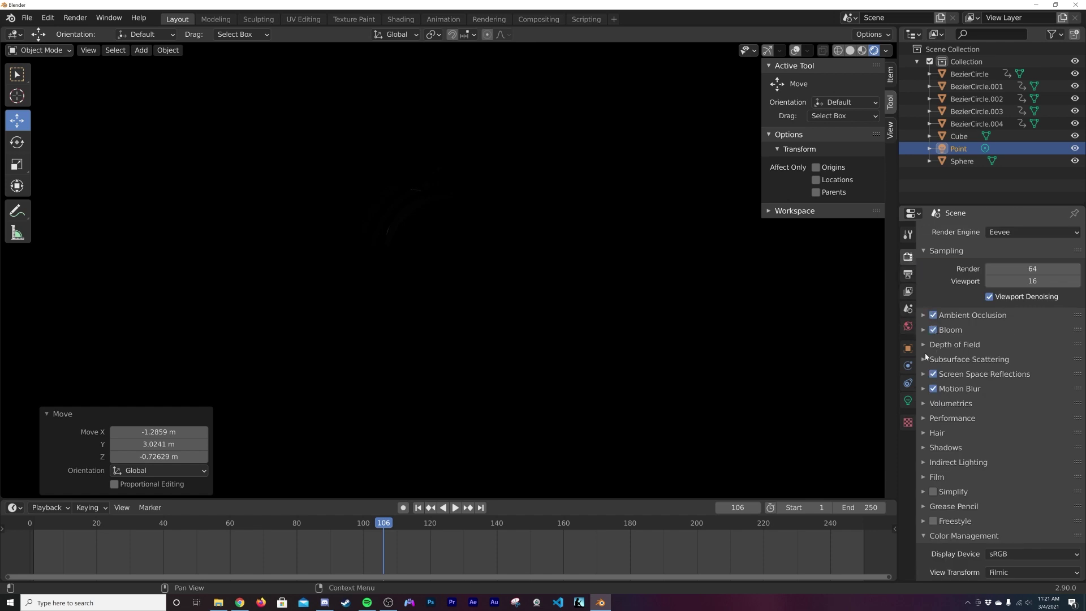
Step: Set the point light's Power to 1000 W and its color to light blue
{"action": "left_click", "coordinate": [908, 402]}
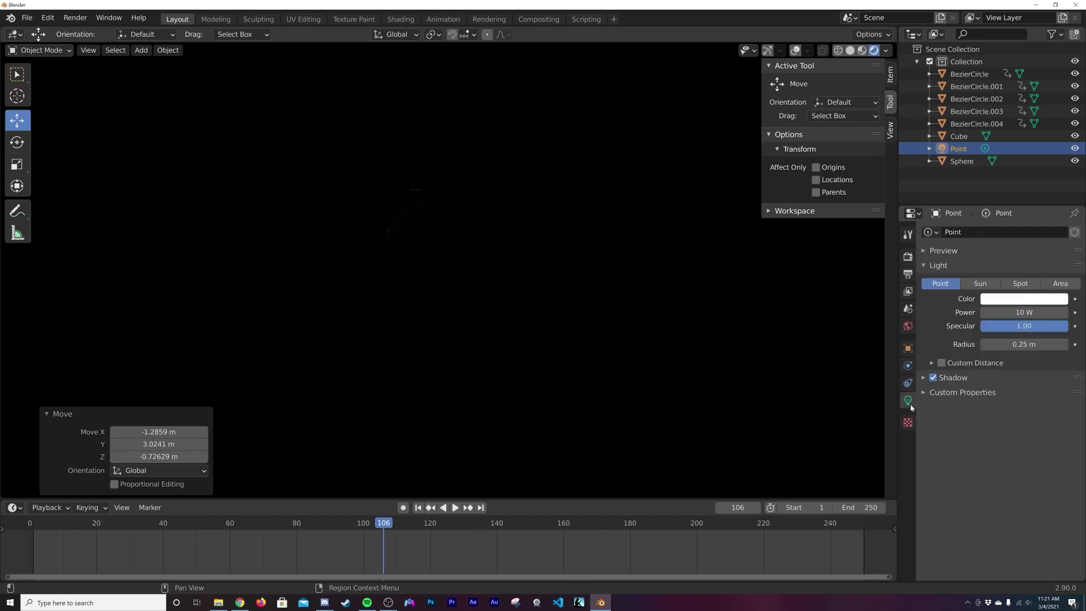
{"action": "left_click", "coordinate": [992, 311]}
{"action": "type", "text": "1000"}
{"action": "key", "text": "Return"}
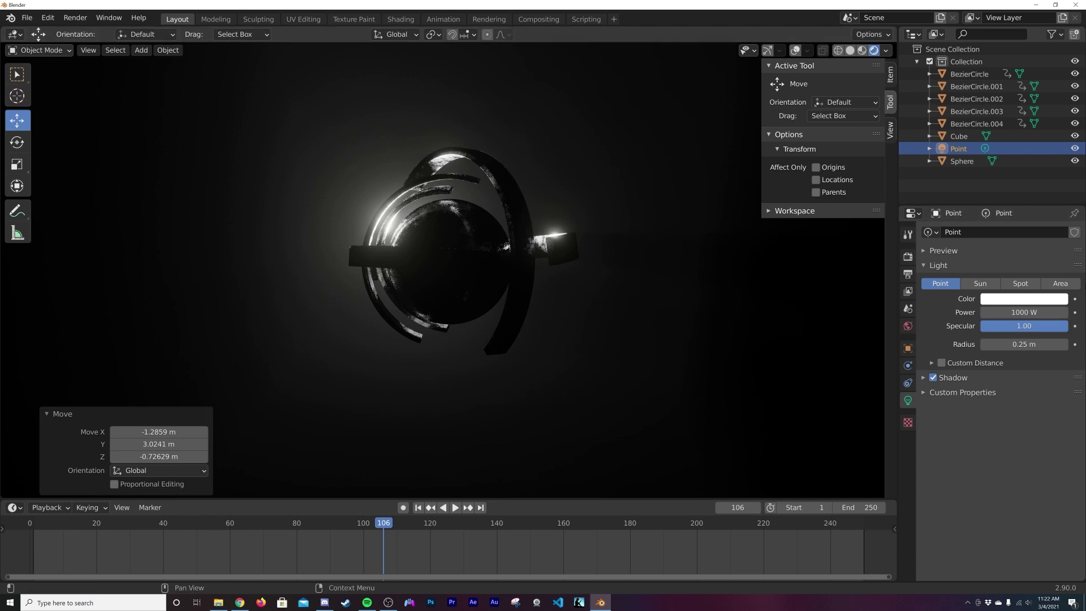
{"action": "left_click", "coordinate": [1056, 299]}
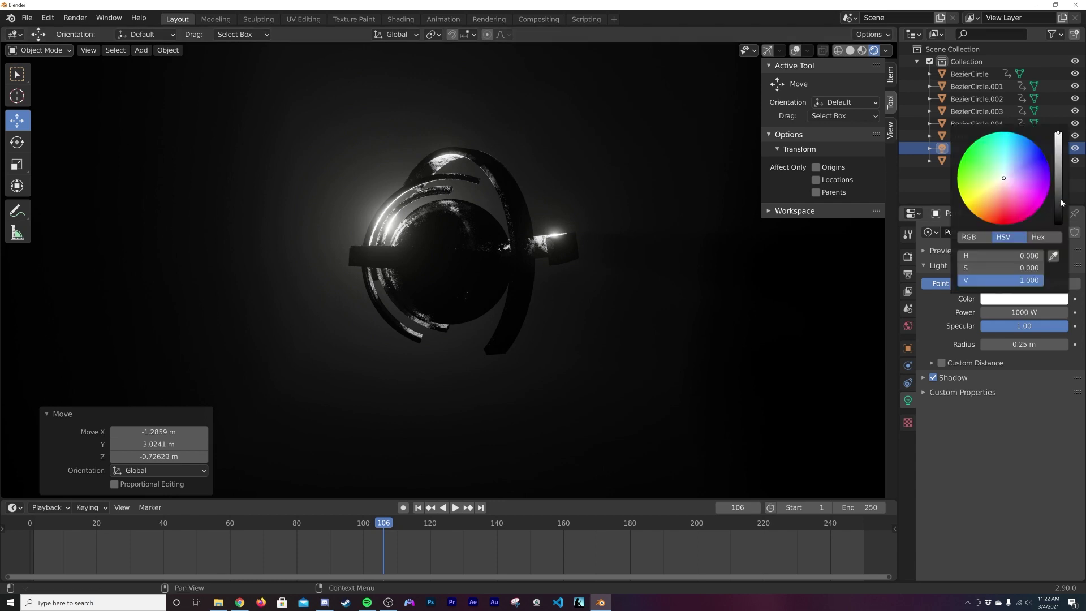
{"action": "left_click", "coordinate": [1012, 176]}
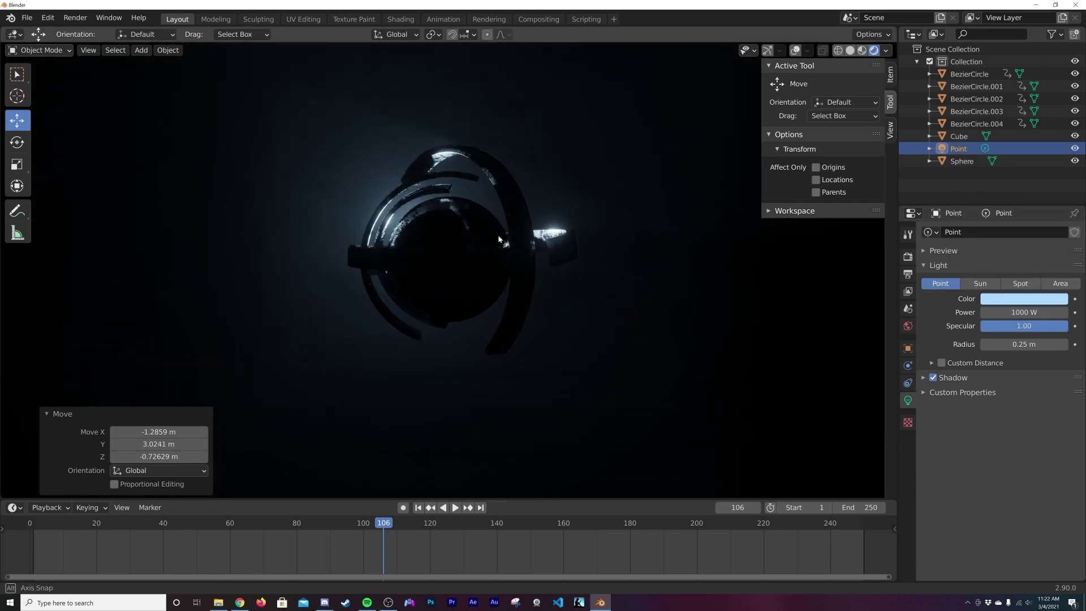
Step: Duplicate the point light and move the copy up and around to the front-left side of the rings
{"action": "left_click", "coordinate": [965, 150]}
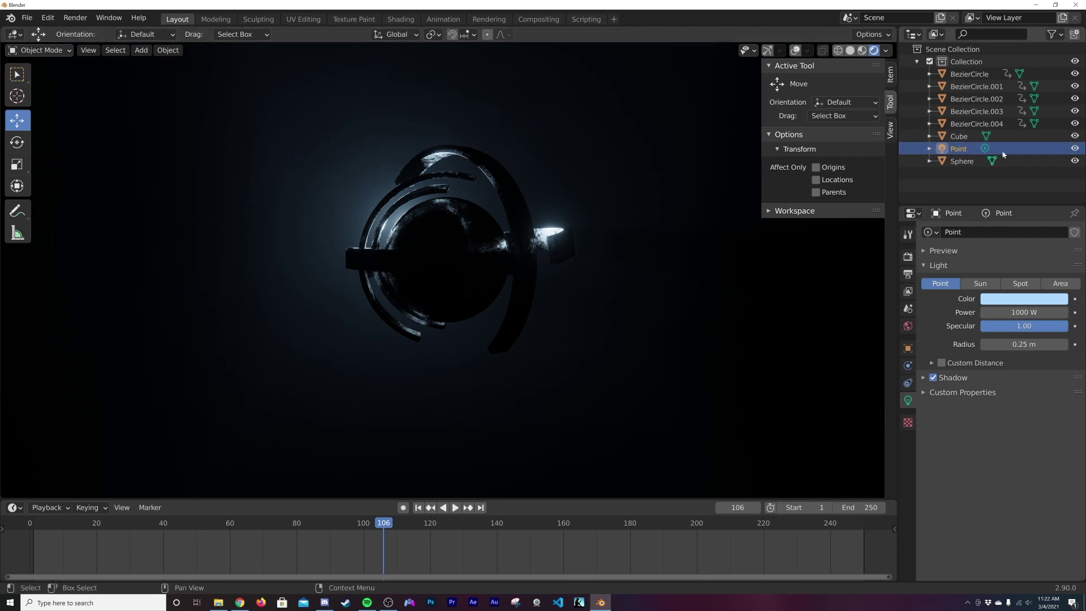
{"action": "key", "text": "shift+d"}
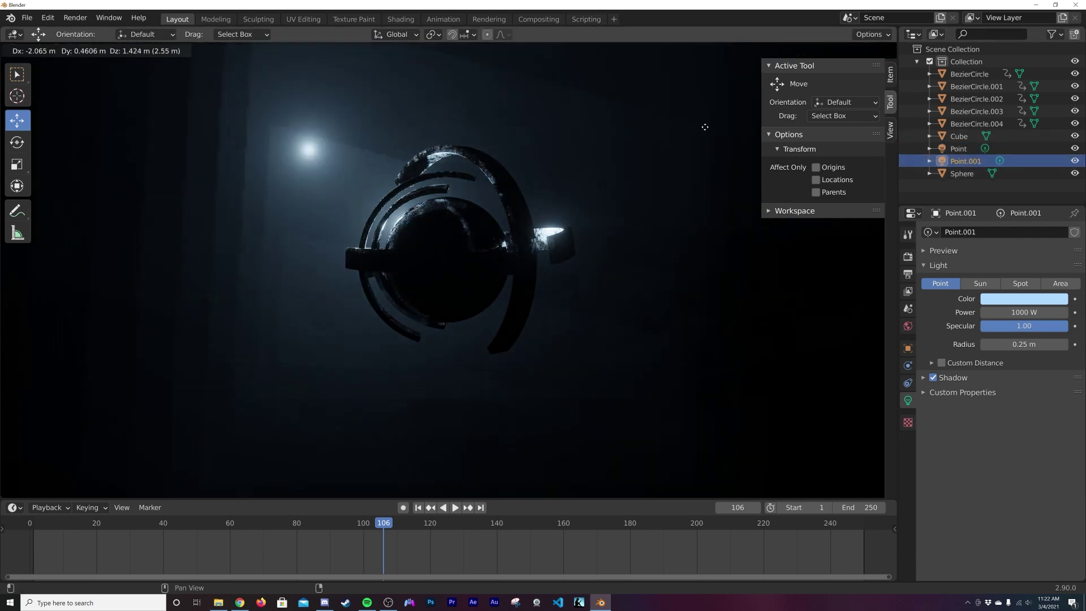
{"action": "left_click", "coordinate": [597, 89]}
{"action": "middle_click_drag", "start_coordinate": [596, 89], "coordinate": [663, 132]}
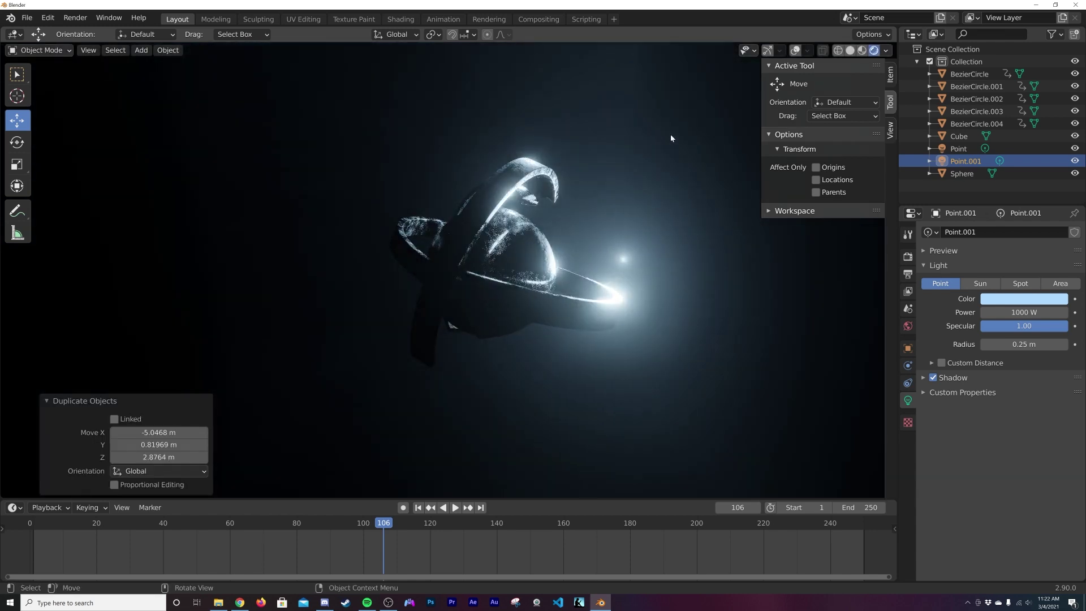
{"action": "key", "text": "g"}
{"action": "left_click", "coordinate": [453, 154]}
{"action": "middle_click_drag", "start_coordinate": [452, 155], "coordinate": [635, 177]}
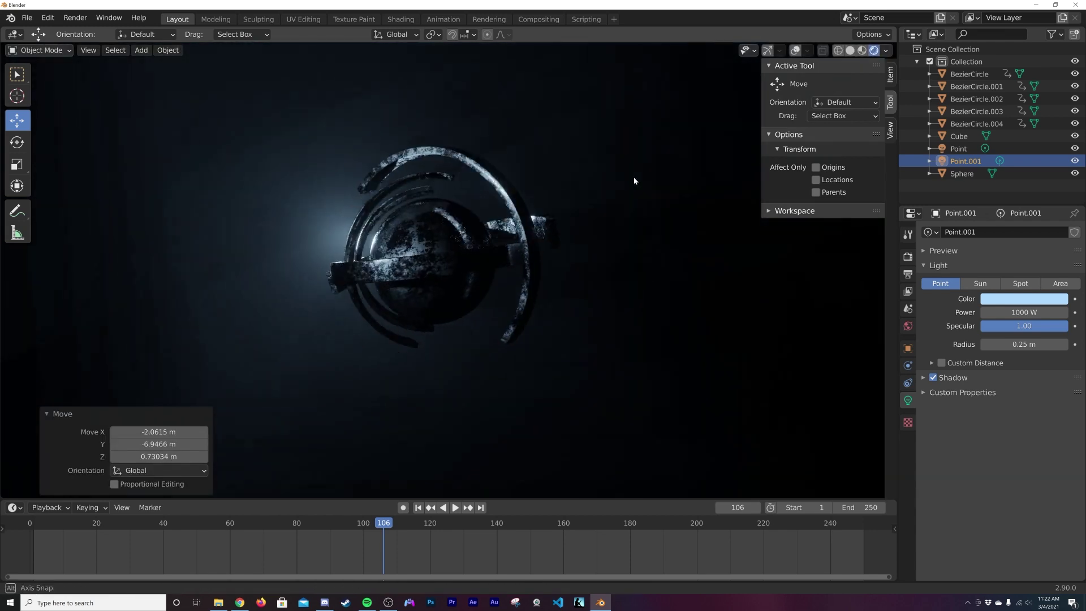
Step: Add a camera, align it to the current view, and shift it slightly to center the rings in the frame
{"action": "key", "text": "shift+a"}
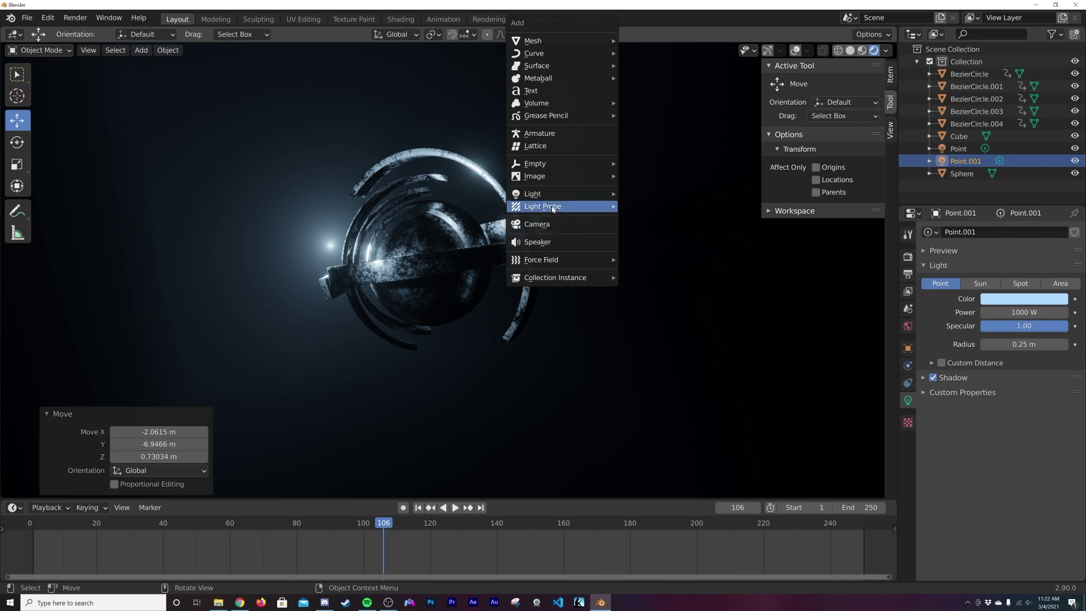
{"action": "left_click", "coordinate": [538, 224]}
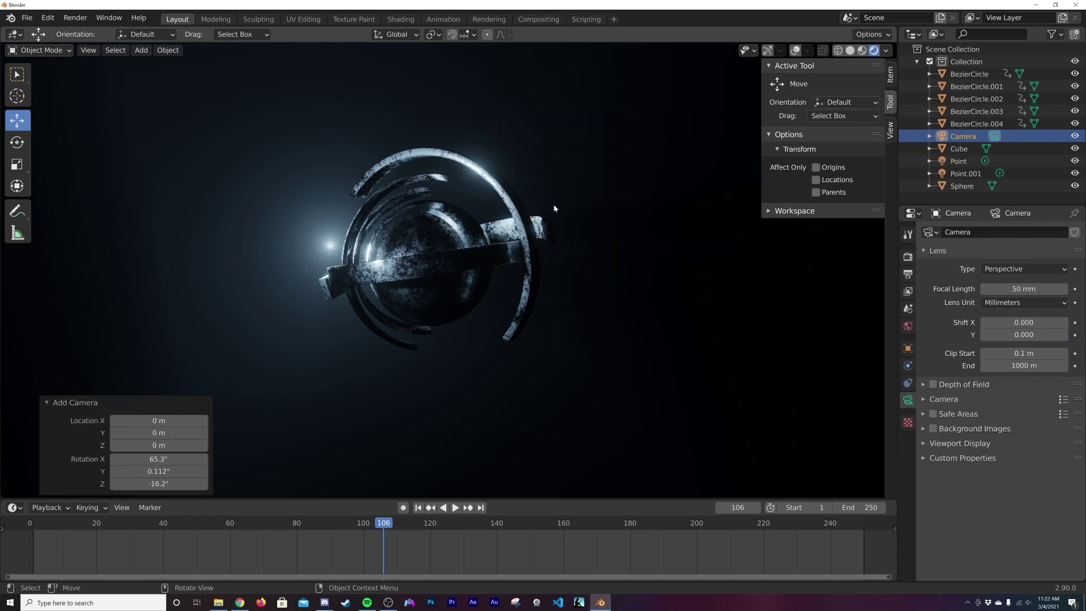
{"action": "key", "text": "ctrl+alt+KP_0"}
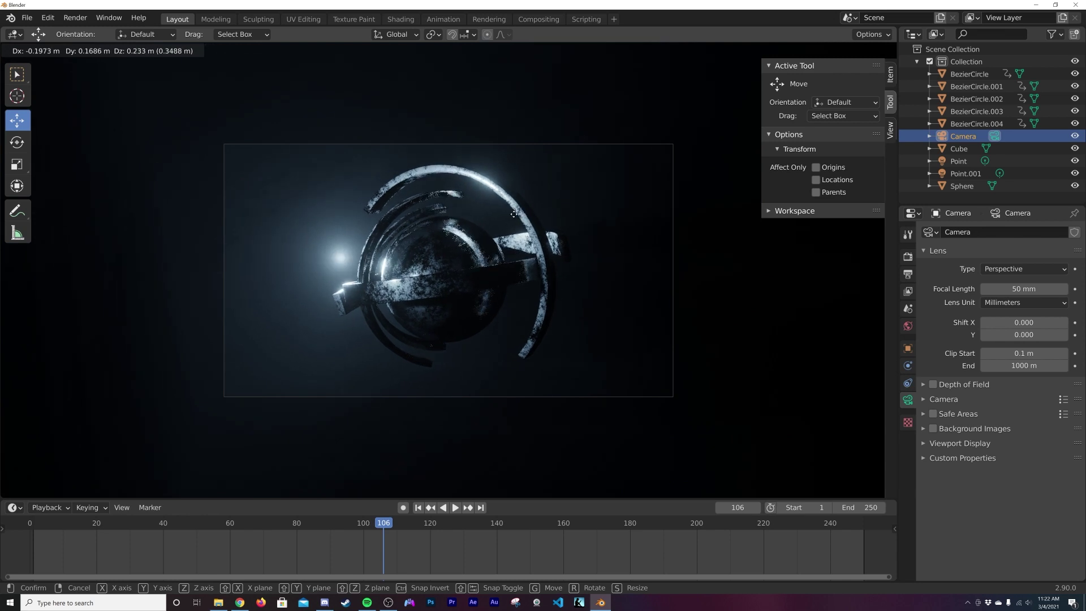
{"action": "scroll", "coordinate": [358, 338], "scroll_direction": "up", "scroll_amount": 3}
{"action": "scroll", "coordinate": [564, 322], "scroll_direction": "down", "scroll_amount": 1}
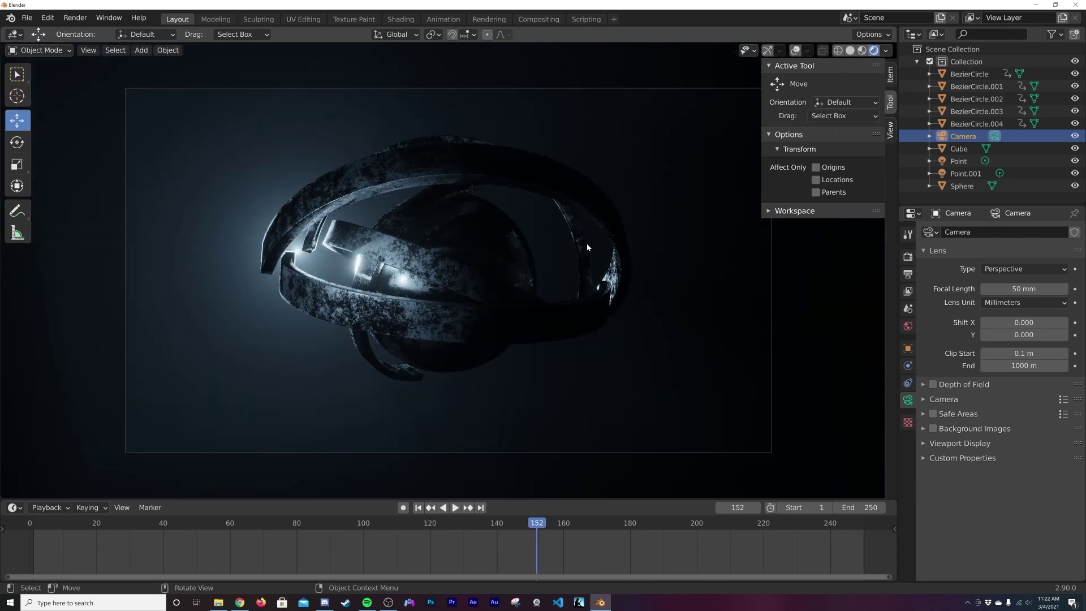
Step: Render frame 152 as a still image and examine the result up close
{"action": "left_click", "coordinate": [75, 18]}
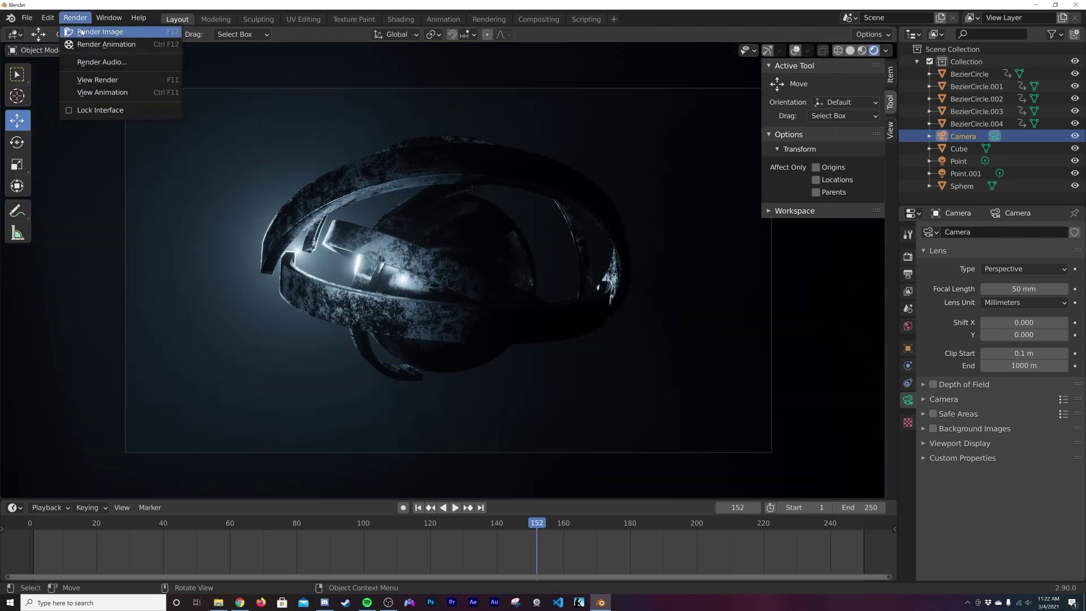
{"action": "left_click", "coordinate": [85, 33]}
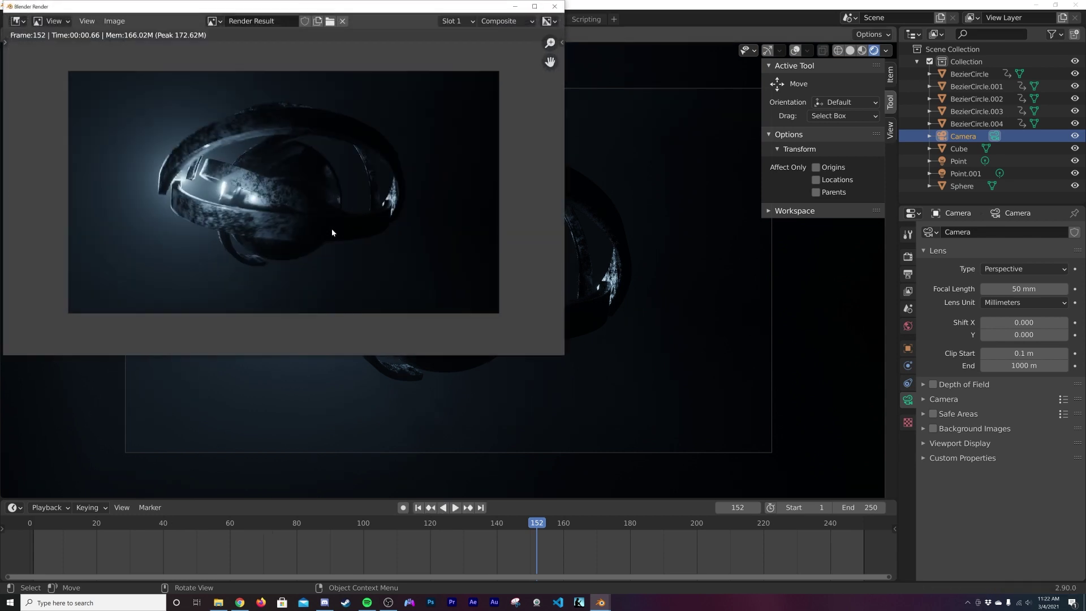
{"action": "scroll", "coordinate": [331, 231], "scroll_direction": "up", "scroll_amount": 2}
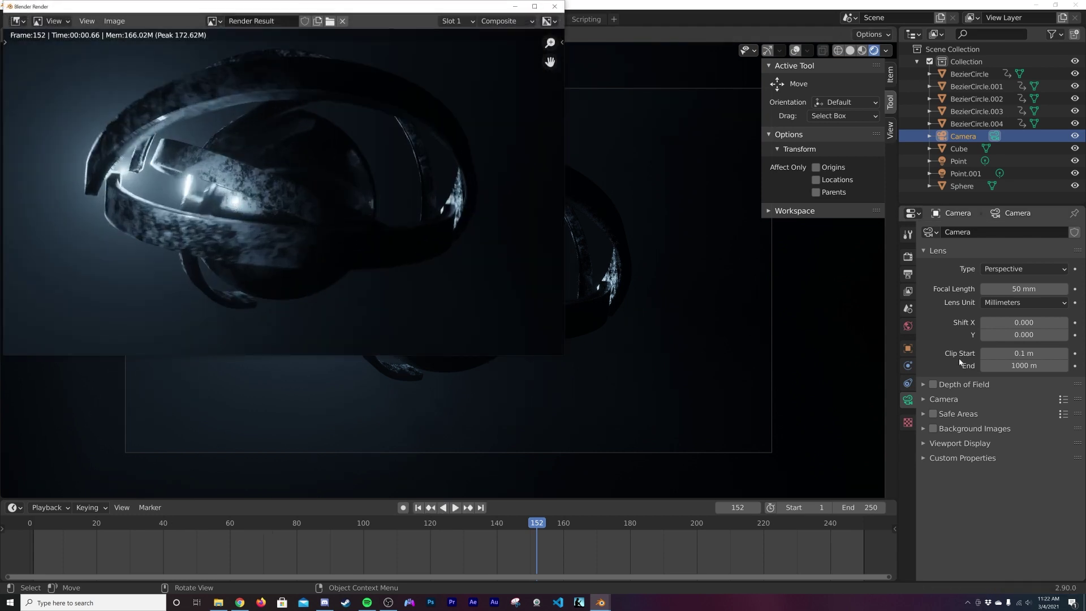
Step: Check the Eevee render settings and view the rendered frame up close in the Rendering workspace
{"action": "left_click", "coordinate": [908, 257]}
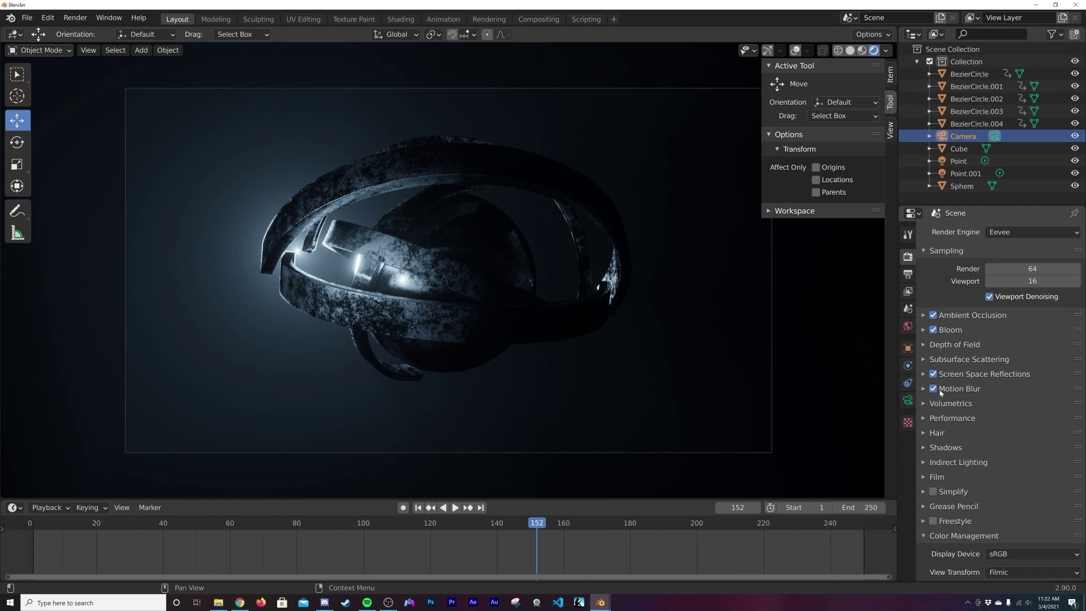
{"action": "left_click", "coordinate": [411, 19]}
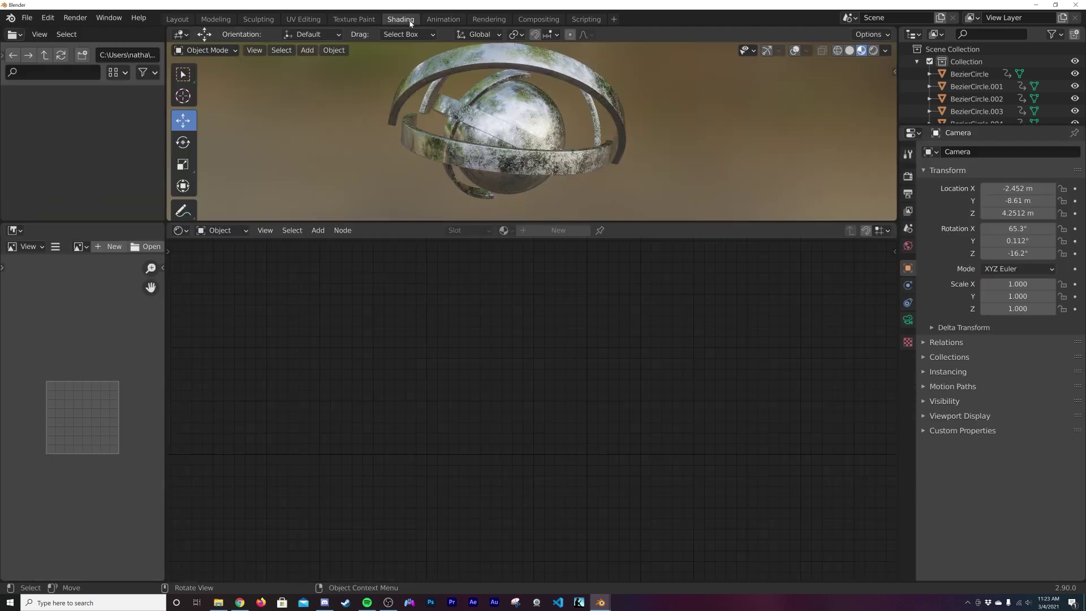
{"action": "left_click", "coordinate": [493, 20]}
{"action": "scroll", "coordinate": [446, 279], "scroll_direction": "down", "scroll_amount": 1}
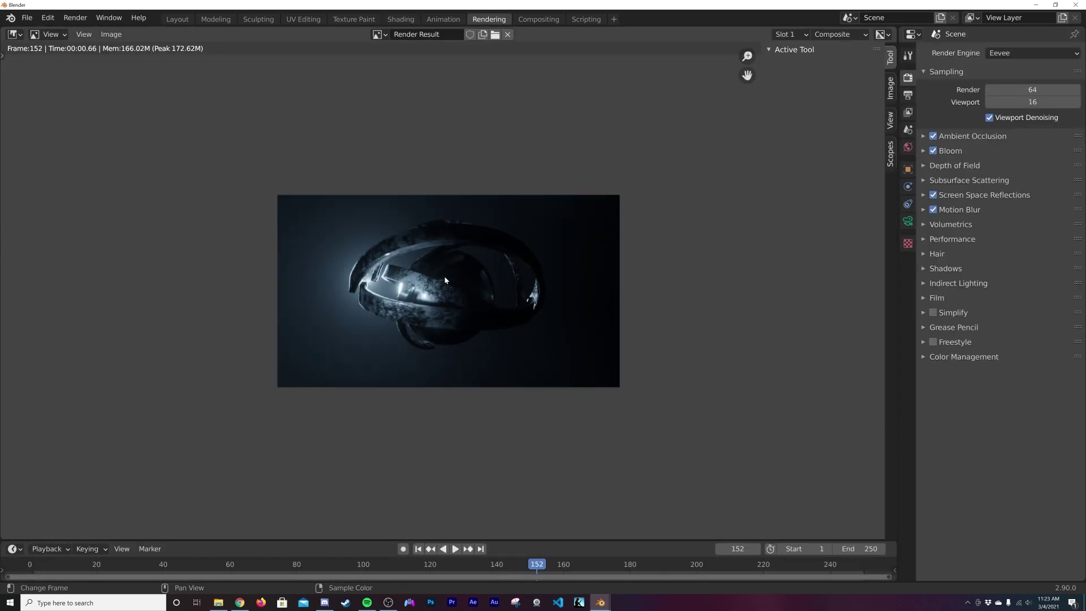
{"action": "scroll", "coordinate": [457, 277], "scroll_direction": "up", "scroll_amount": 2}
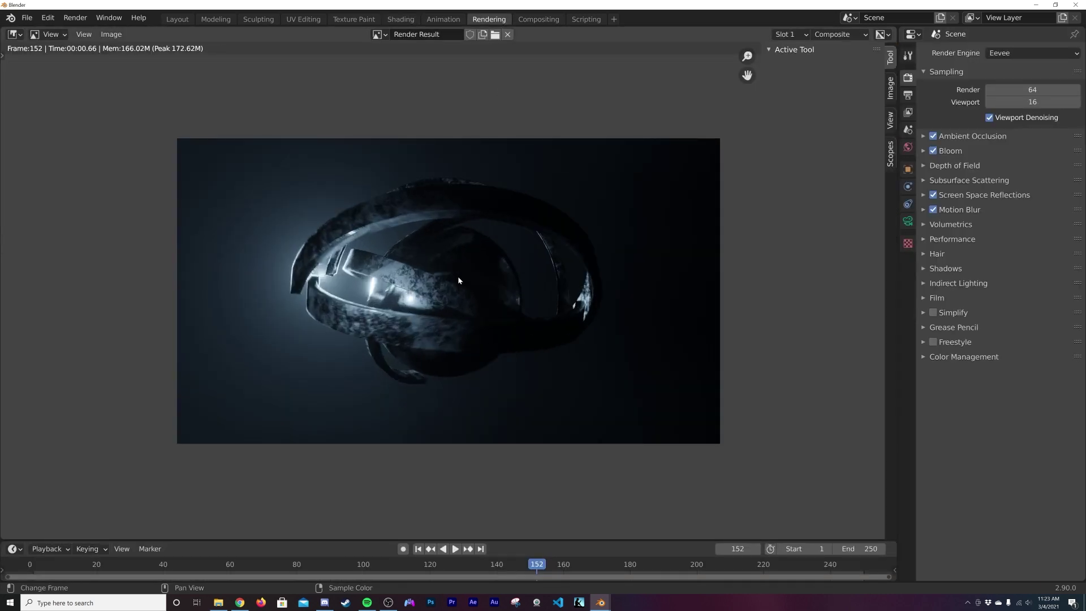
Step: Save the scene as a Blender file named BIG MAN!!.blend
{"action": "left_click", "coordinate": [25, 19]}
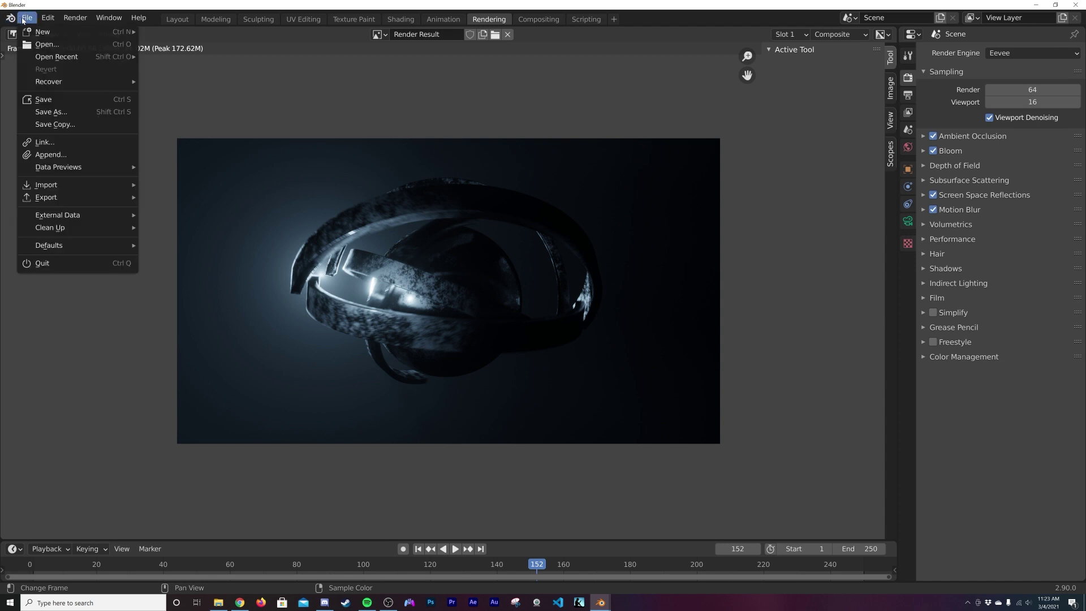
{"action": "left_click", "coordinate": [57, 112]}
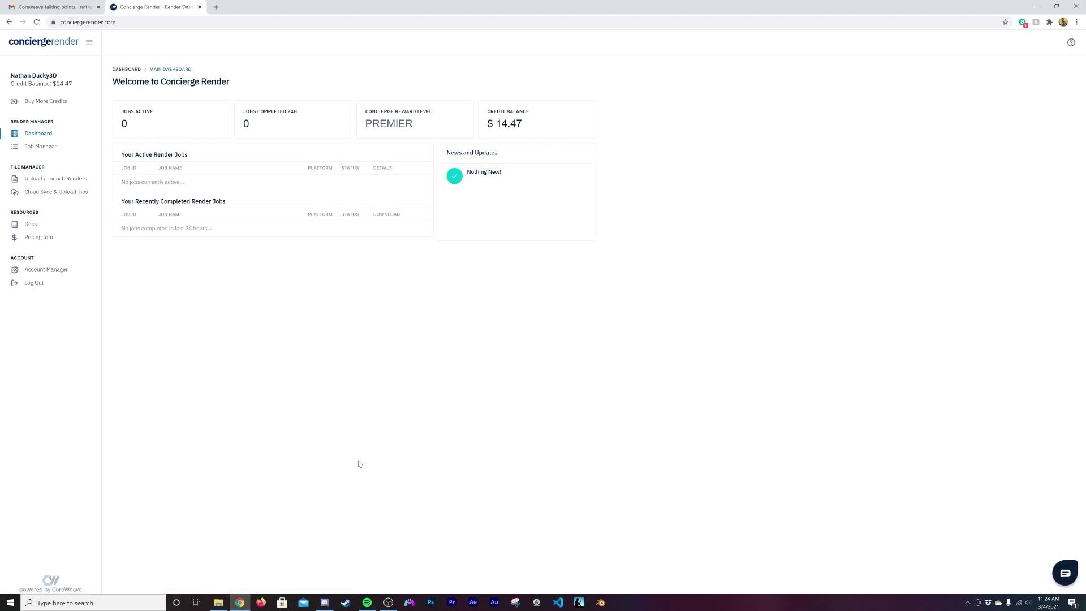
Step: Switch to the Concierge Render site in the browser and upload BIG MAN!!.blend to its file manager
{"action": "left_click", "coordinate": [51, 180]}
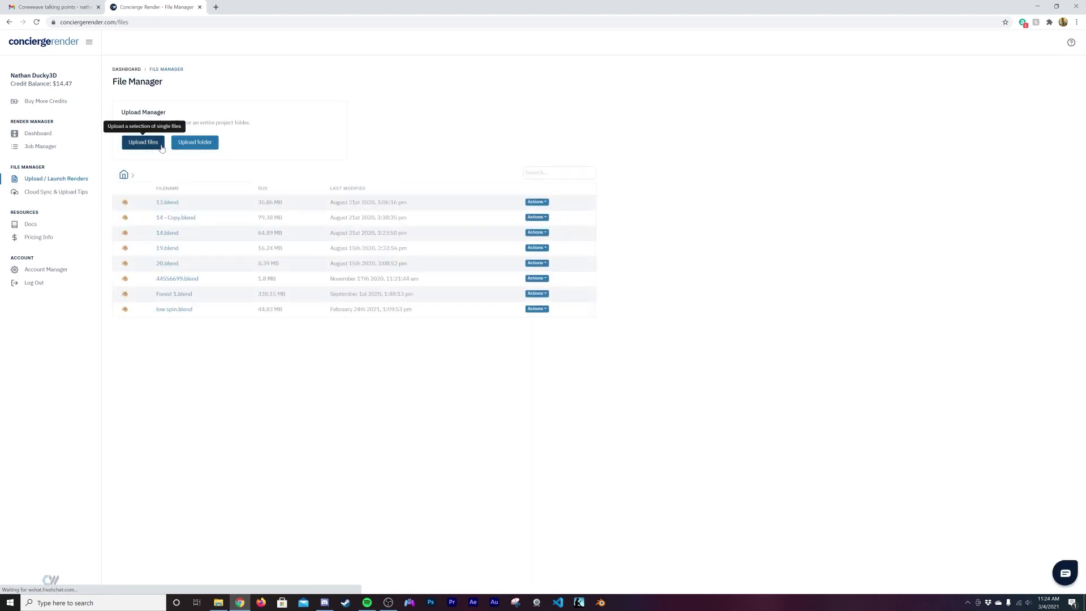
{"action": "left_click", "coordinate": [144, 142]}
{"action": "double_click", "coordinate": [295, 147]}
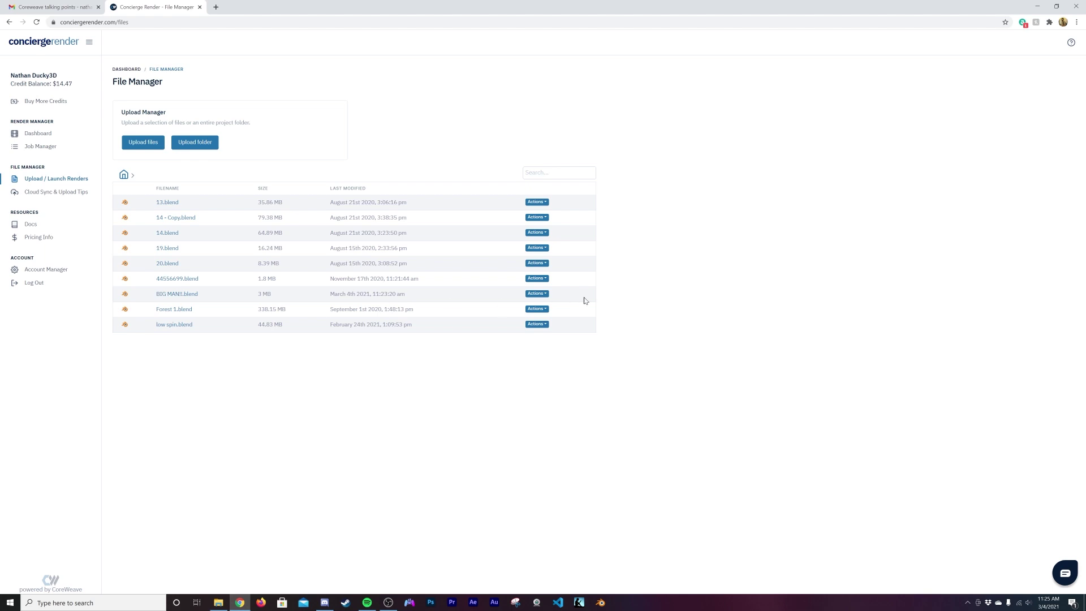
Step: Launch an Eevee animation render of BIG MAN!!.blend on Blender 2.92, checking the frame range, resolution and hardware options before submitting
{"action": "left_click", "coordinate": [537, 293]}
{"action": "left_click", "coordinate": [550, 306]}
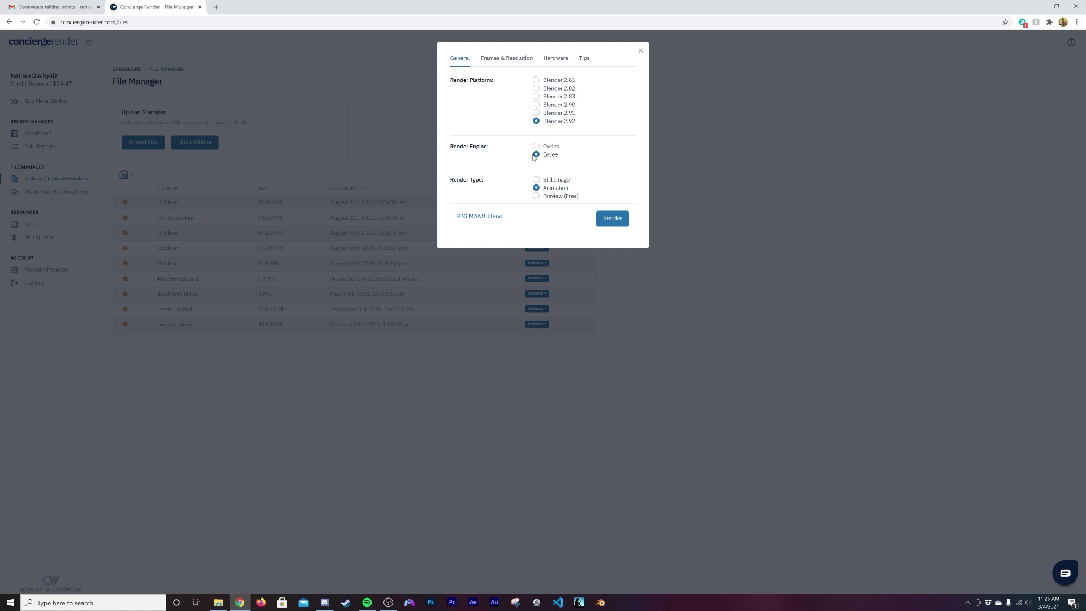
{"action": "left_click", "coordinate": [508, 64]}
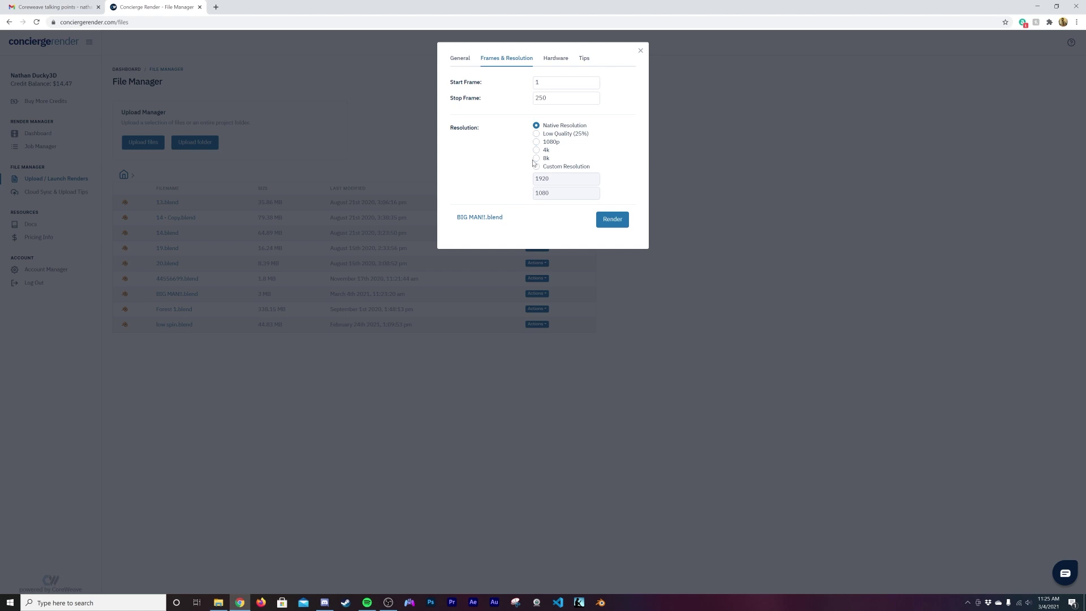
{"action": "left_click", "coordinate": [557, 63]}
{"action": "left_click", "coordinate": [583, 60]}
{"action": "left_click", "coordinate": [549, 63]}
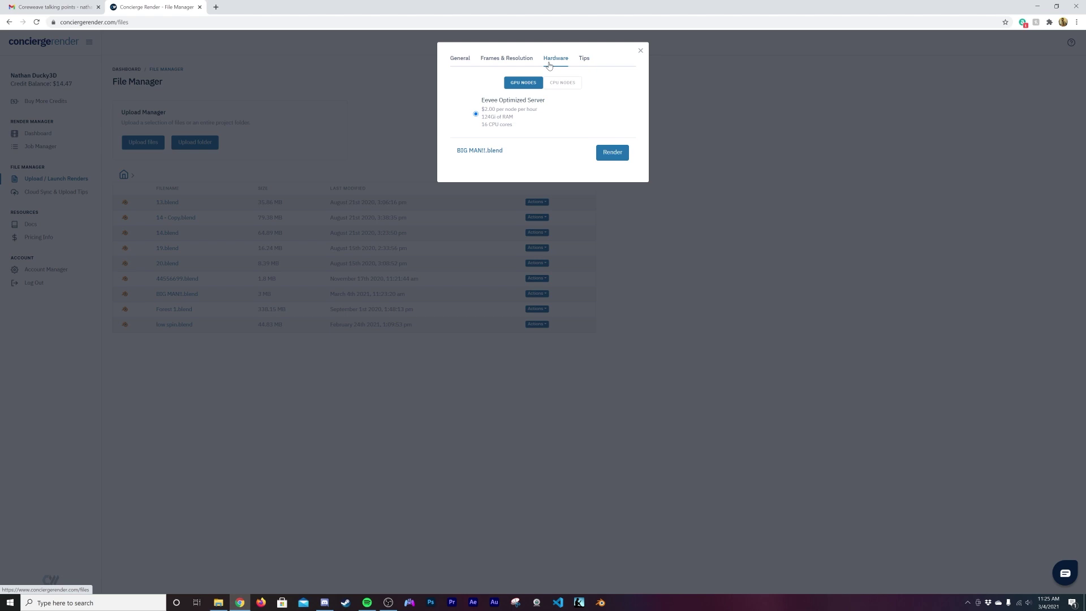
{"action": "left_click", "coordinate": [461, 60]}
{"action": "left_click", "coordinate": [602, 224]}
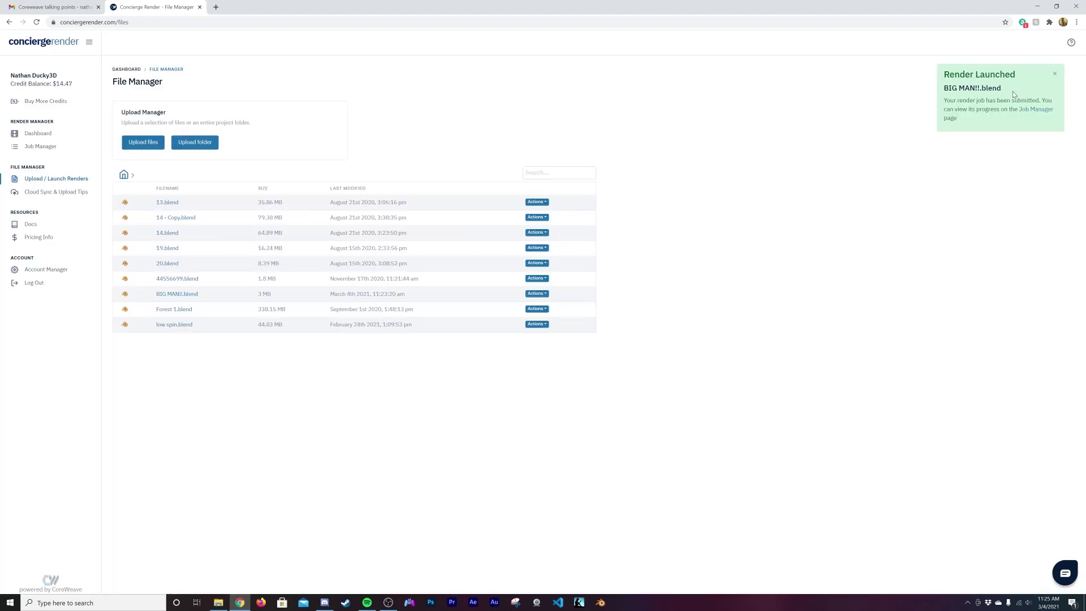
Step: Open the job details of the BIG MAN!!.blend render and download all its output frames
{"action": "left_click", "coordinate": [1027, 111]}
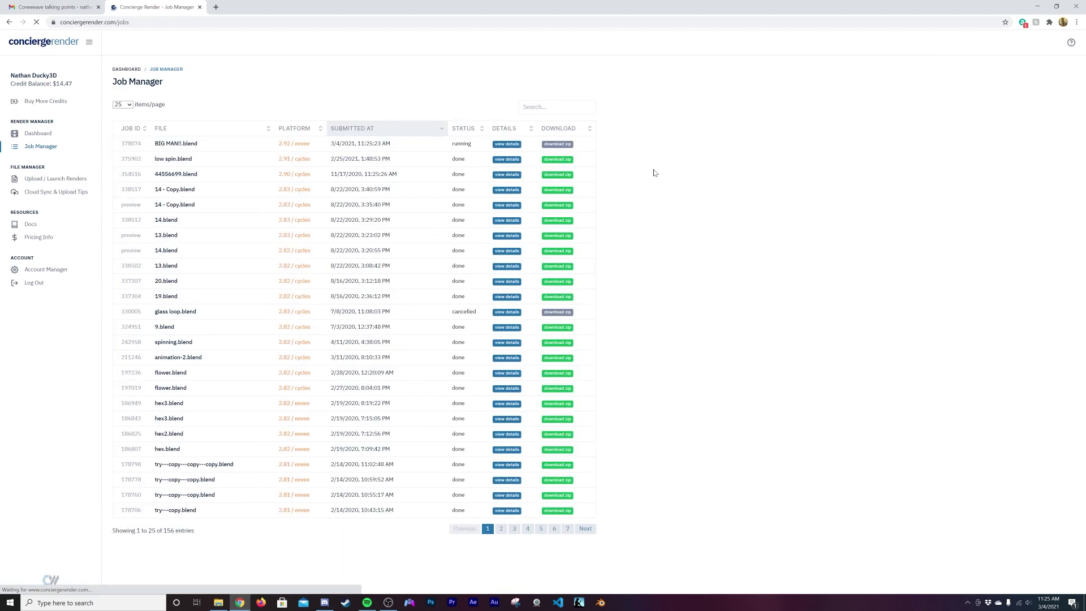
{"action": "left_click", "coordinate": [516, 146]}
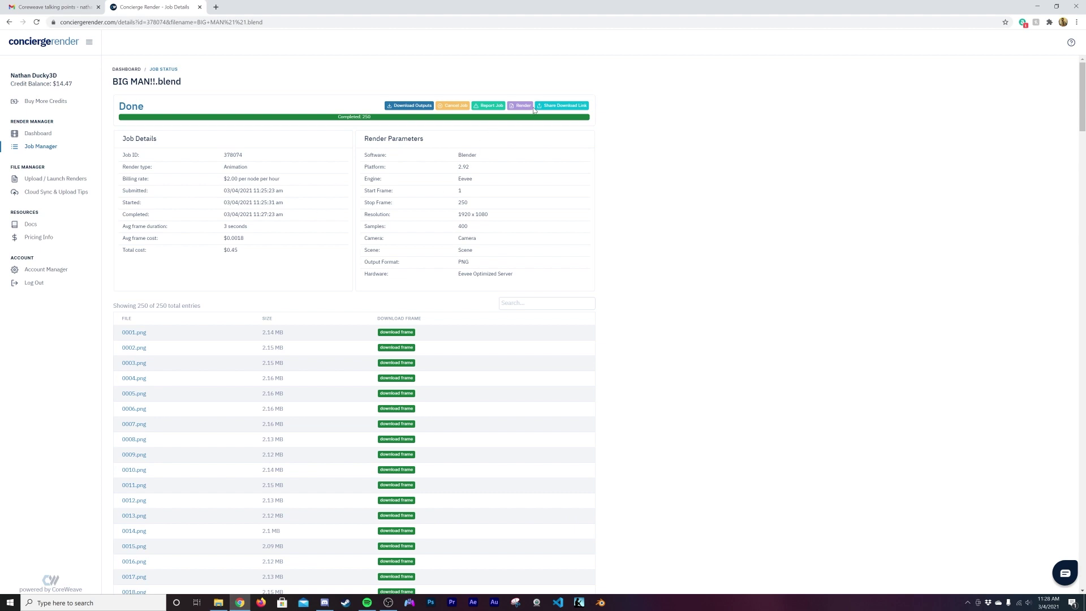
{"action": "left_click", "coordinate": [415, 106]}
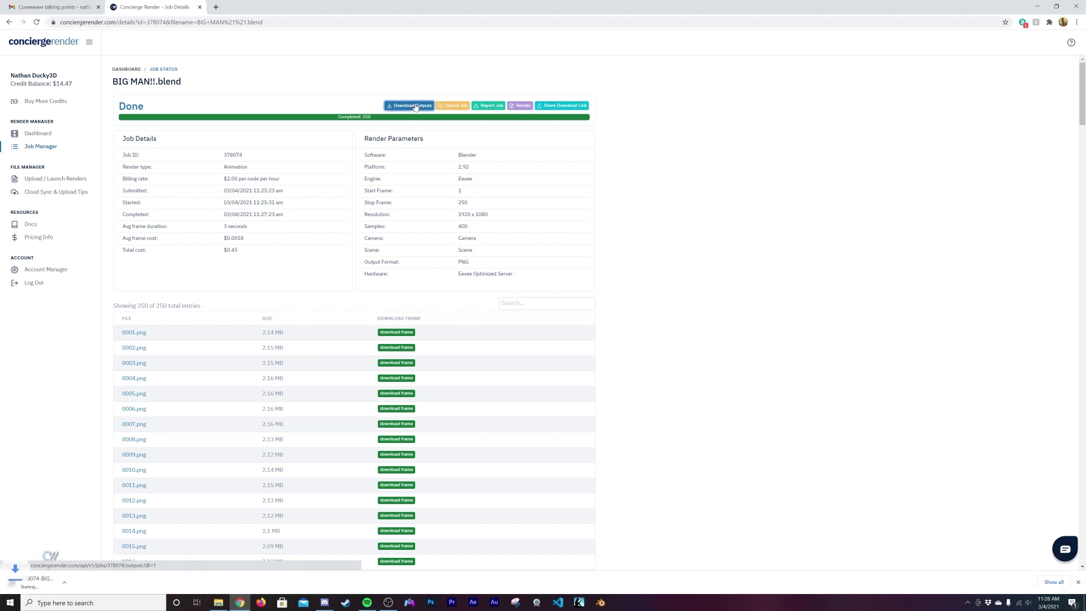